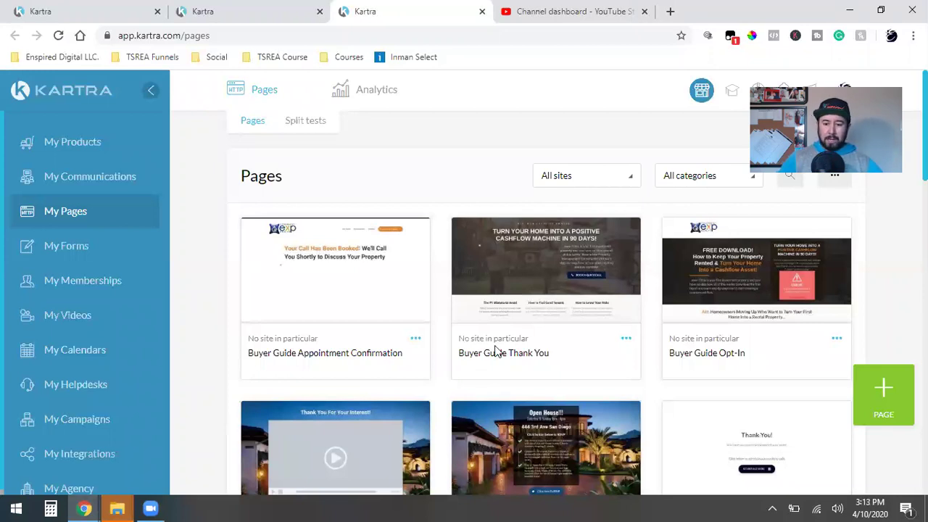
Step: Copy the Buyer Guide Opt-In page link and load it in a new browser tab
click(837, 339)
click(787, 303)
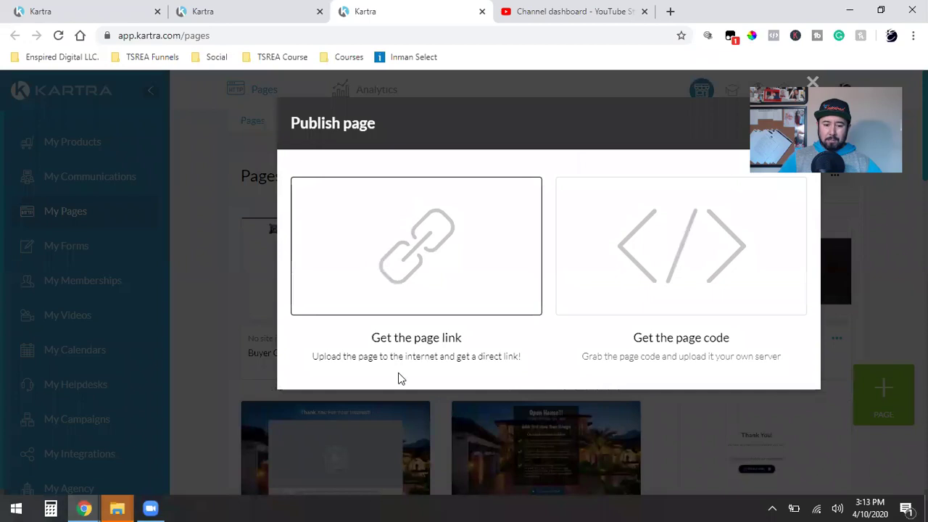
click(404, 371)
triple_click(383, 434)
right_click(383, 434)
click(432, 342)
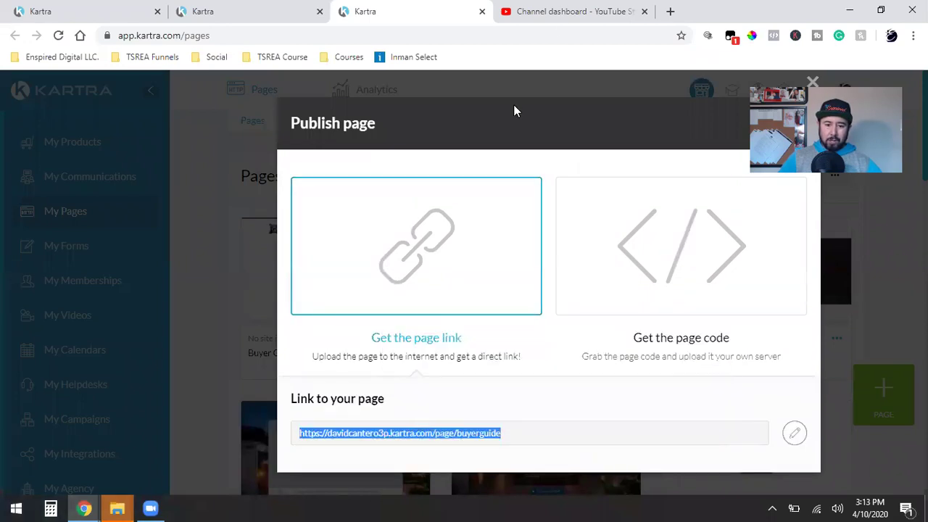
click(644, 11)
click(510, 12)
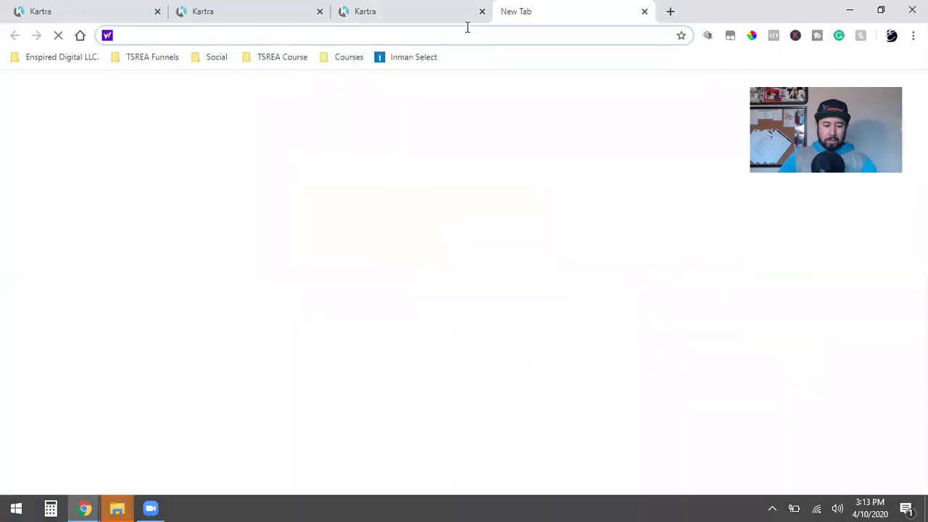
key(ctrl+v)
key(Return)
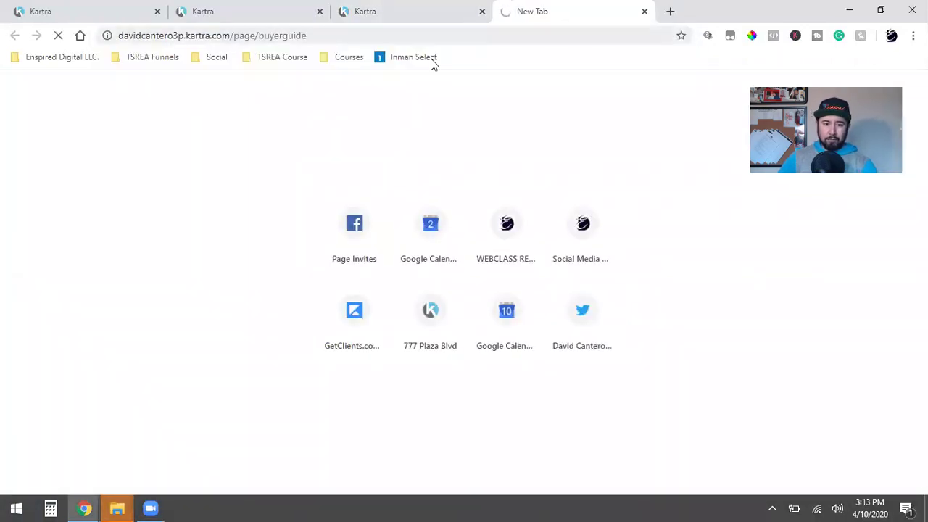
Step: Copy the Buyer Guide Thank You page link and load it in a new tab
click(389, 8)
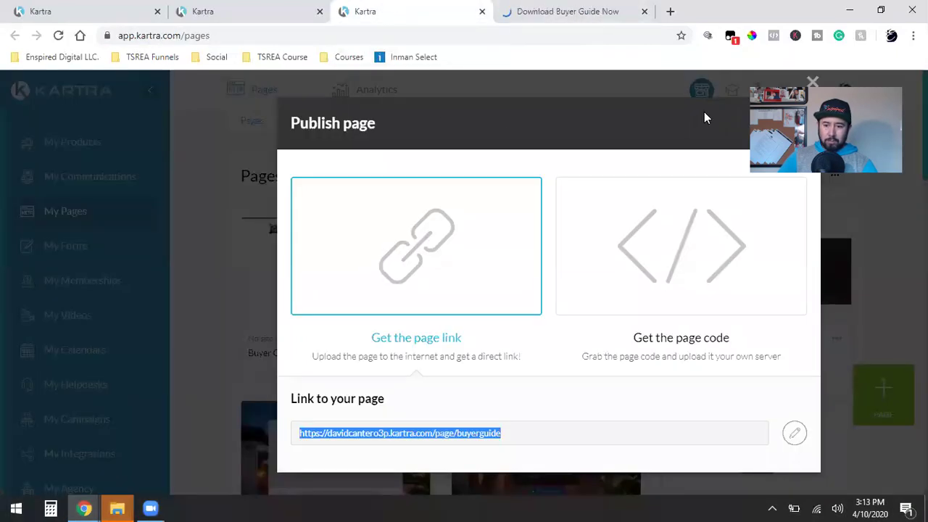
click(813, 82)
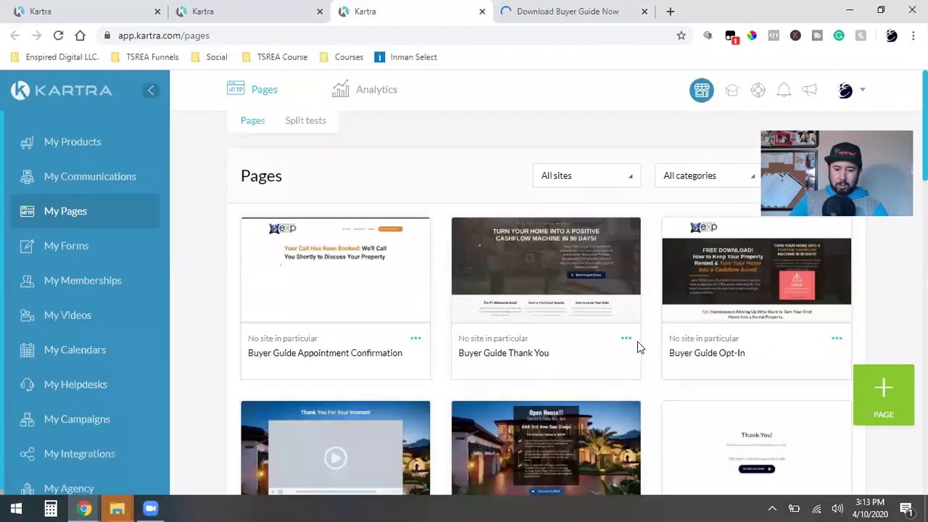
click(626, 339)
click(661, 303)
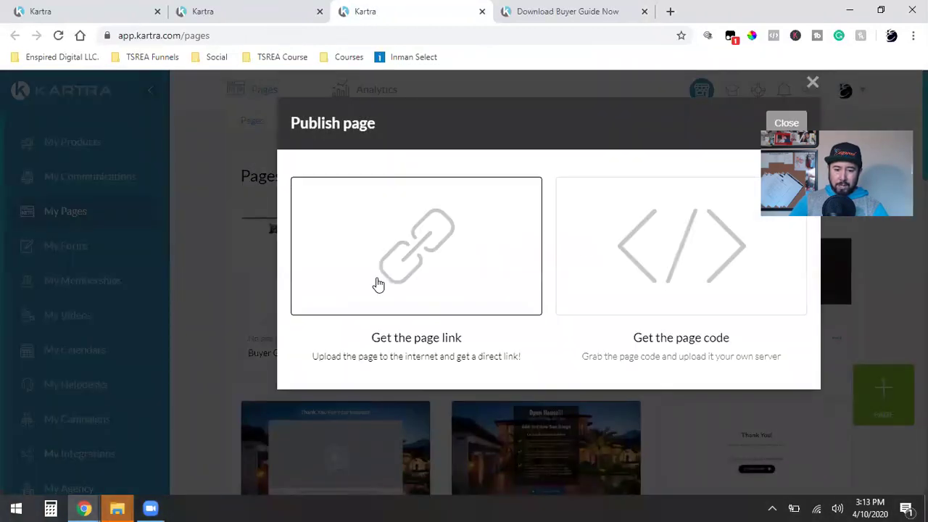
click(378, 285)
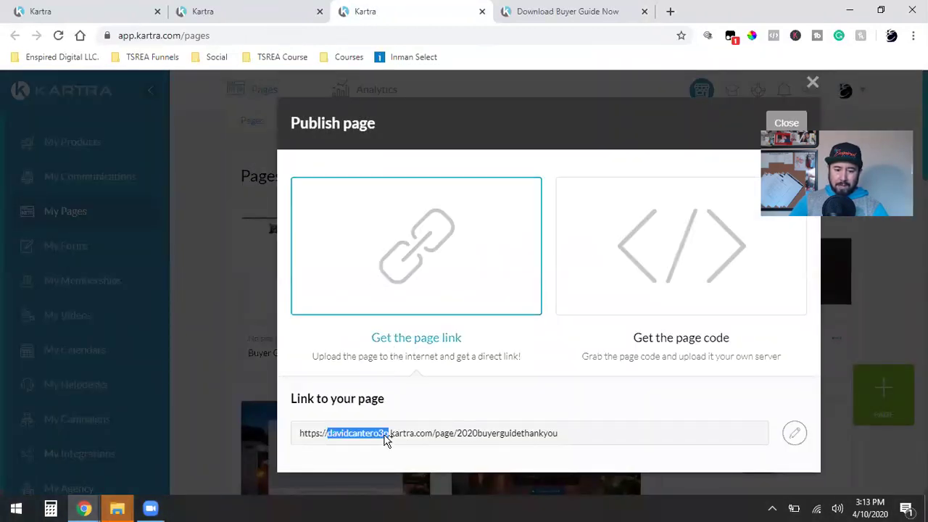
triple_click(385, 440)
right_click(385, 440)
click(426, 349)
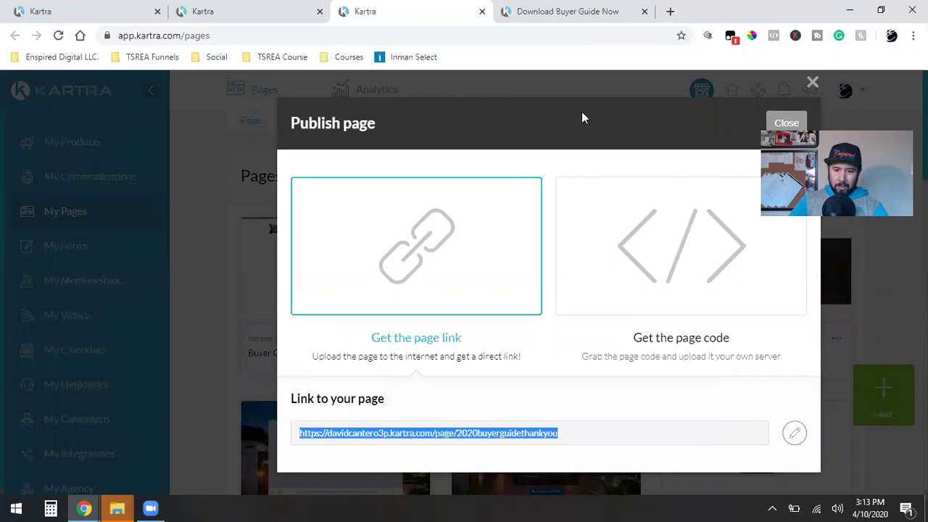
click(669, 11)
key(ctrl+v)
key(Return)
Step: Copy the Appointment Confirmation page link and load it in a new tab
key(ctrl+3)
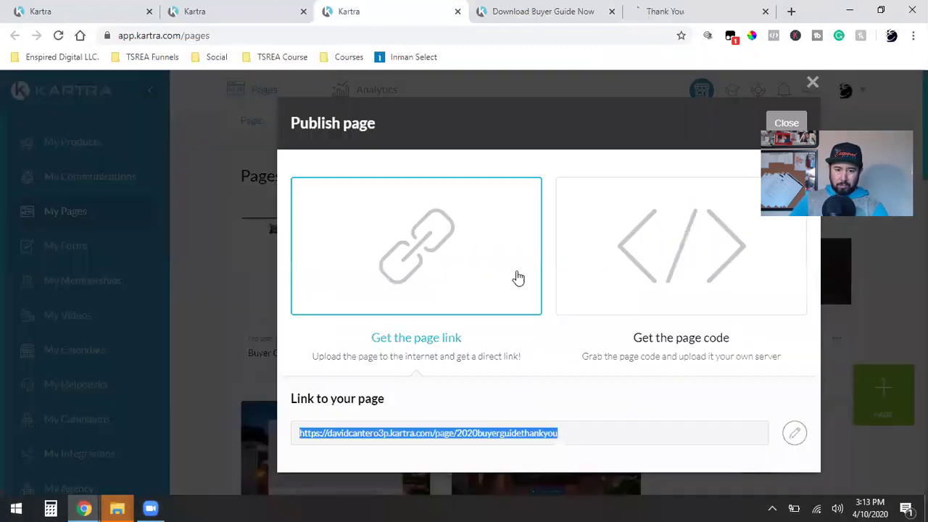
click(815, 83)
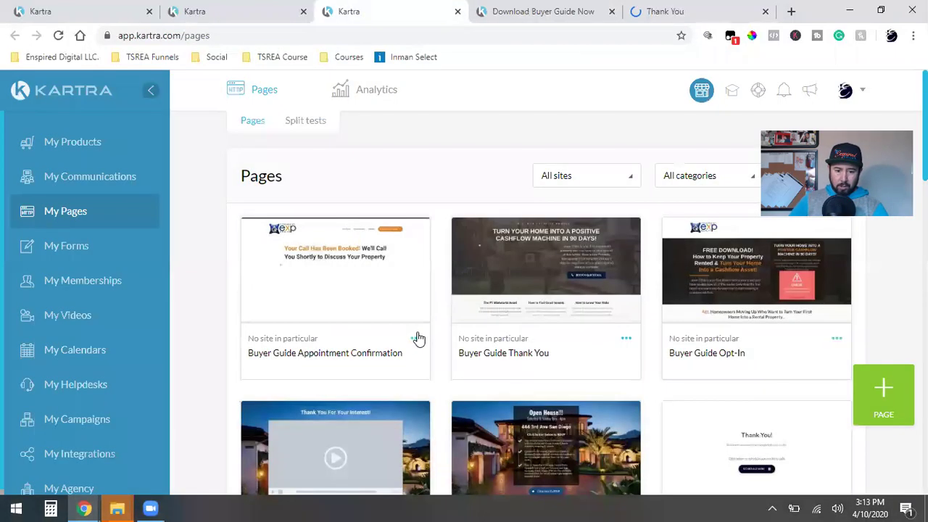
click(416, 339)
click(495, 303)
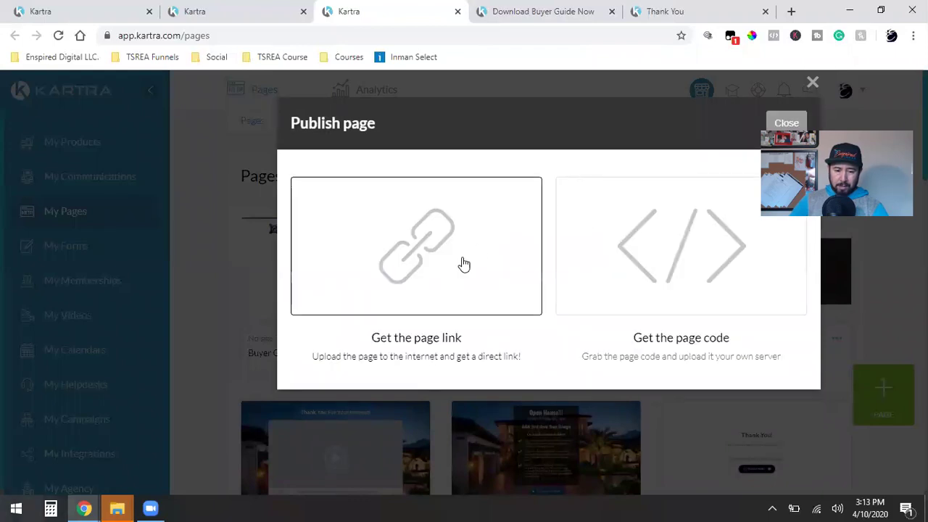
click(464, 264)
click(416, 435)
right_click(416, 434)
click(444, 344)
click(790, 11)
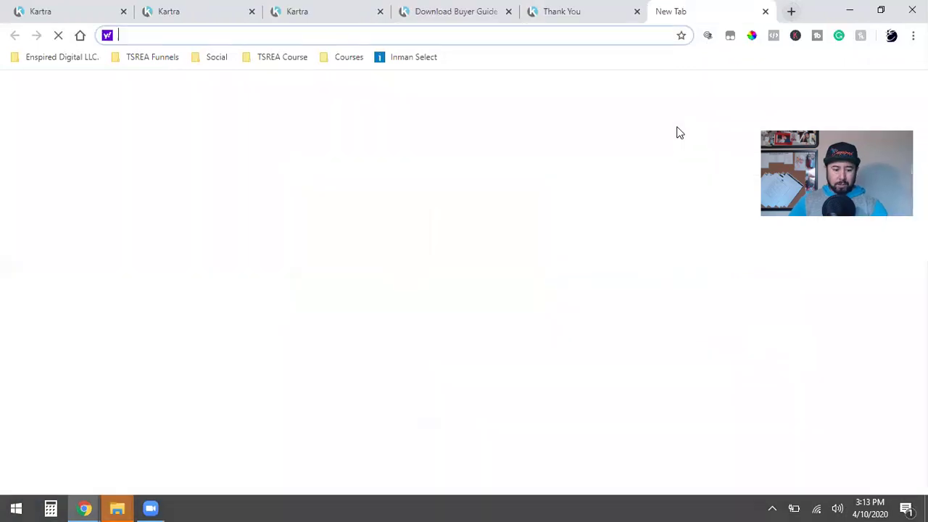
key(ctrl+v)
key(Return)
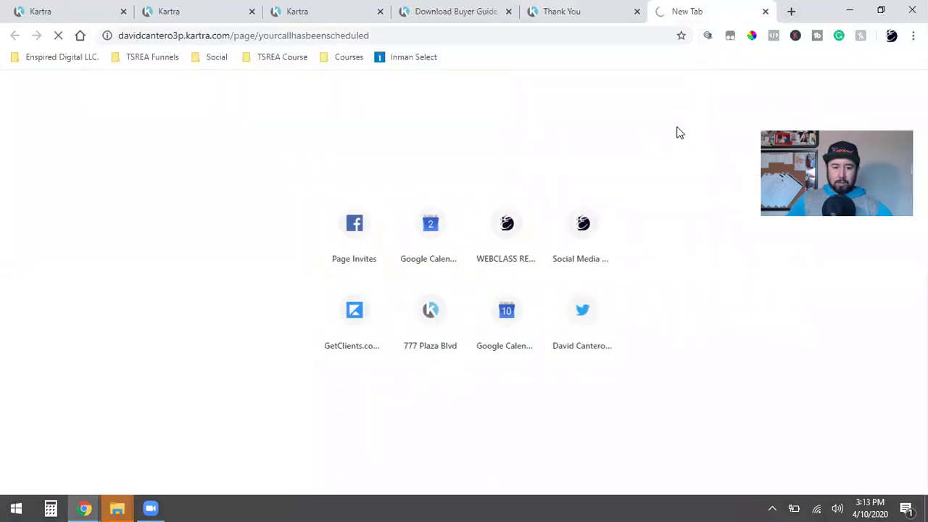
Step: Close the Kartra publish dialog and switch to the live Download Buyer Guide page
click(361, 16)
click(813, 83)
click(435, 11)
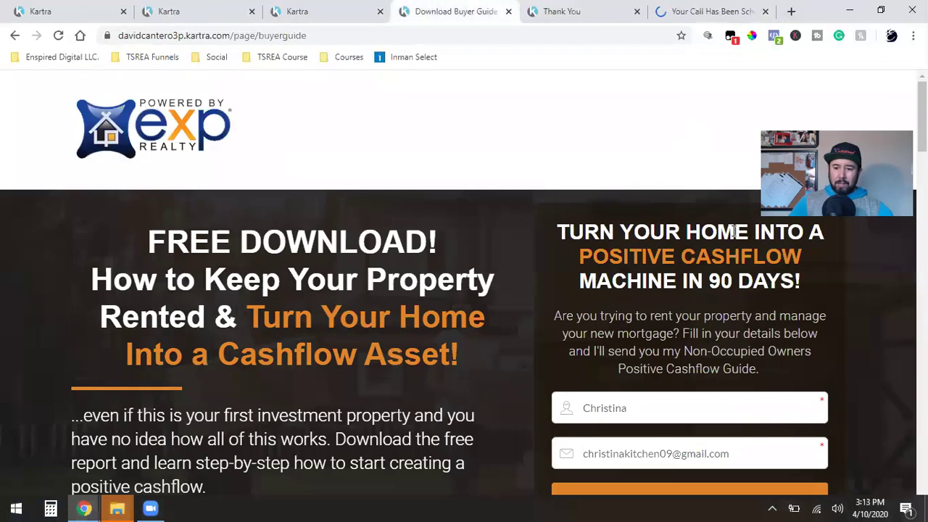
Step: Delete the prefilled email and first name from the opt-in form, then start a new browser tab
double_click(693, 454)
triple_click(685, 454)
key(BackSpace)
double_click(675, 407)
key(BackSpace)
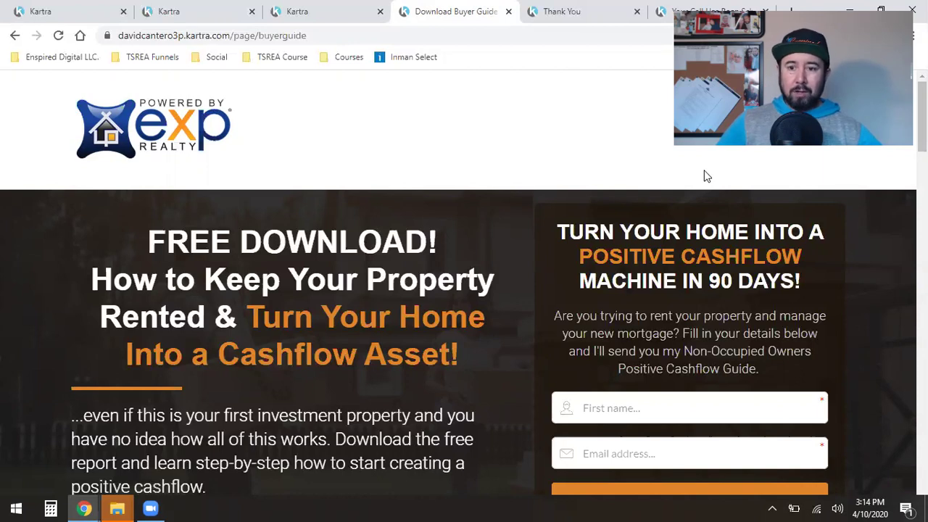
click(791, 10)
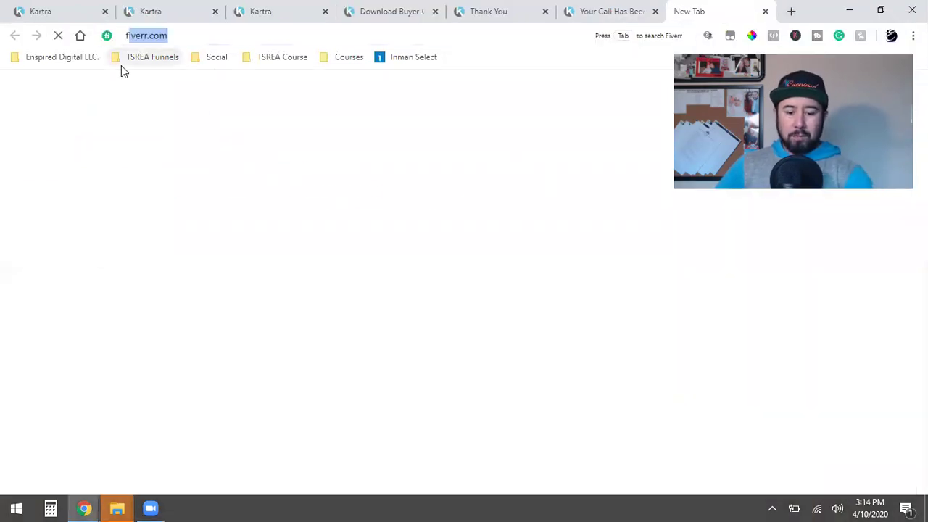
Step: Go to fiverr.com, open Writing & Translation > Book & eBook Writing, and browse the gigs
text(fi)
key(Return)
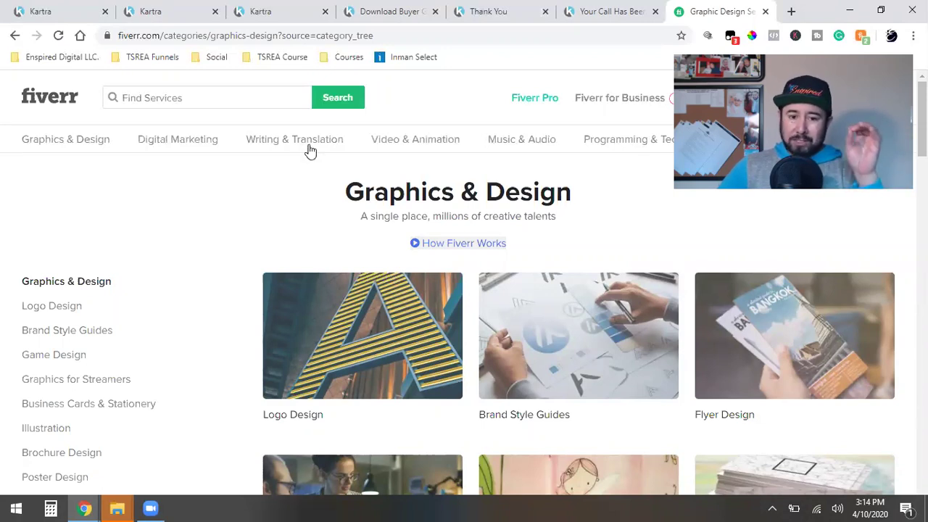
mouse_move(310, 150)
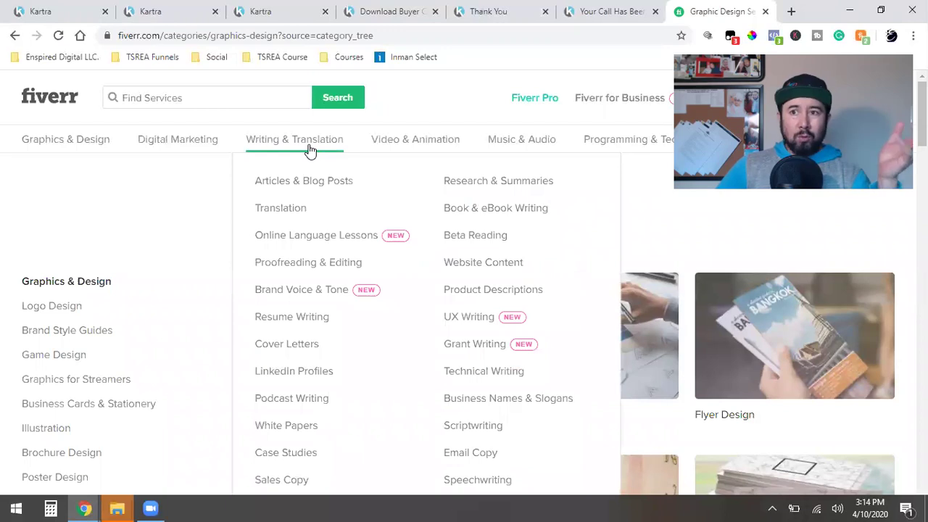
click(516, 210)
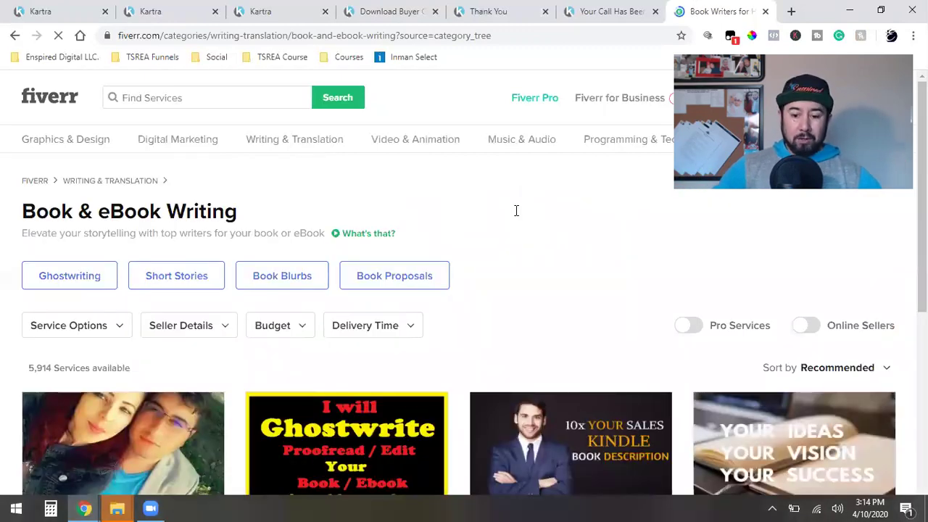
scroll(517, 210, down, 2)
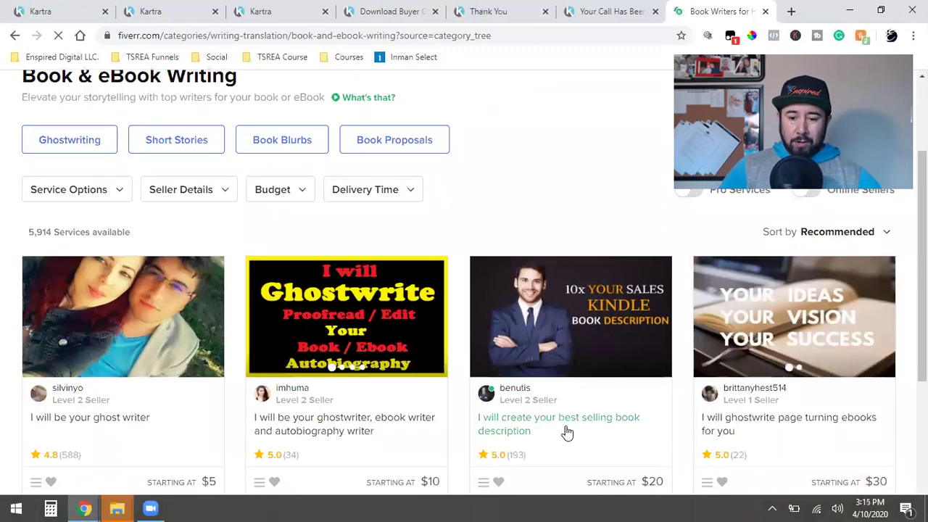
scroll(539, 406, down, 2)
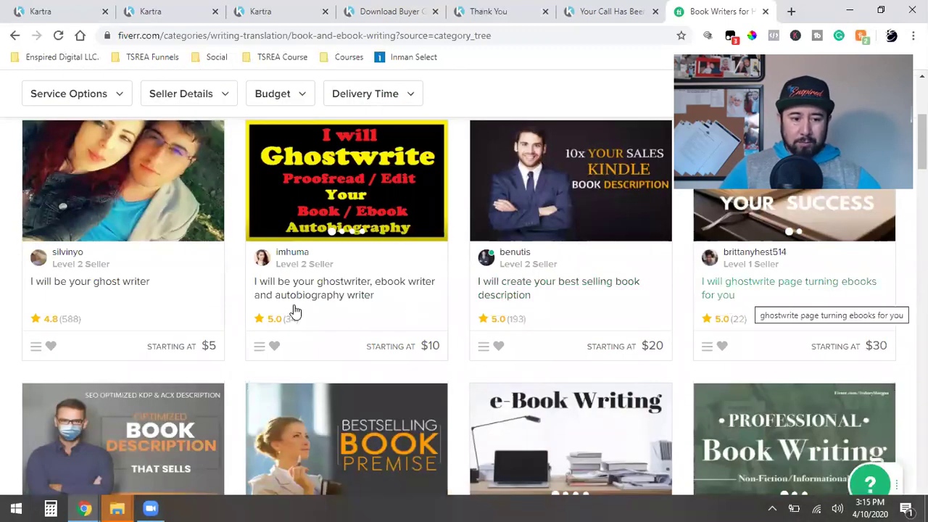
scroll(98, 282, down, 2)
scroll(194, 296, down, 2)
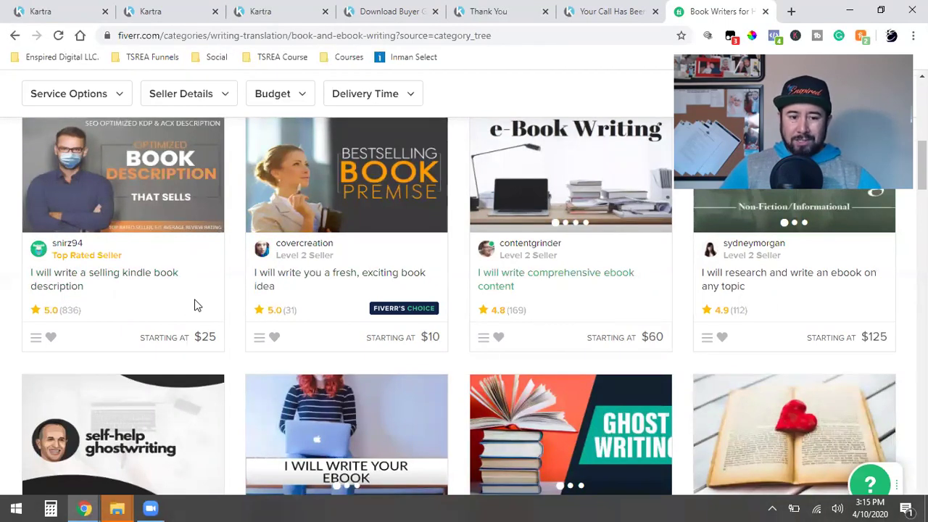
scroll(194, 306, down, 2)
scroll(193, 305, down, 2)
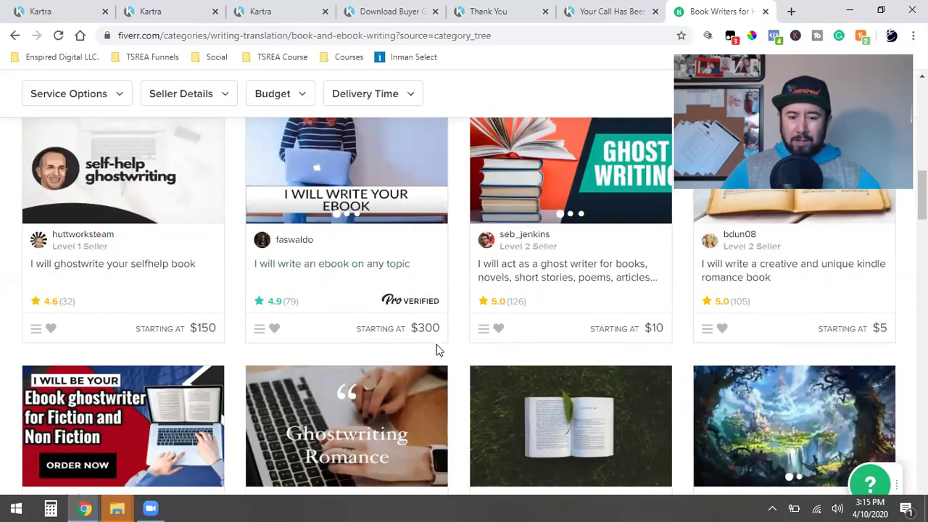
scroll(428, 340, up, 10)
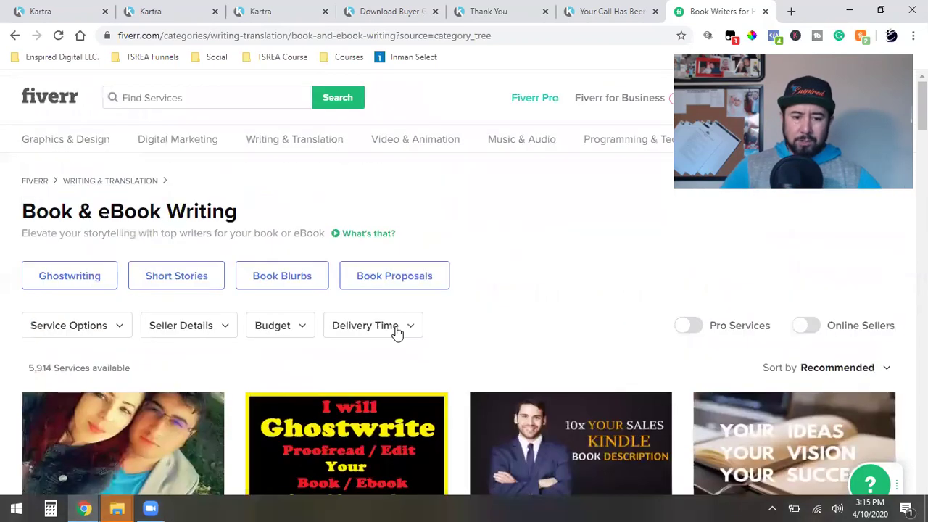
click(285, 338)
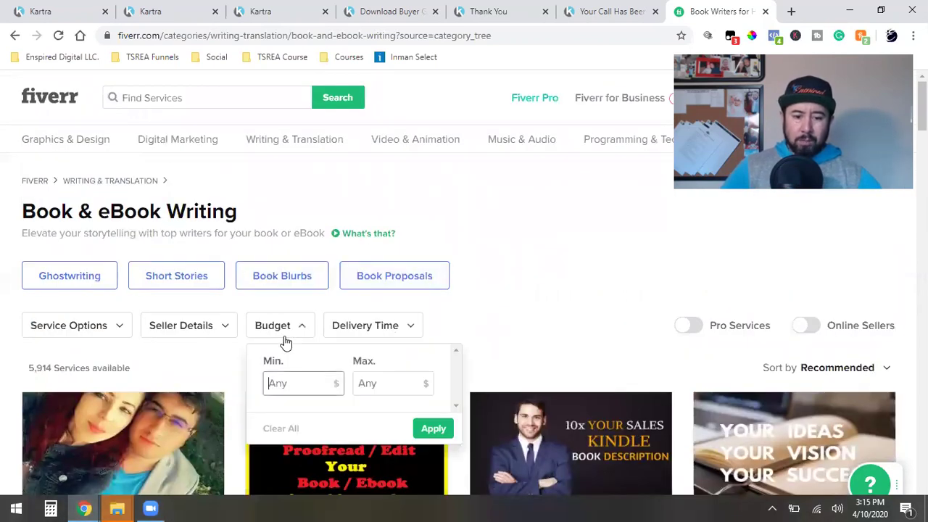
text(5)
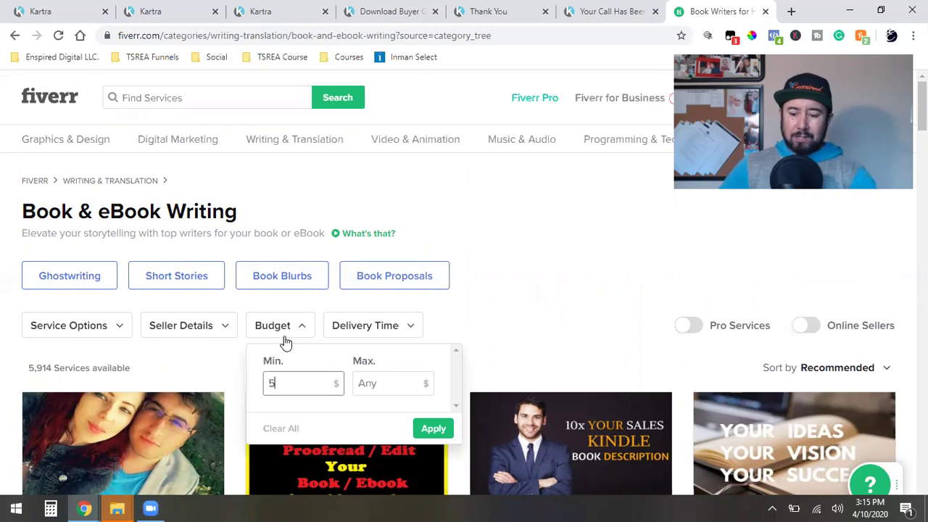
key(BackSpace)
click(370, 384)
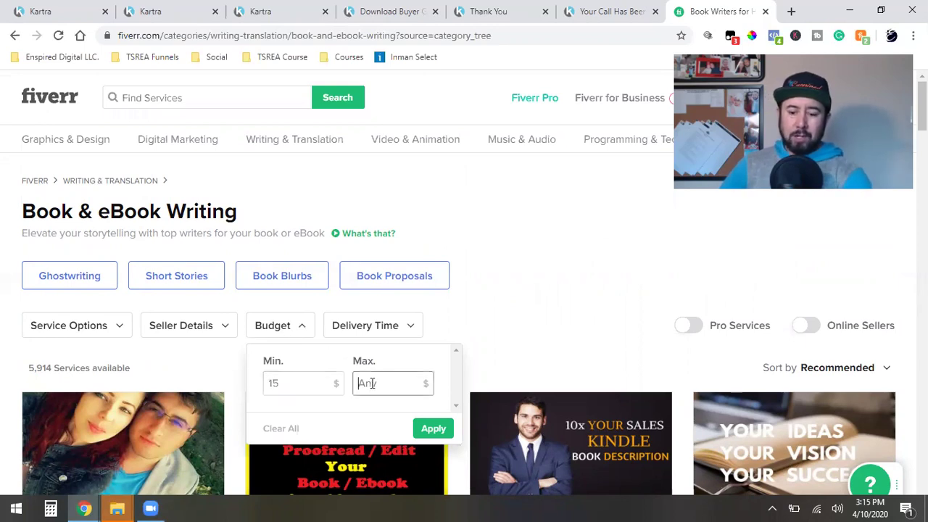
text(25)
click(428, 431)
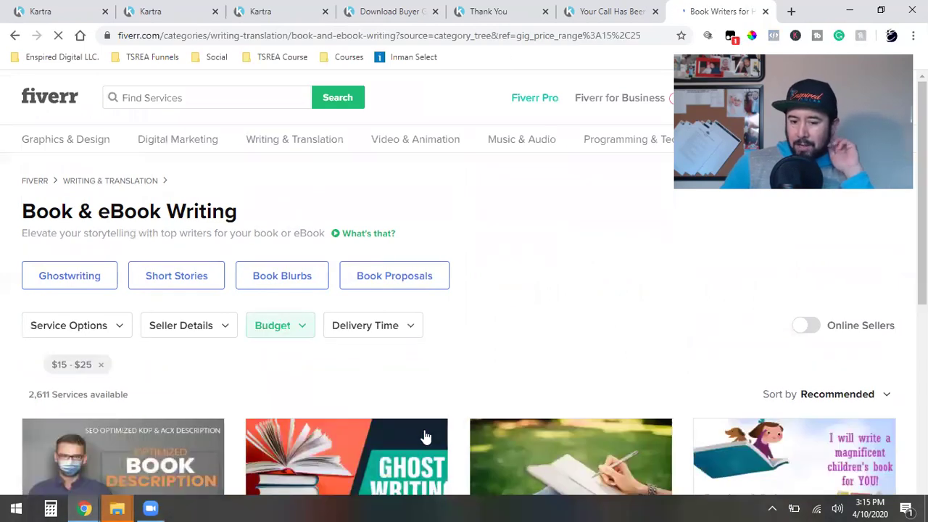
scroll(427, 437, down, 3)
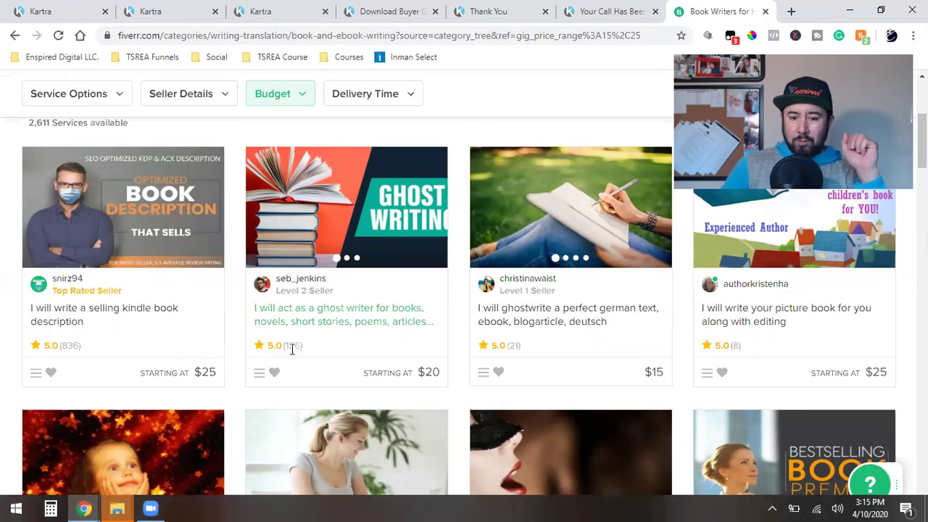
scroll(465, 381, down, 3)
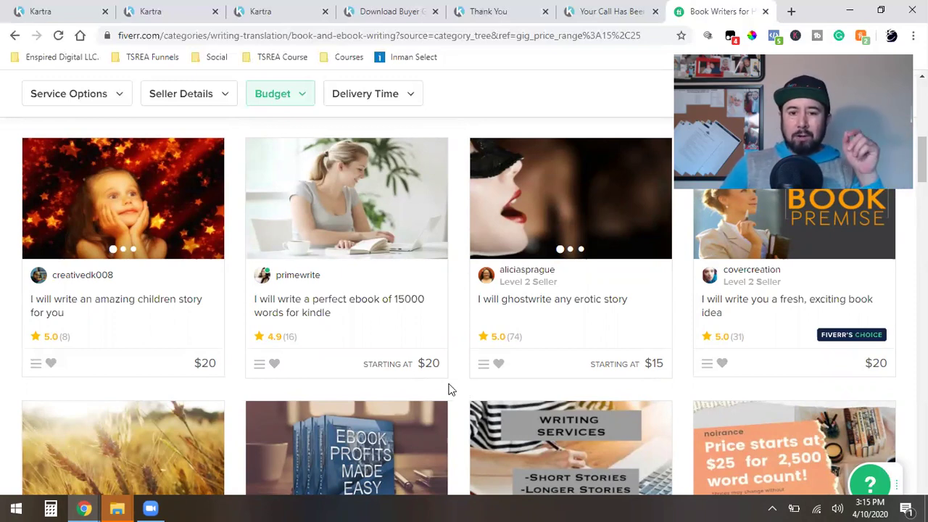
Step: Review the live thank-you and download pages, checking the bottom button jumps to the form
click(487, 9)
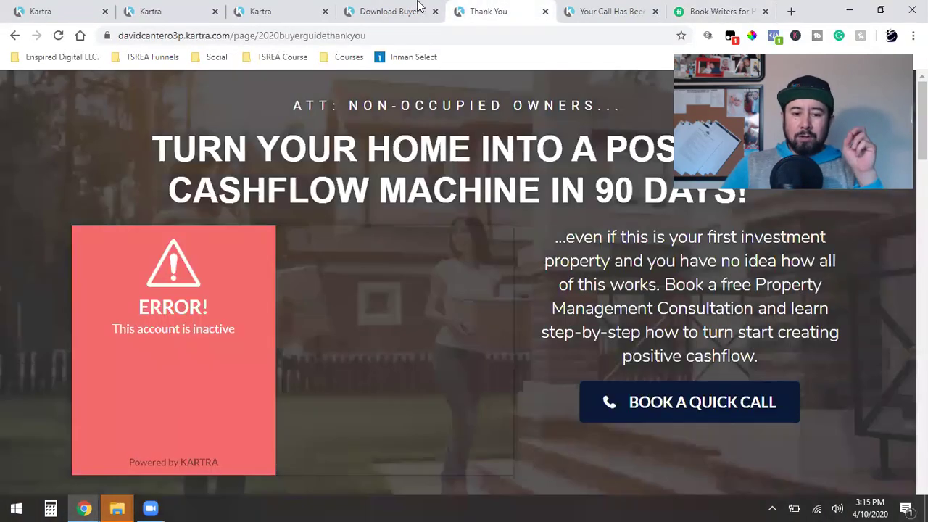
click(392, 7)
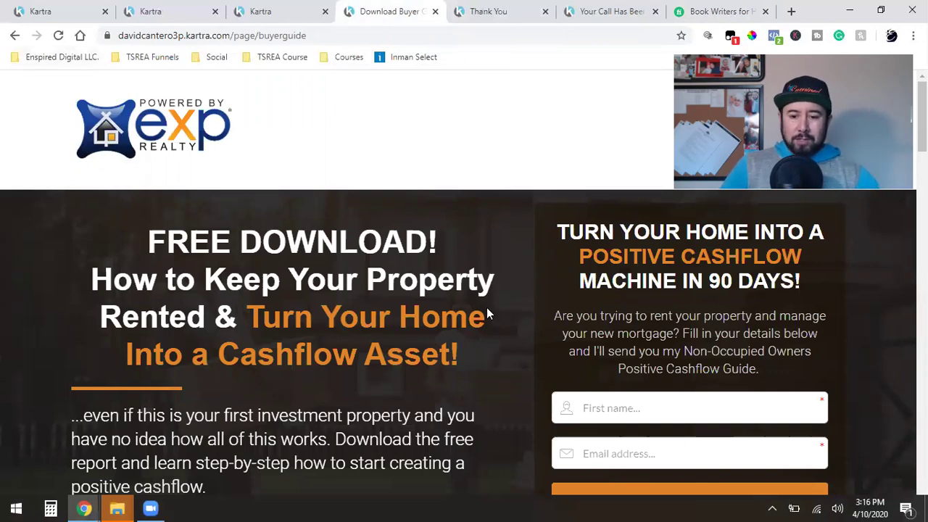
scroll(472, 322, down, 2)
scroll(470, 327, up, 2)
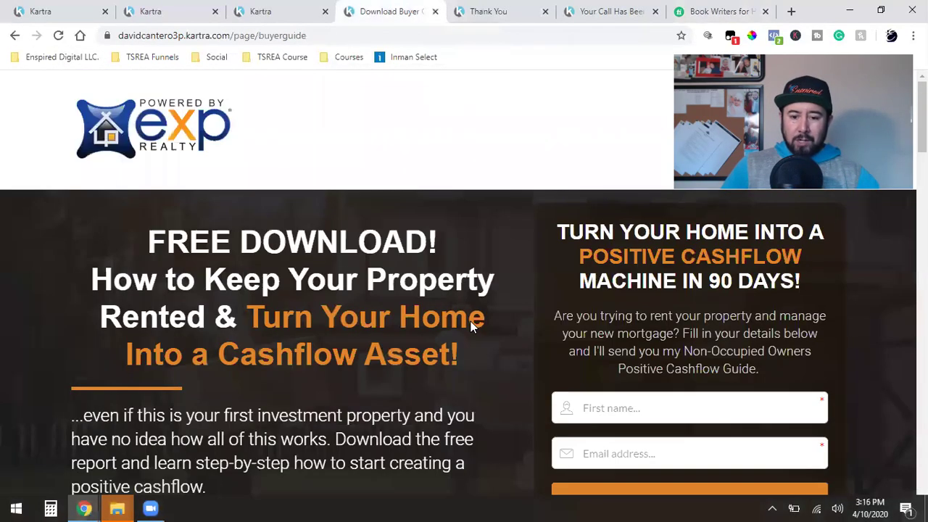
scroll(471, 322, down, 8)
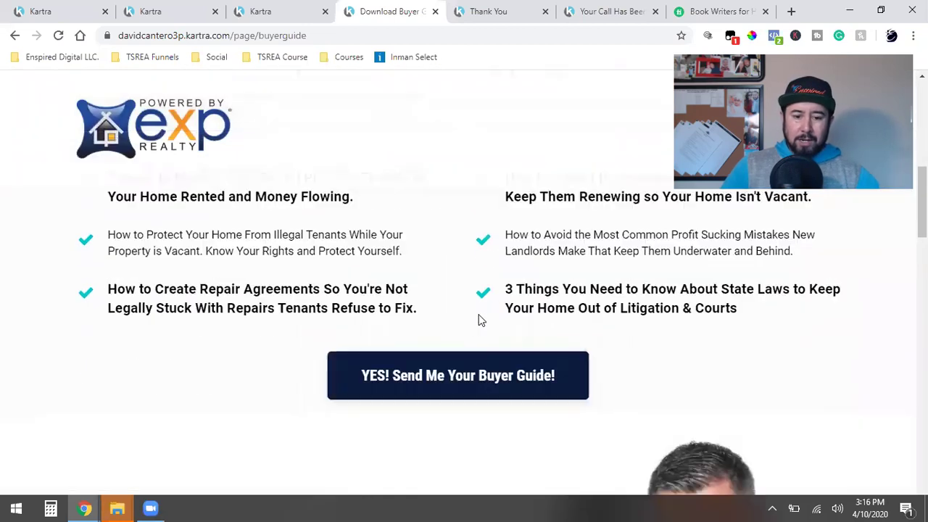
scroll(278, 291, down, 4)
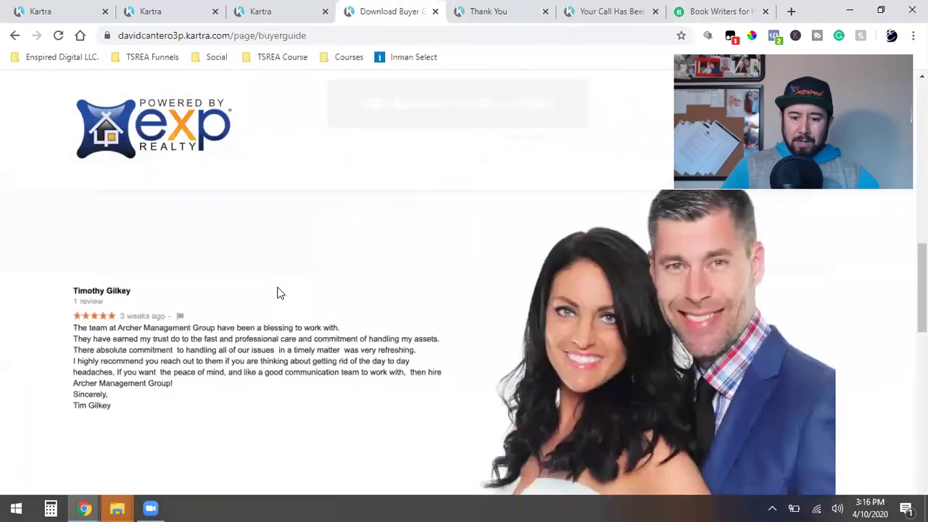
scroll(278, 293, down, 7)
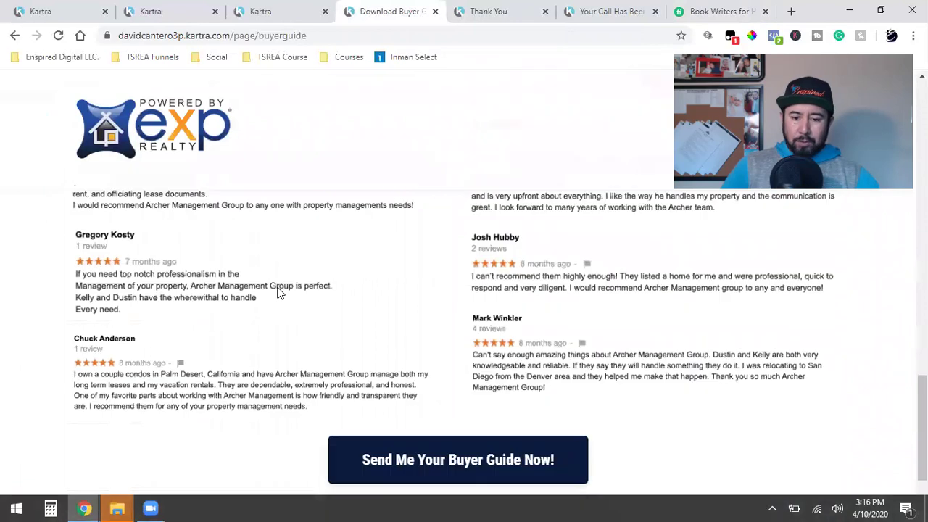
scroll(279, 292, down, 1)
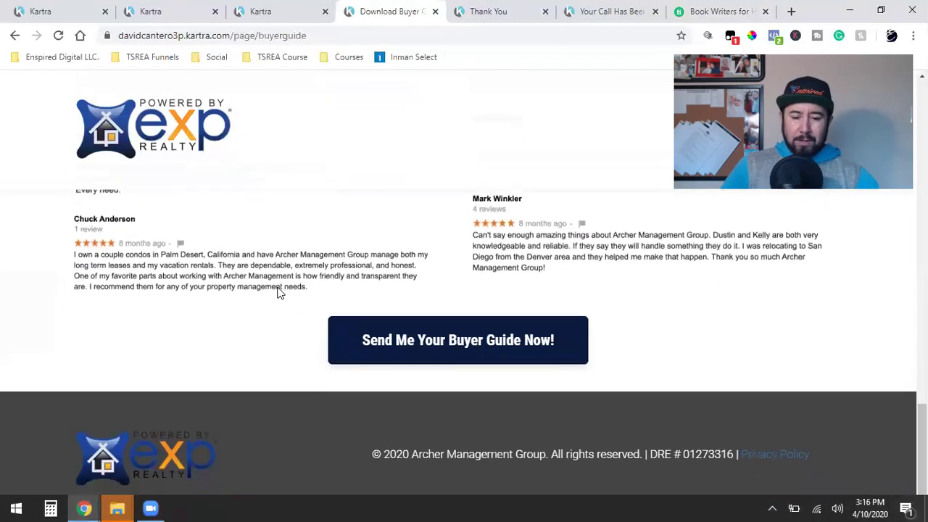
click(482, 351)
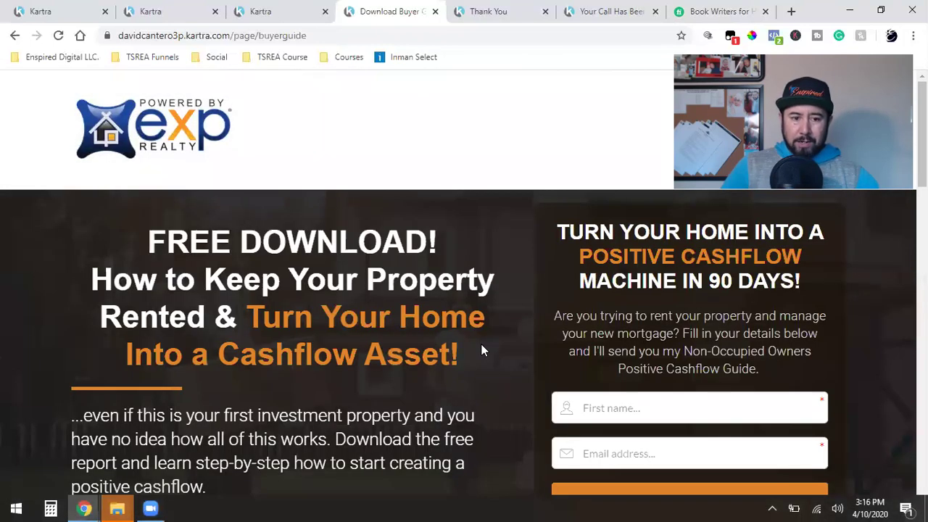
click(270, 7)
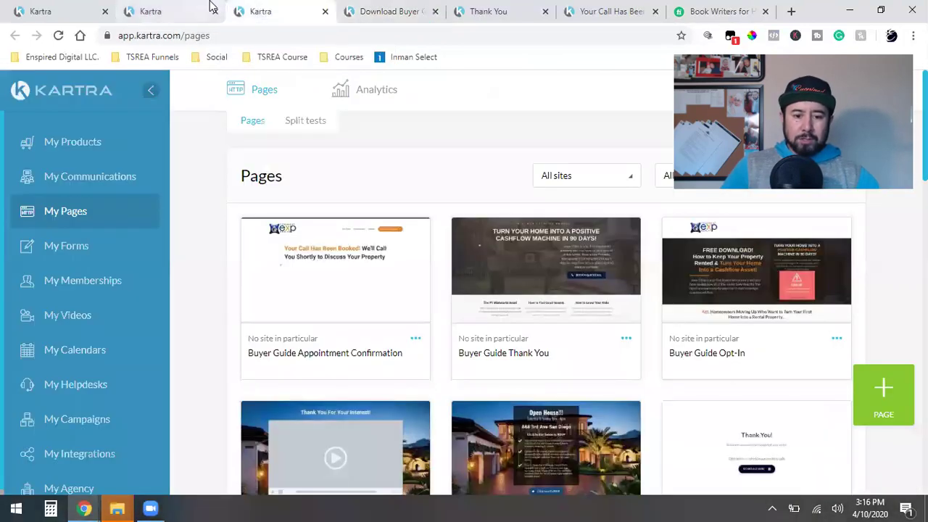
Step: Log back in to Kartra and open Buyer Guide Opt-In in the page editor
click(836, 339)
click(757, 326)
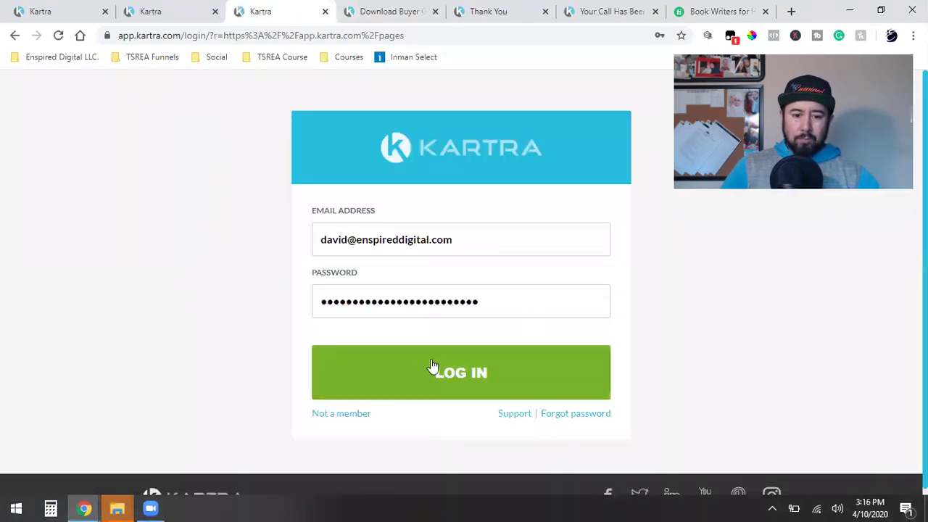
click(410, 367)
click(215, 11)
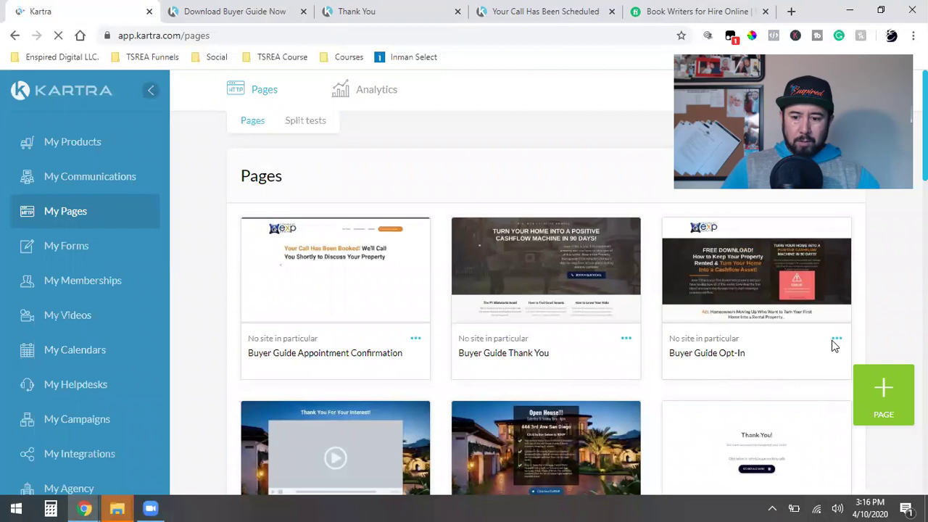
click(834, 340)
click(755, 327)
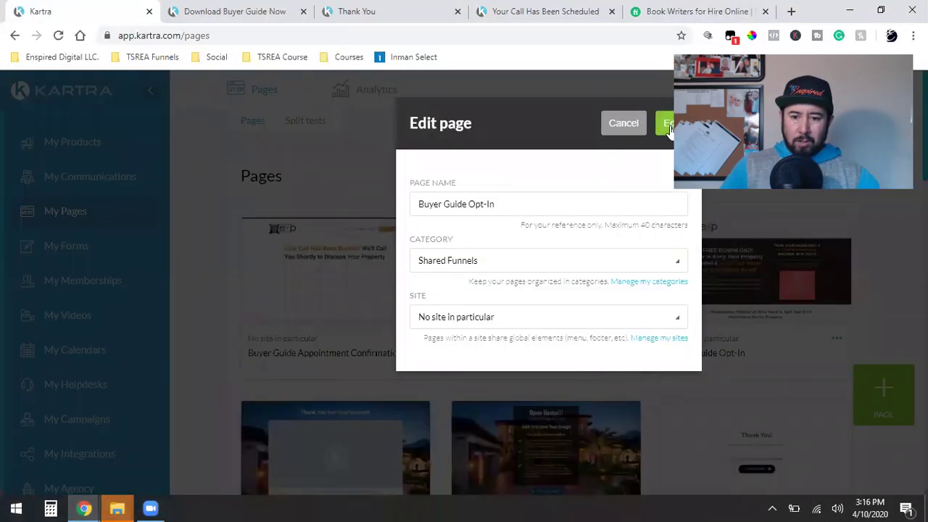
click(665, 124)
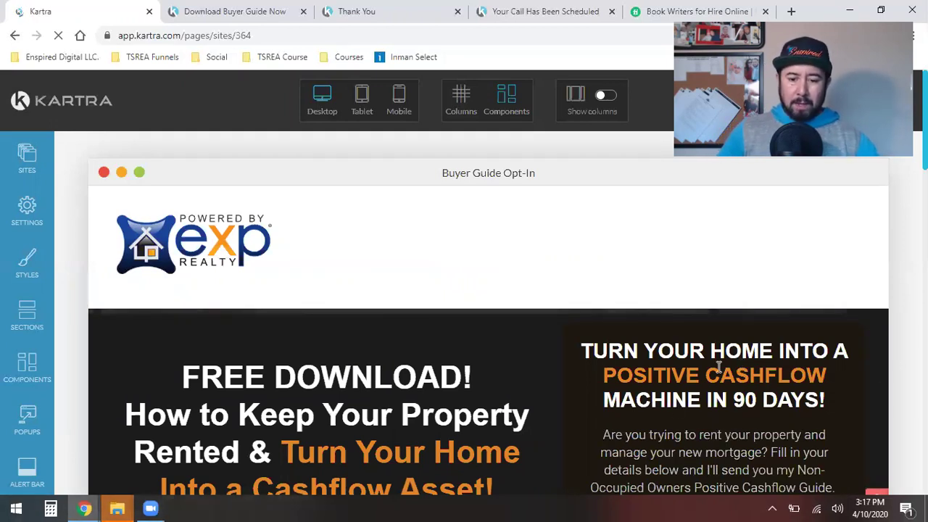
Step: Scroll the opt-in page editor to the YES! Send Me Your Buyer Guide! button
scroll(585, 359, down, 2)
scroll(402, 239, down, 2)
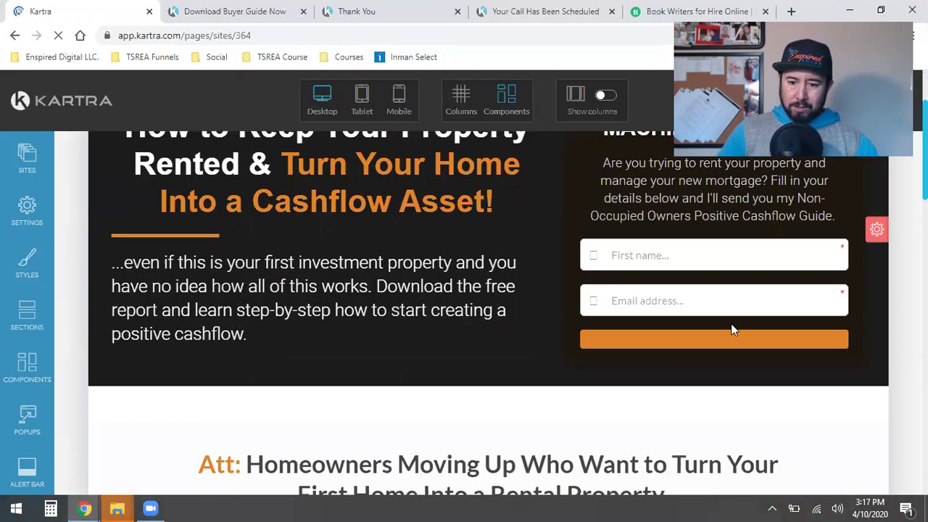
scroll(737, 297, up, 2)
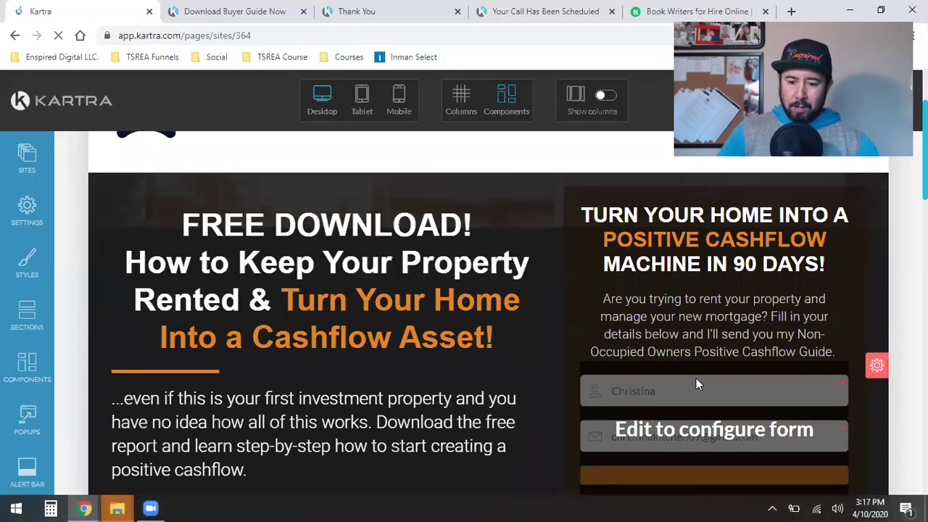
scroll(696, 379, down, 10)
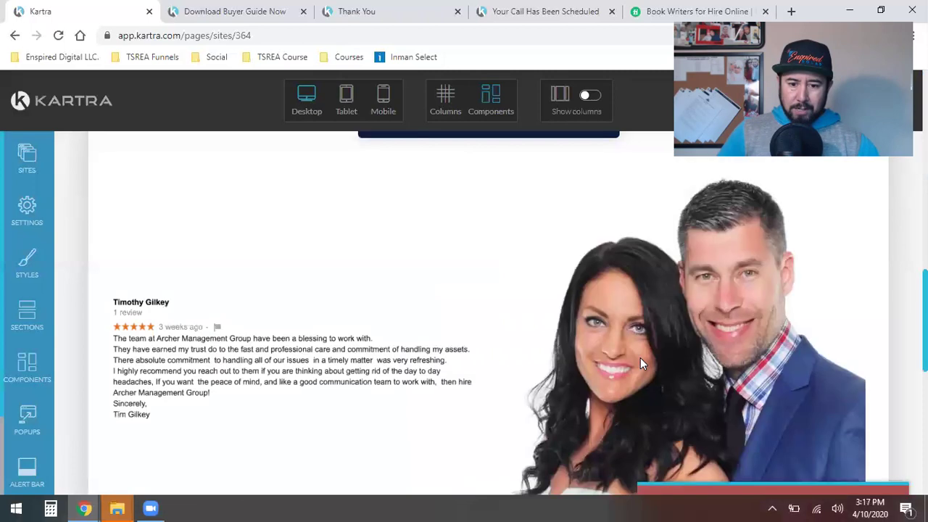
scroll(641, 358, up, 2)
mouse_move(464, 217)
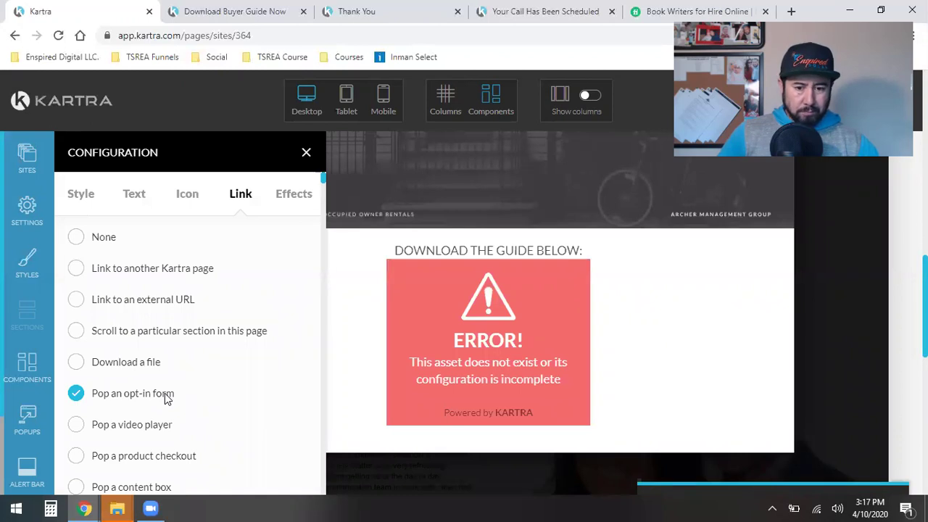
Step: Place the Subscribe to Newsletter template into the popup and open the popup for editing
scroll(165, 393, down, 6)
scroll(165, 393, down, 8)
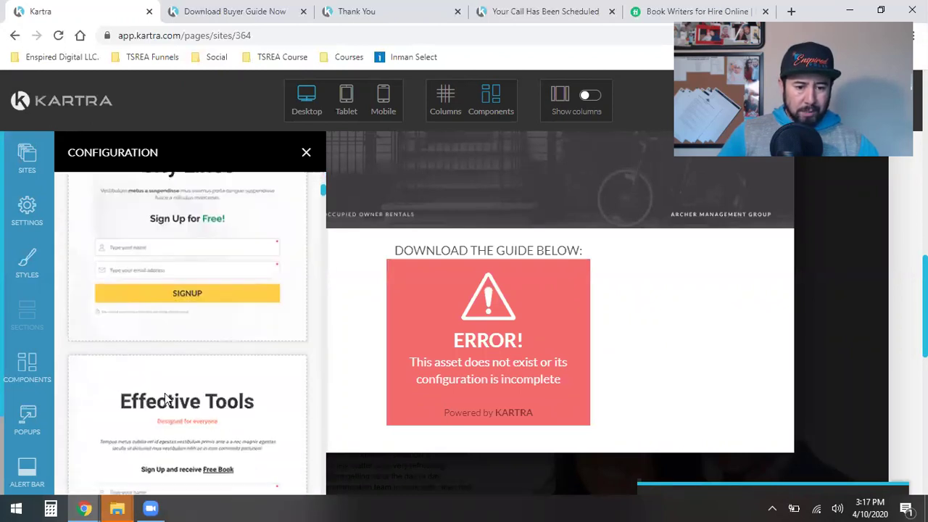
scroll(165, 393, down, 8)
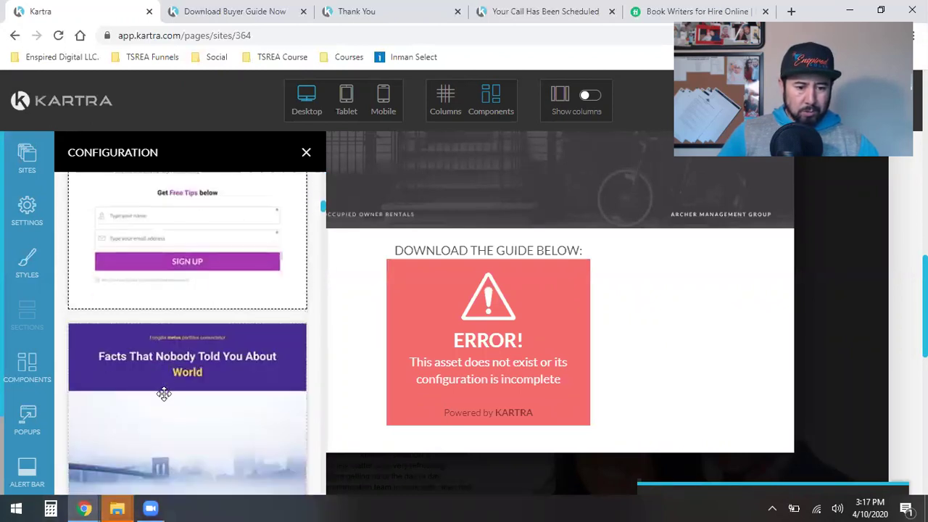
scroll(165, 393, up, 2)
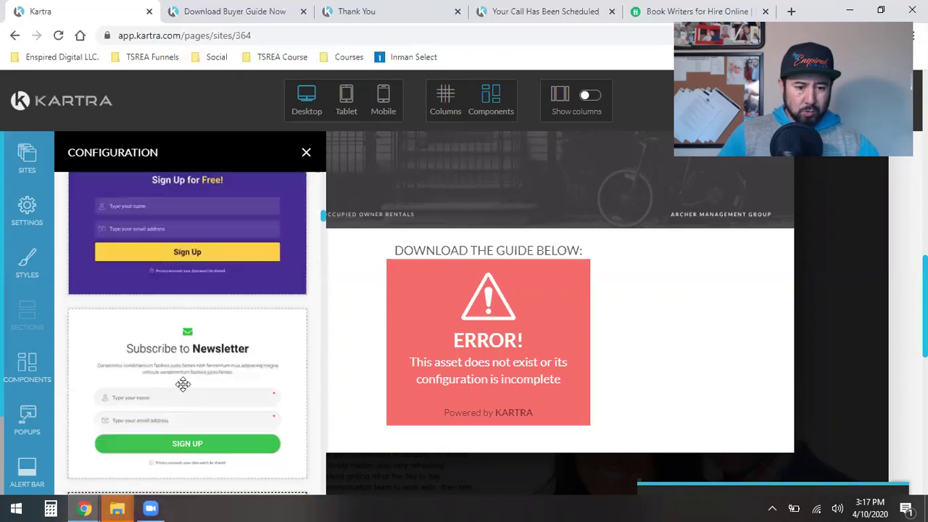
drag(485, 280, 533, 341)
click(306, 152)
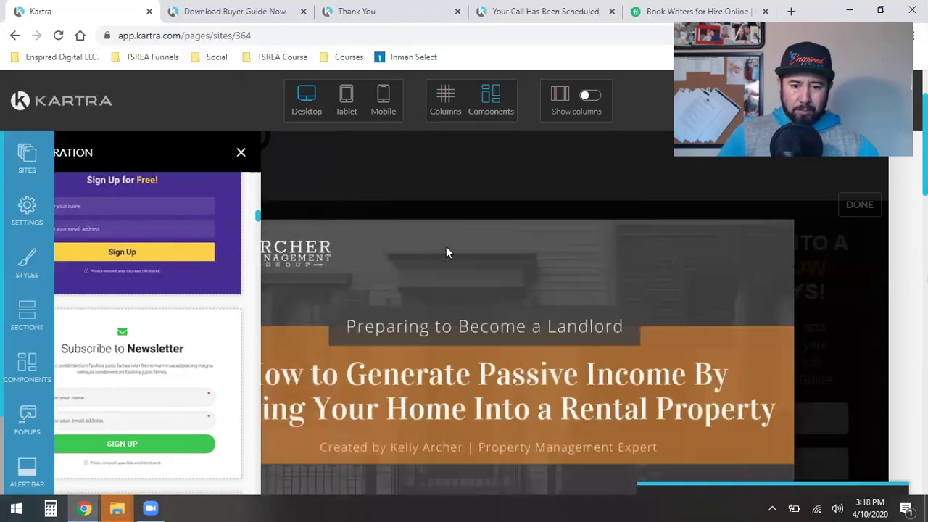
scroll(549, 337, down, 4)
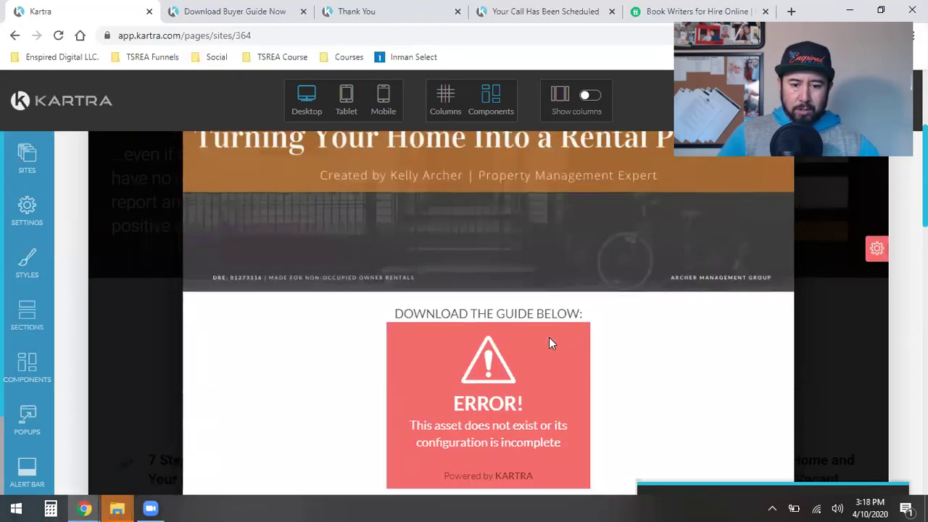
scroll(556, 306, down, 4)
click(556, 312)
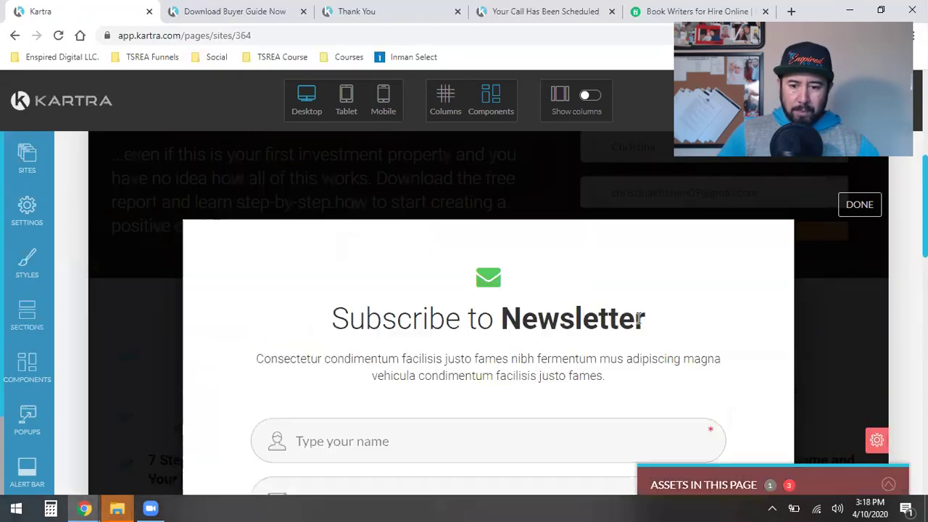
Step: Set the popup's signup form to the Buyer Guide opt-in form and apply it
scroll(799, 373, up, 2)
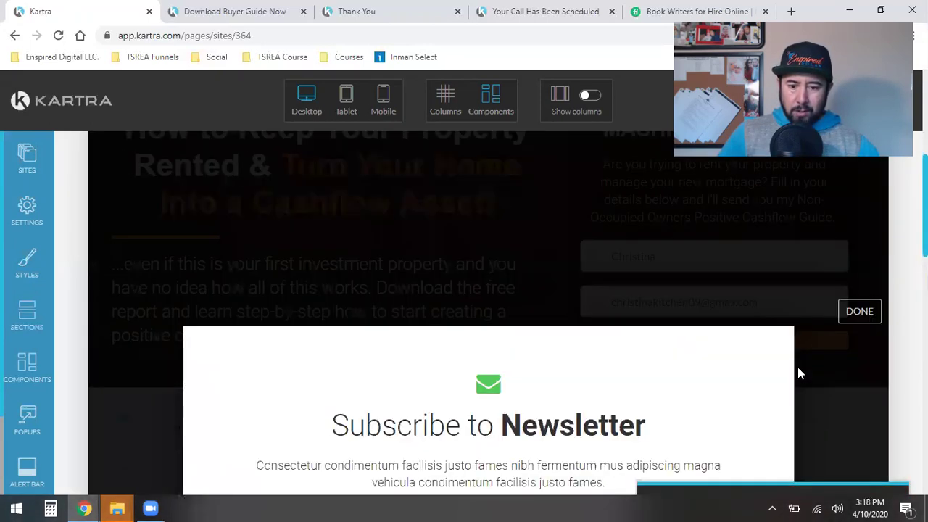
scroll(800, 373, down, 5)
scroll(798, 368, up, 5)
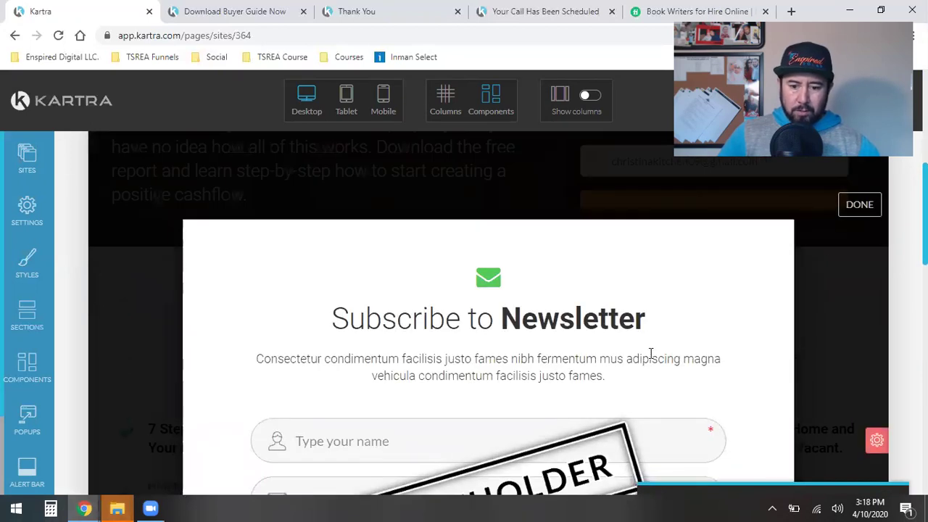
scroll(650, 353, down, 2)
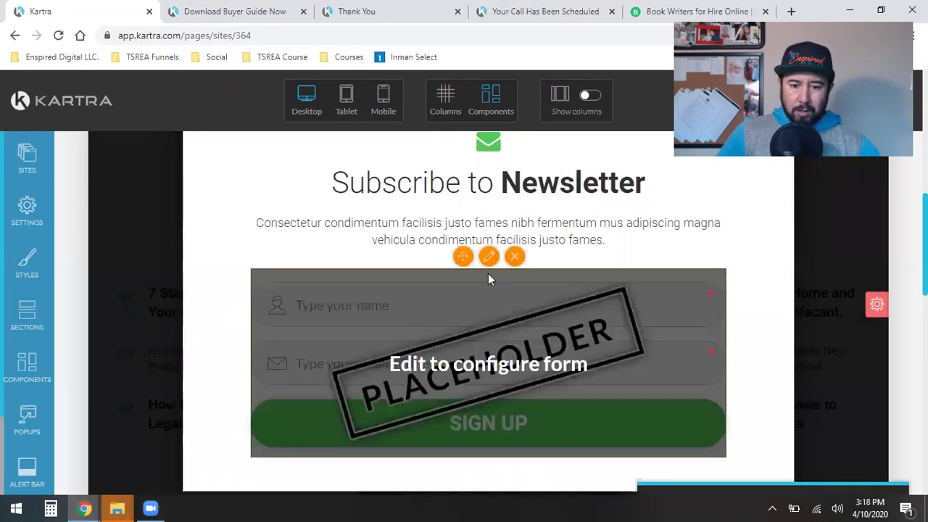
click(467, 370)
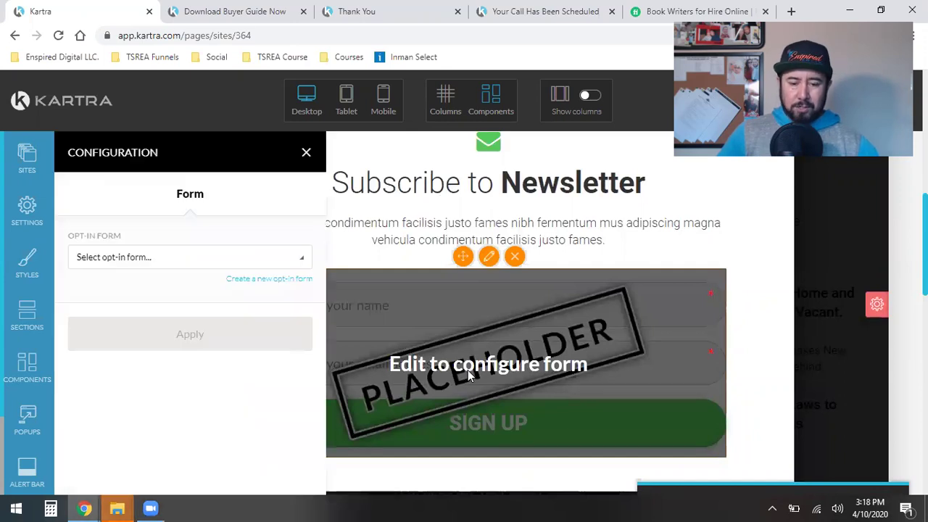
click(106, 260)
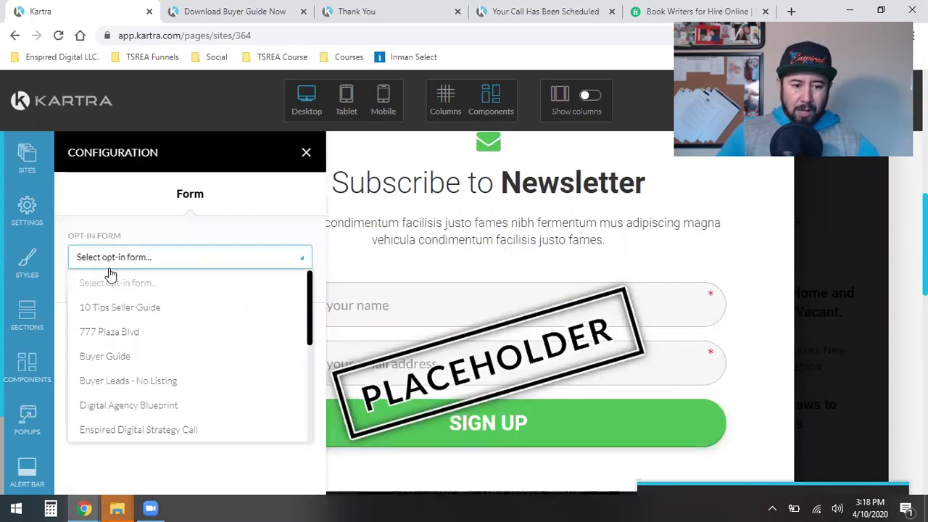
click(113, 359)
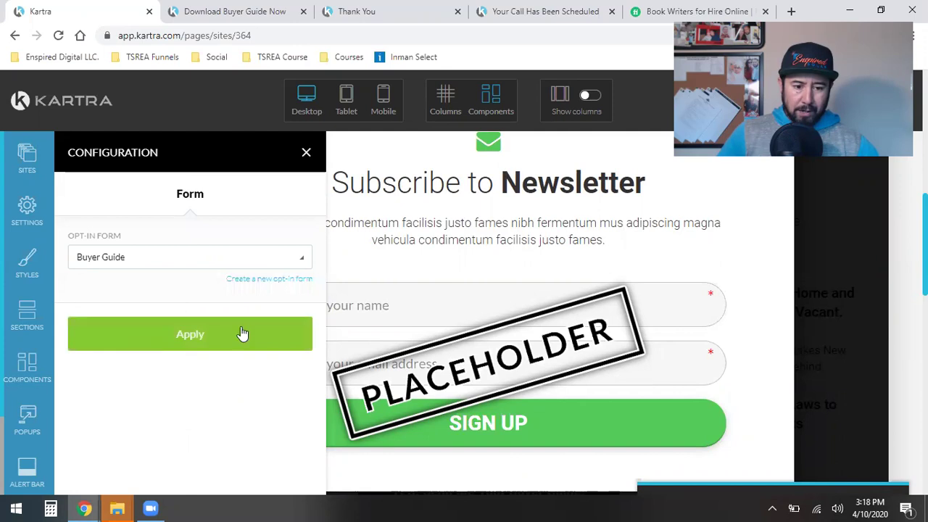
click(233, 337)
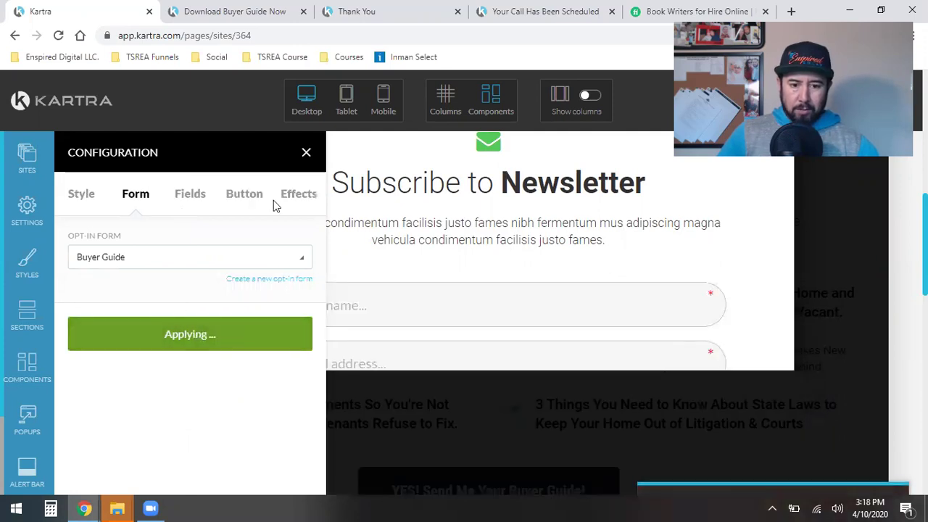
click(307, 152)
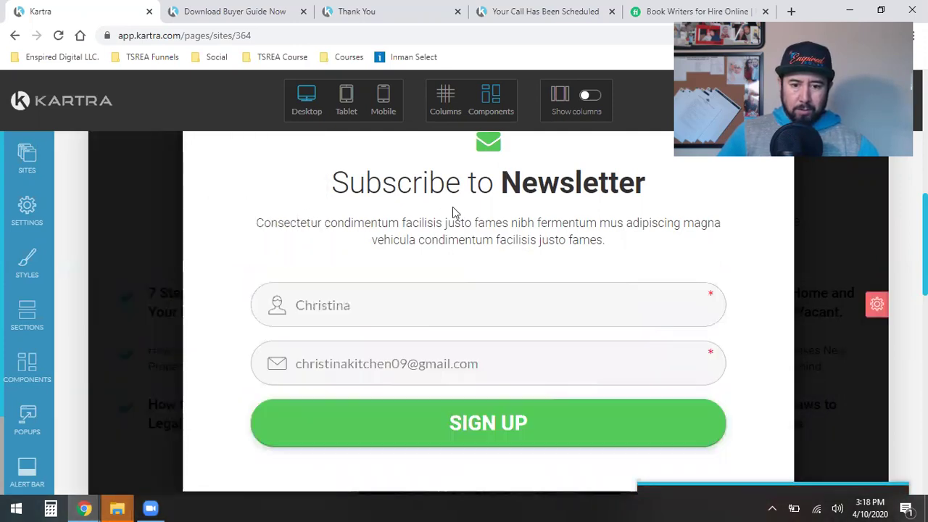
Step: Rewrite the popup heading from 'Subscribe to Newsletter' to 'Download Buyer Guide Now!'
click(491, 185)
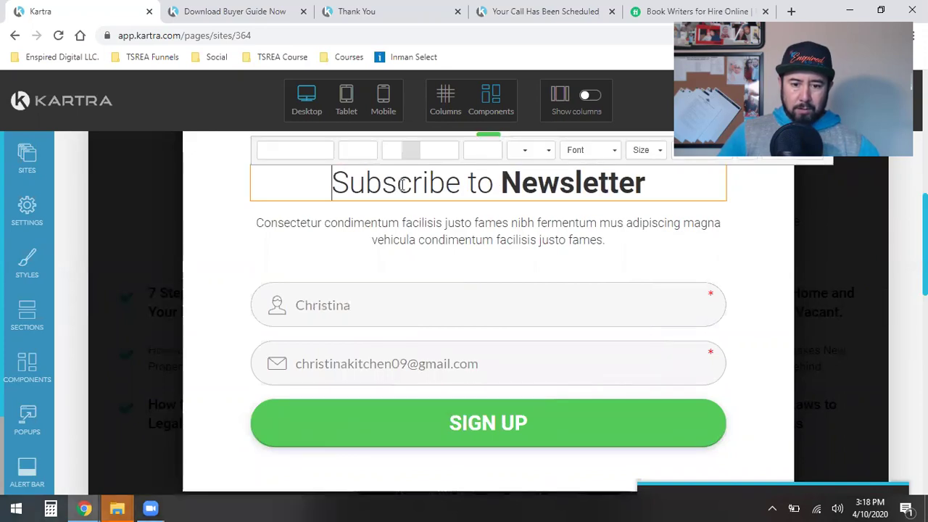
drag(491, 185, 274, 184)
text(Download)
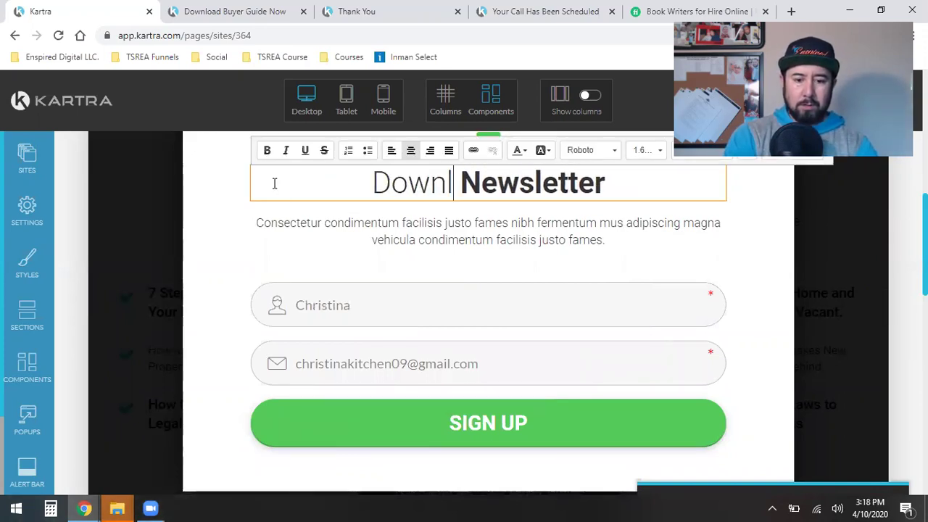
key(Right)
key(Right)
key(Right)
key(Right)
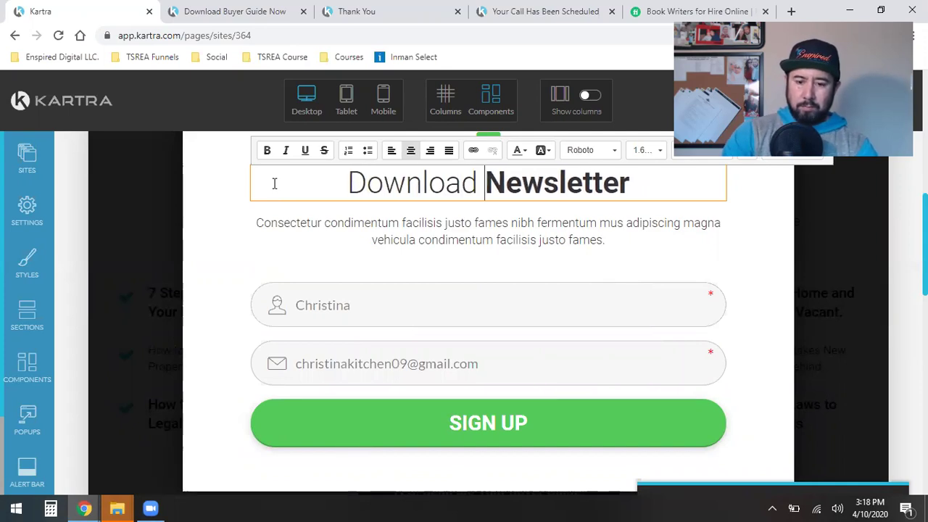
key(BackSpace)
key(BackSpace)
key(BackSpace)
key(BackSpace)
key(BackSpace)
key(BackSpace)
key(BackSpace)
key(BackSpace)
key(BackSpace)
key(BackSpace)
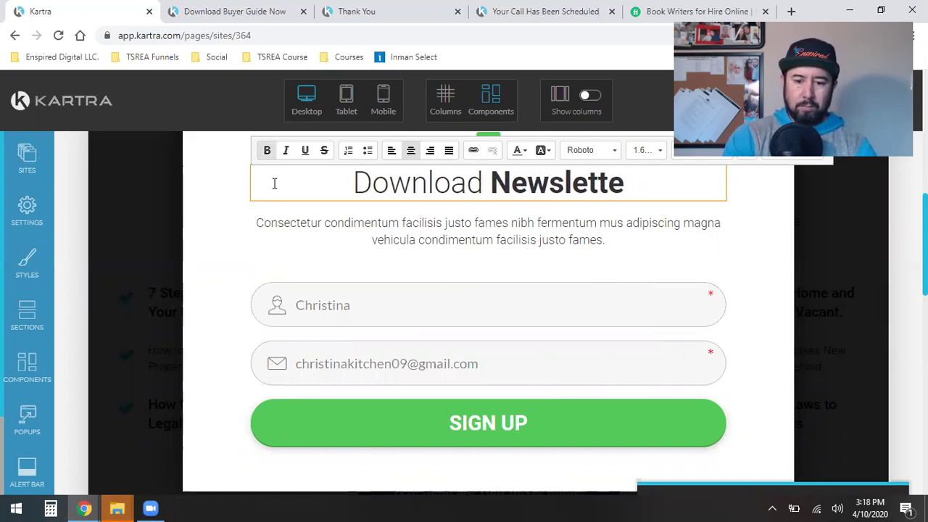
text(Buyer Guide)
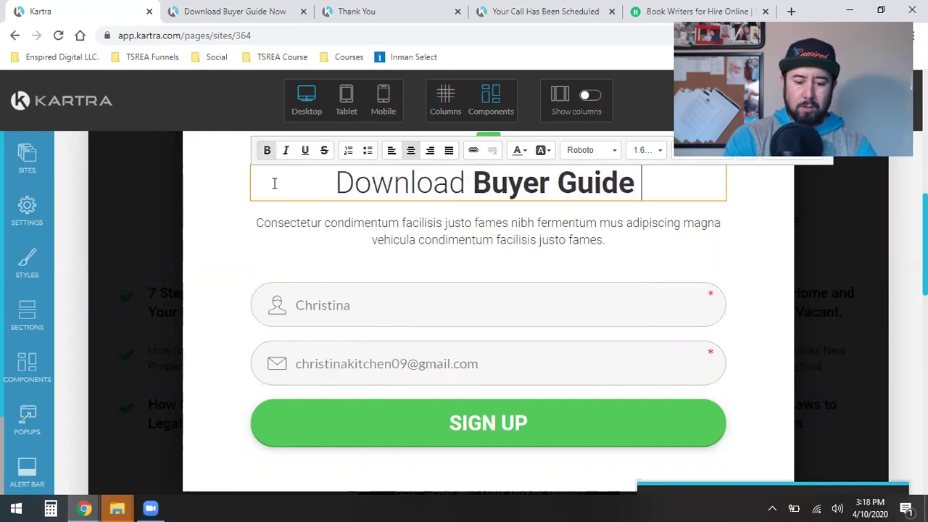
text( Now!)
mouse_move(652, 325)
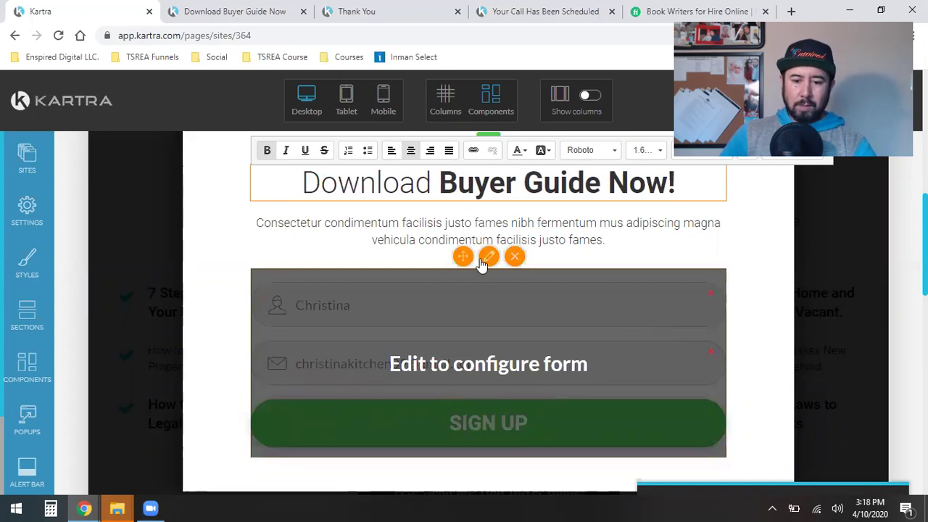
Step: Sample the eXp logo's navy colour 0D1F49 with ColorPick and copy its hex value
click(482, 261)
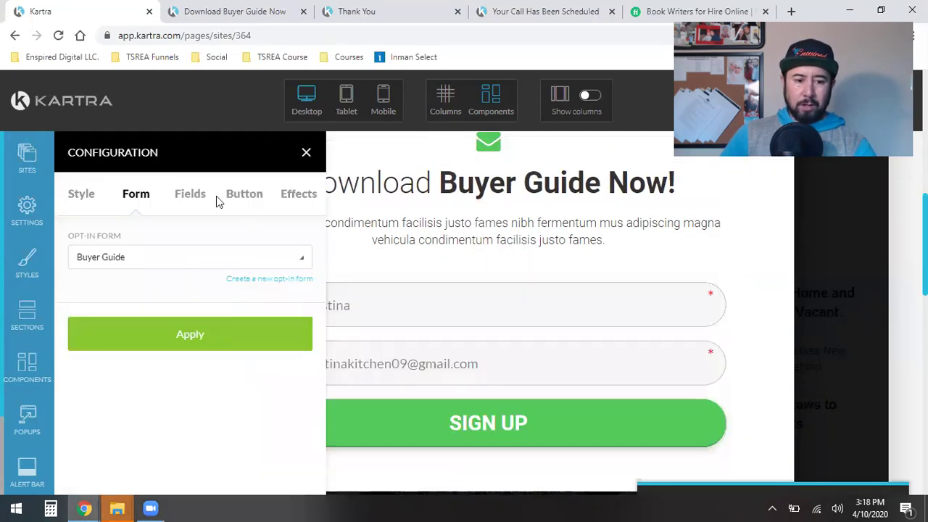
click(232, 201)
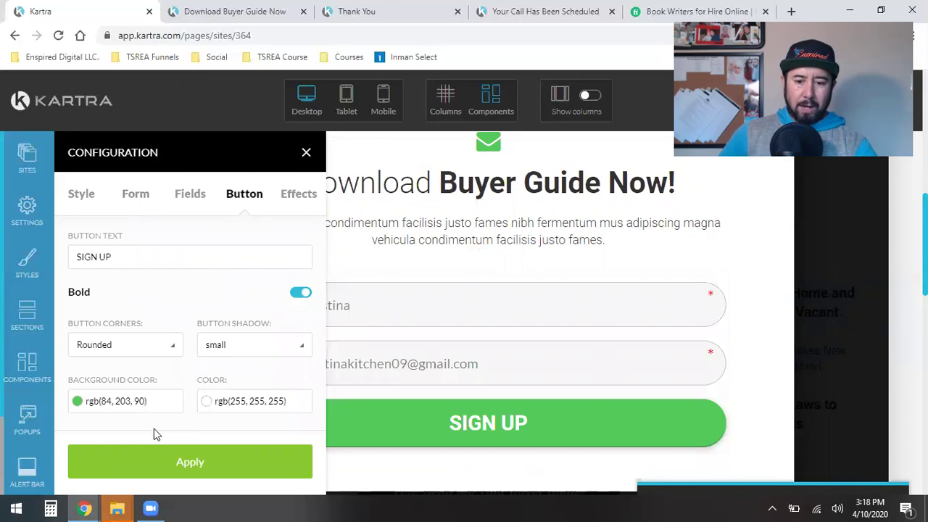
click(517, 11)
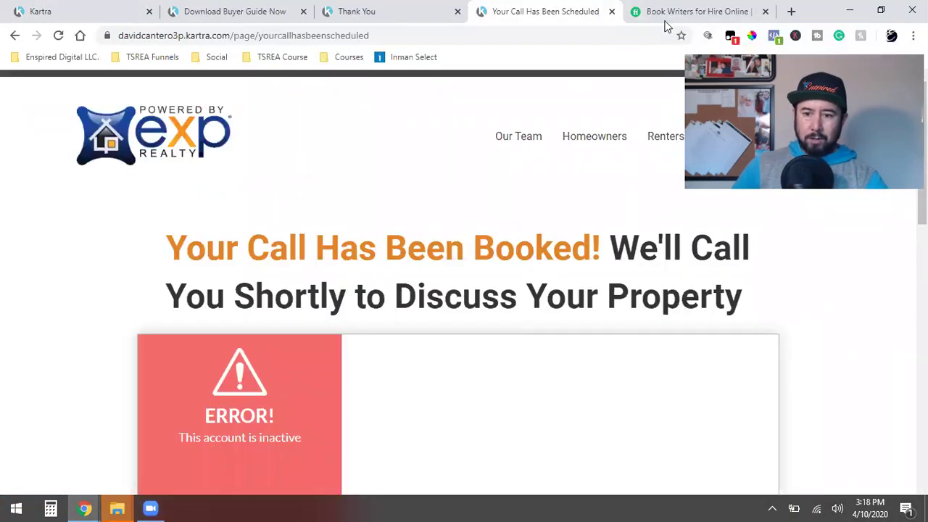
key(alt+p)
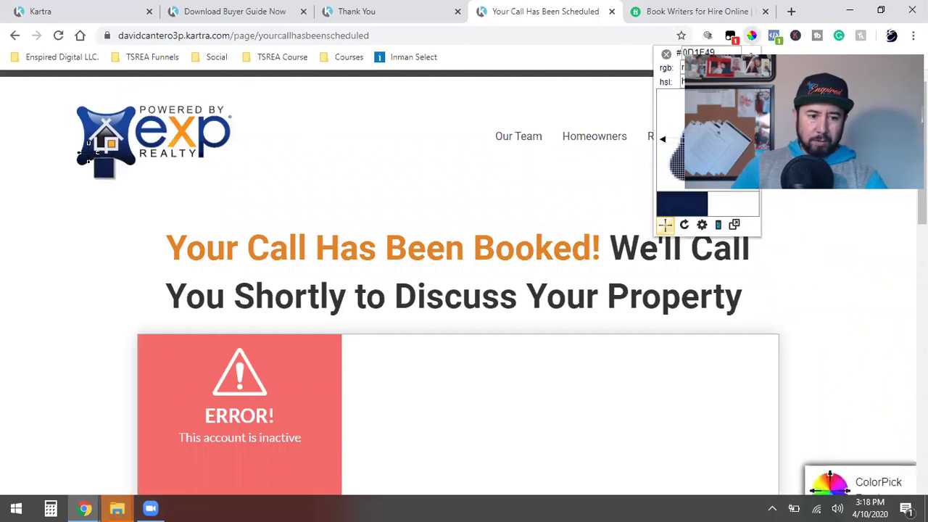
click(83, 159)
right_click(124, 174)
click(142, 183)
click(221, 175)
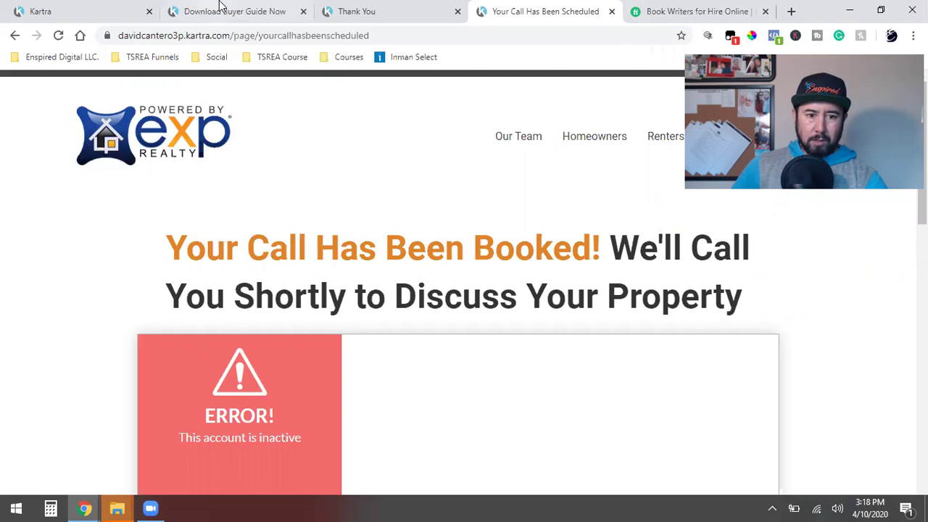
click(220, 9)
click(64, 9)
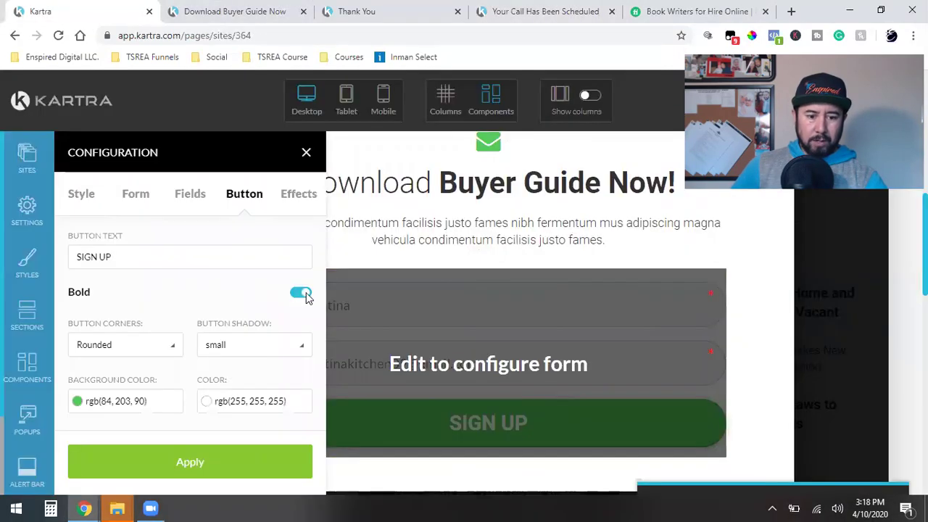
Step: Set the signup button's background colour to navy 0D1F49
click(107, 403)
triple_click(122, 374)
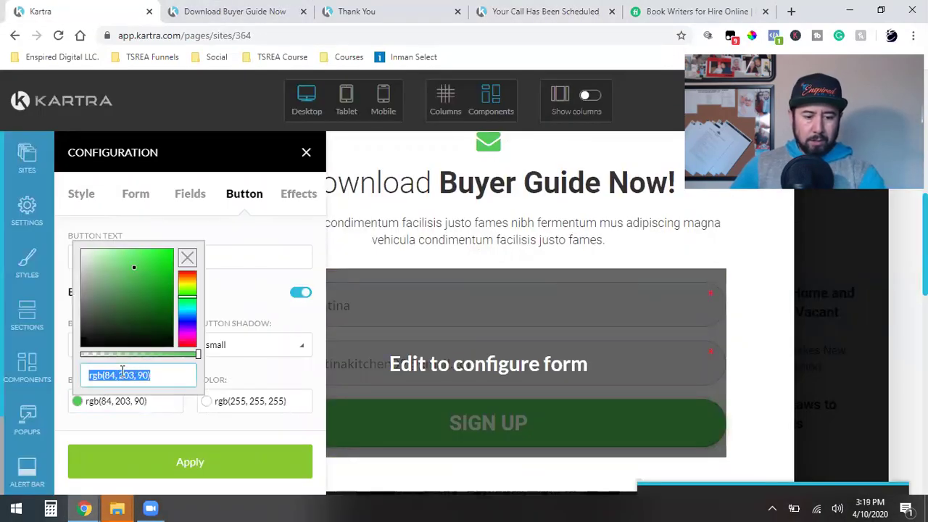
key(ctrl+v)
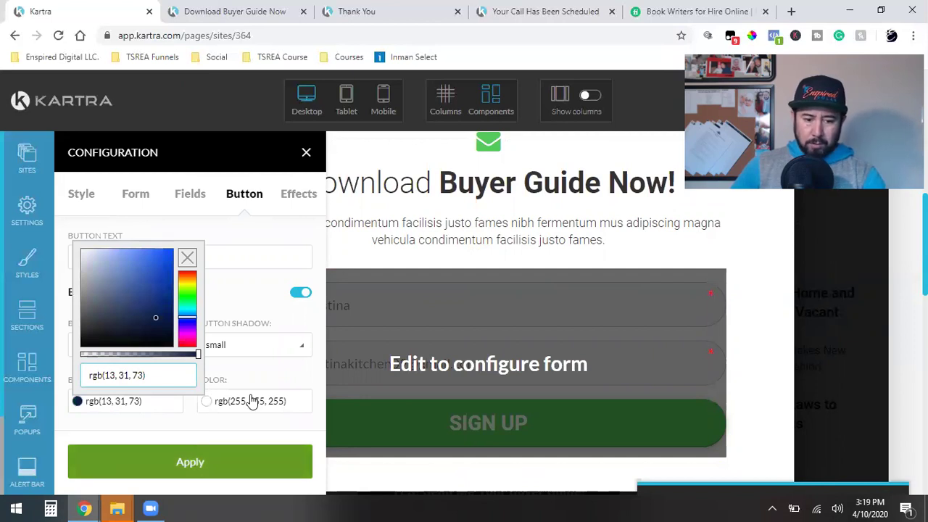
click(251, 401)
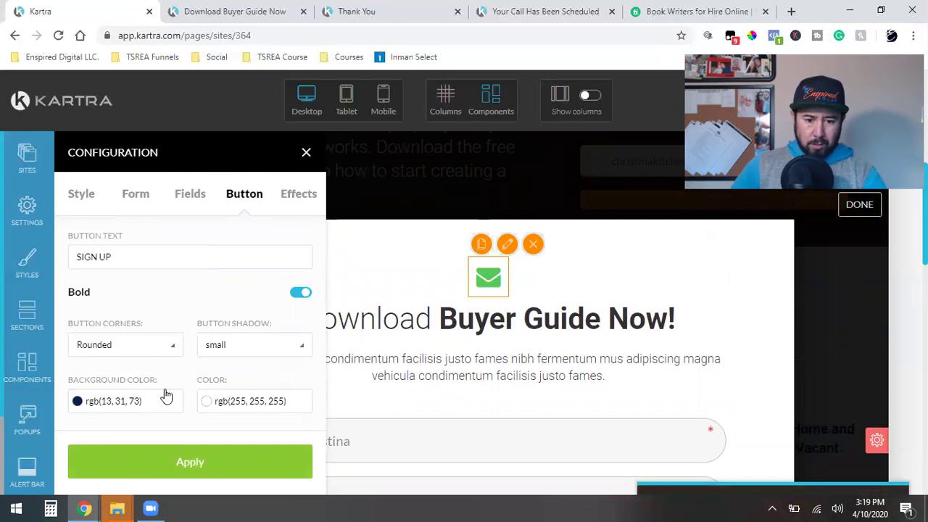
key(Escape)
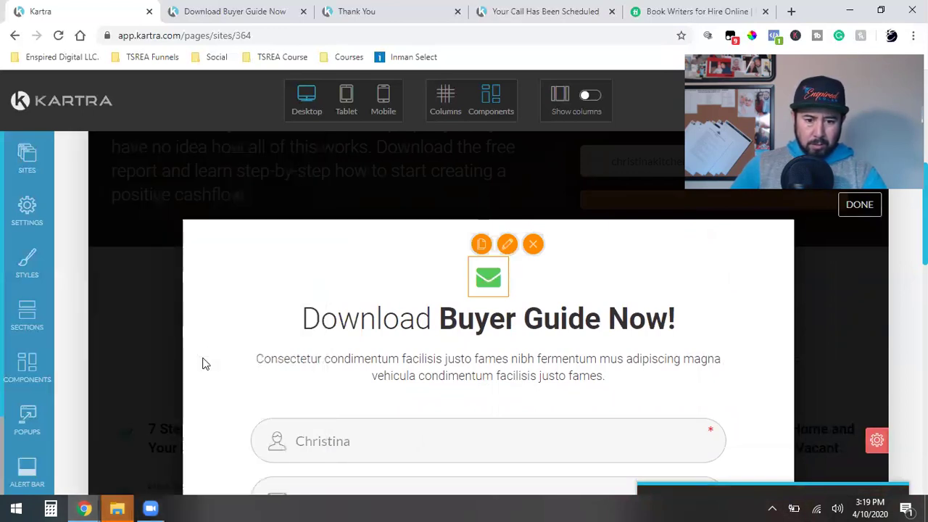
Step: Set the envelope icon colour to navy 0D1F49
click(232, 305)
click(228, 442)
key(ctrl+a)
key(ctrl+v)
key(Return)
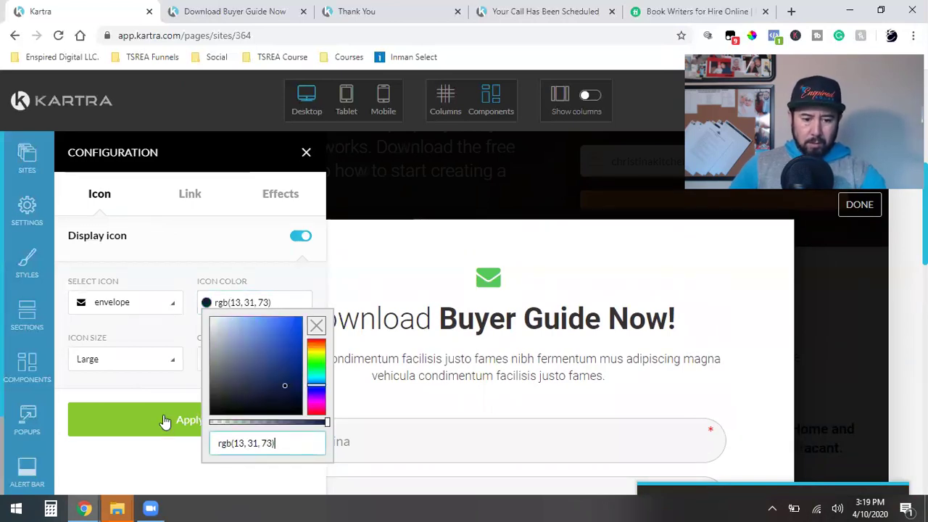
click(165, 421)
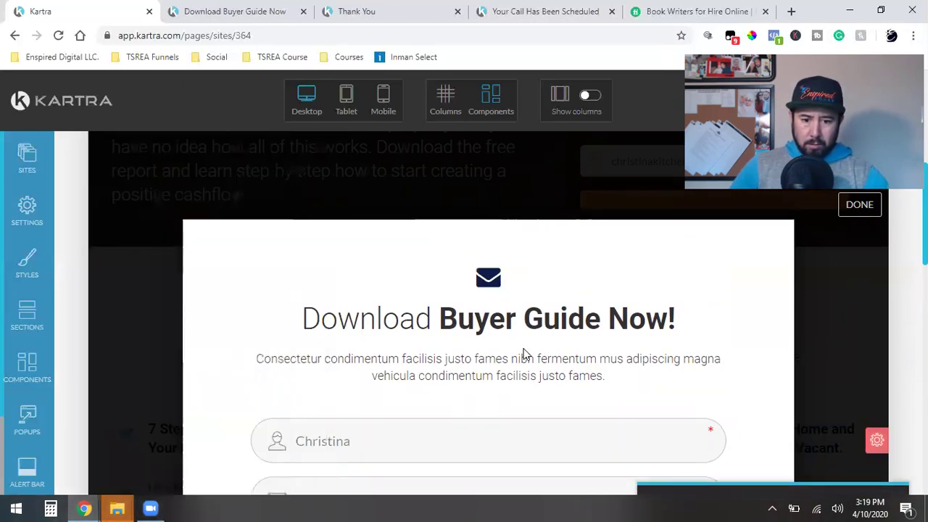
scroll(524, 353, down, 3)
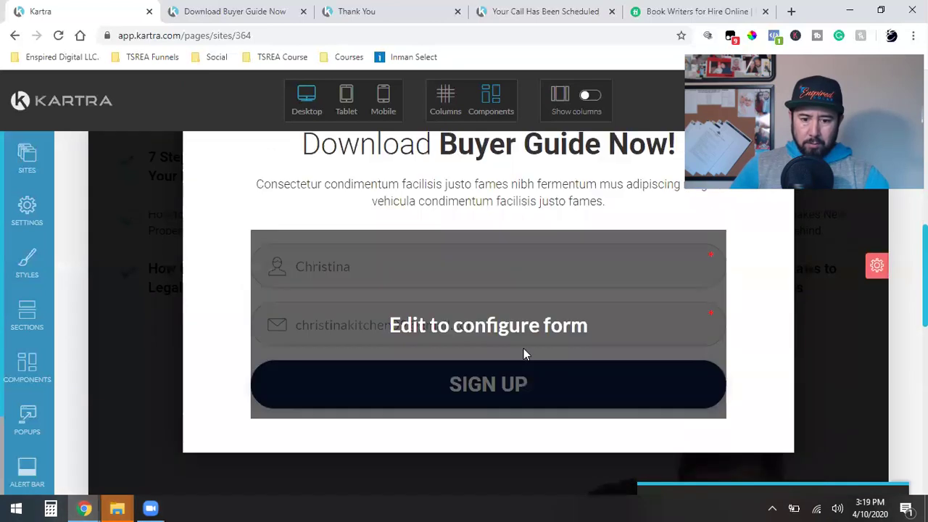
Step: Change the signup button text to 'Download Now!' and finish editing the popup
click(365, 308)
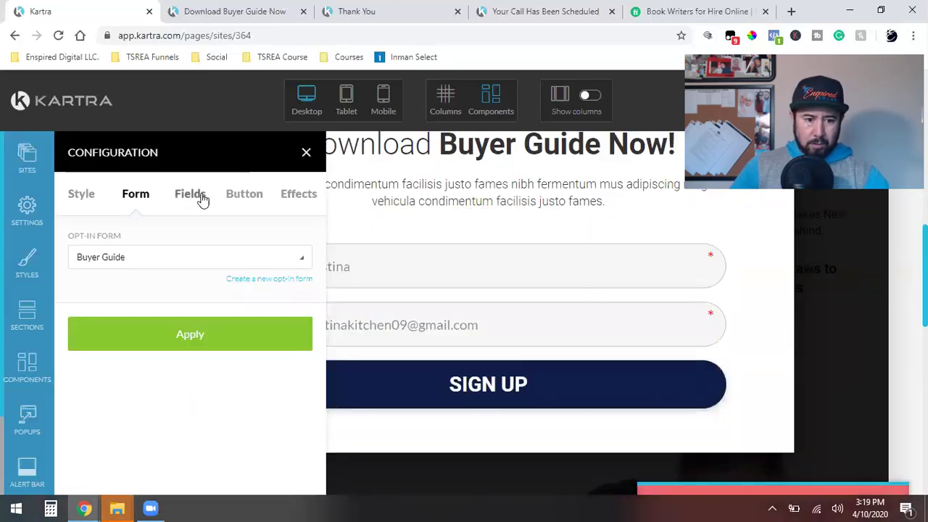
click(230, 196)
triple_click(145, 259)
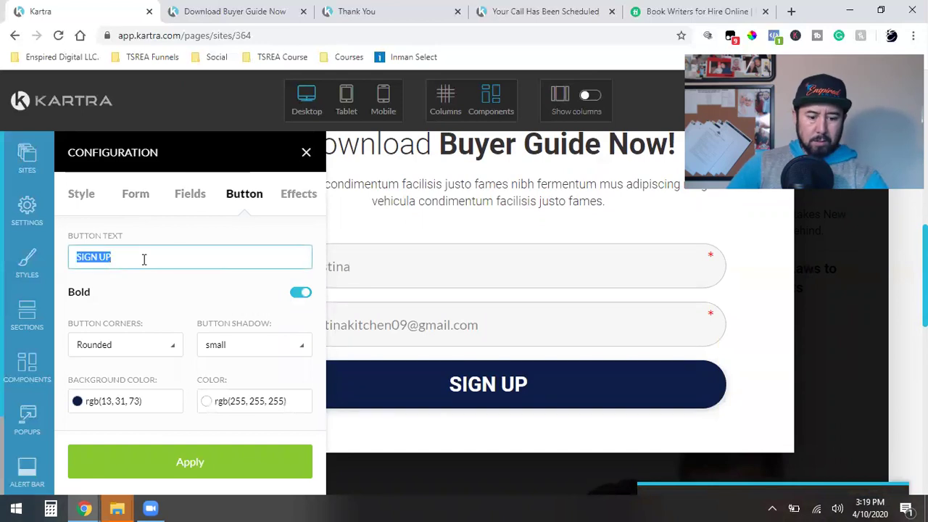
text(Download Now!)
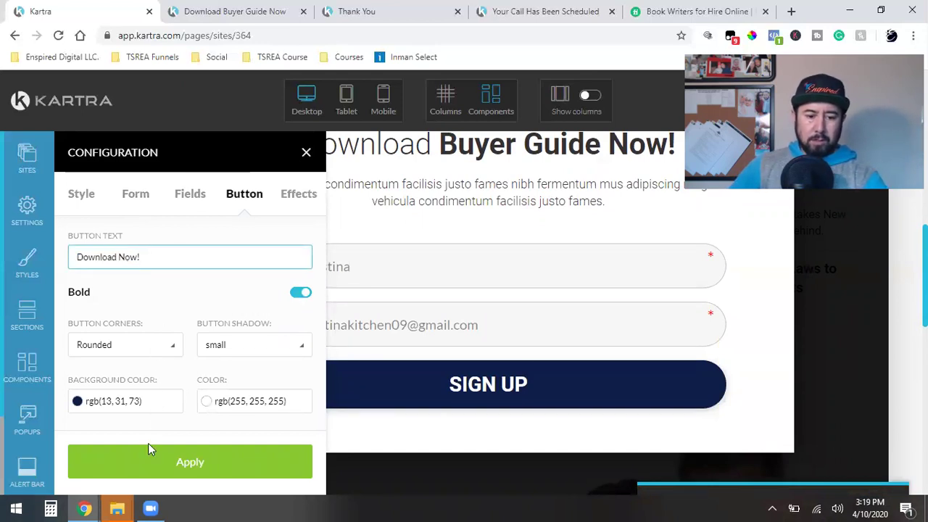
click(147, 448)
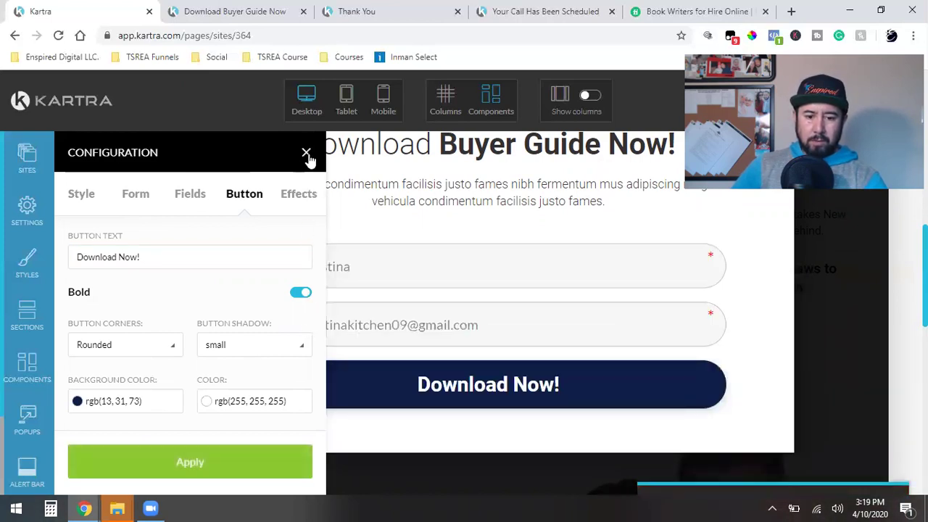
click(306, 154)
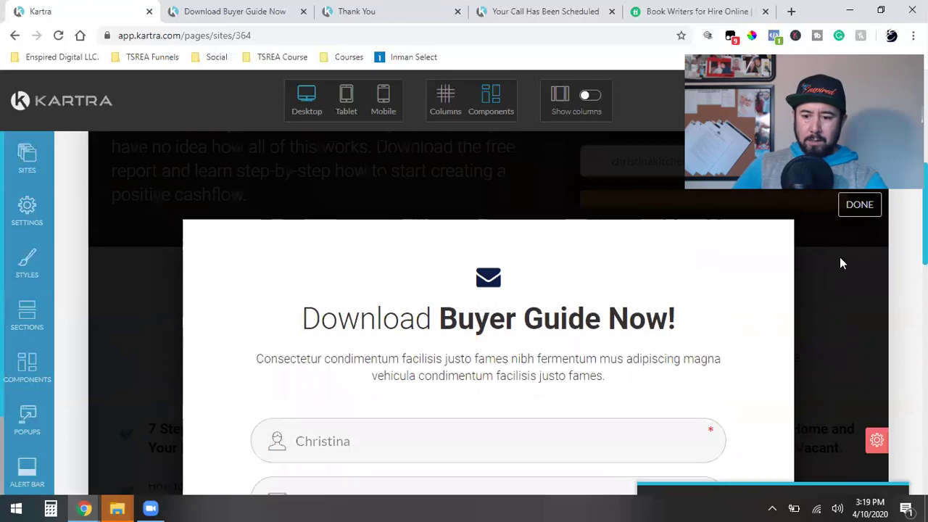
click(859, 204)
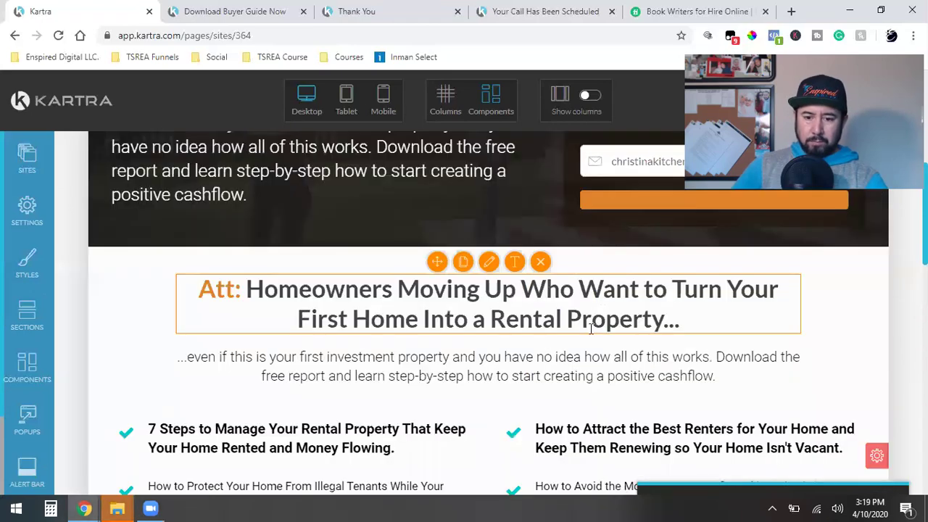
Step: Confirm the Send Me Your Buyer Guide Now! button's link is set to Pop an opt-in form
scroll(591, 327, down, 15)
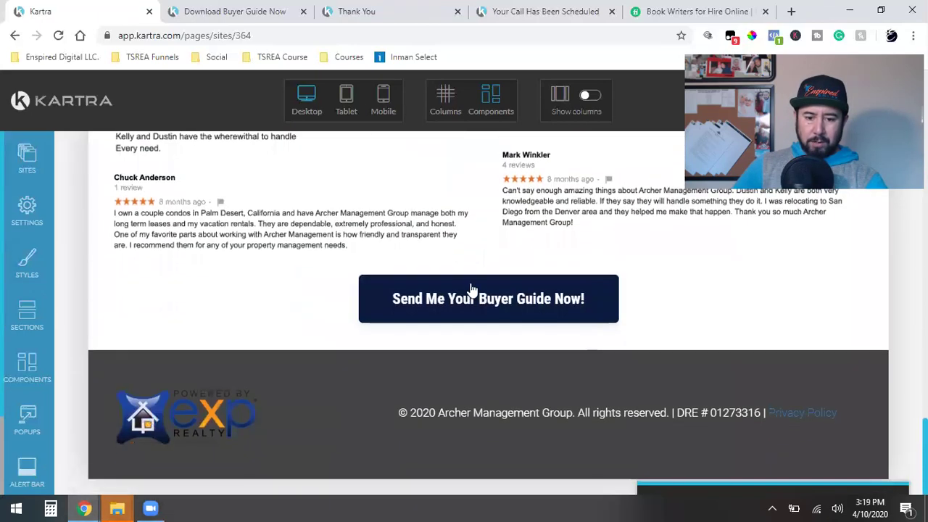
mouse_move(473, 293)
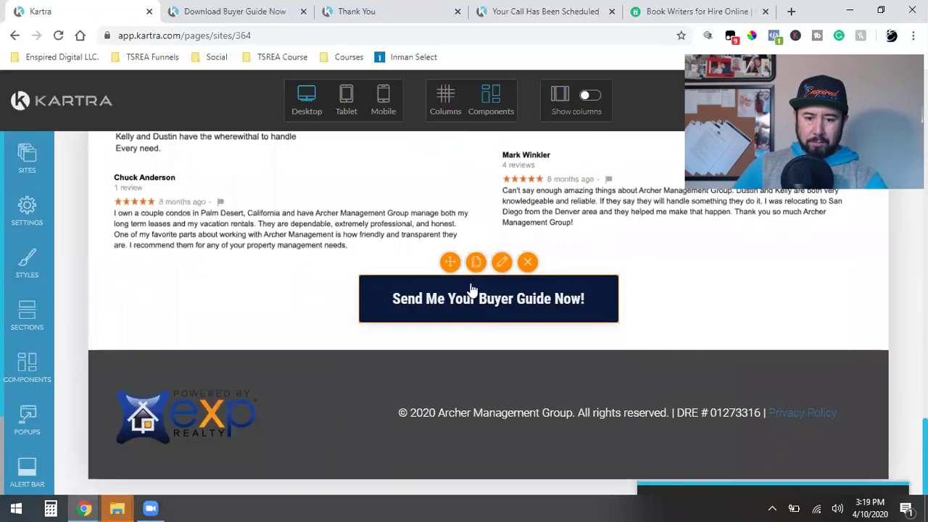
click(503, 264)
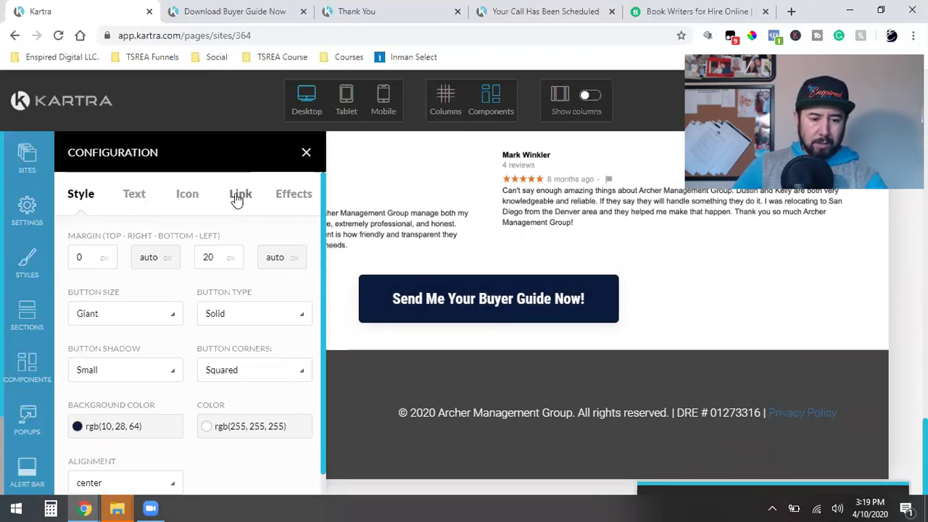
click(239, 194)
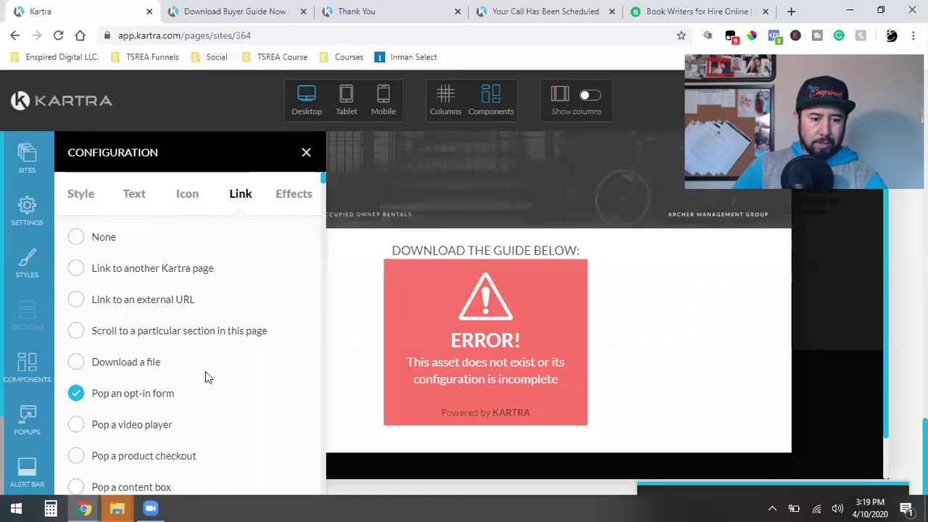
scroll(195, 385, down, 10)
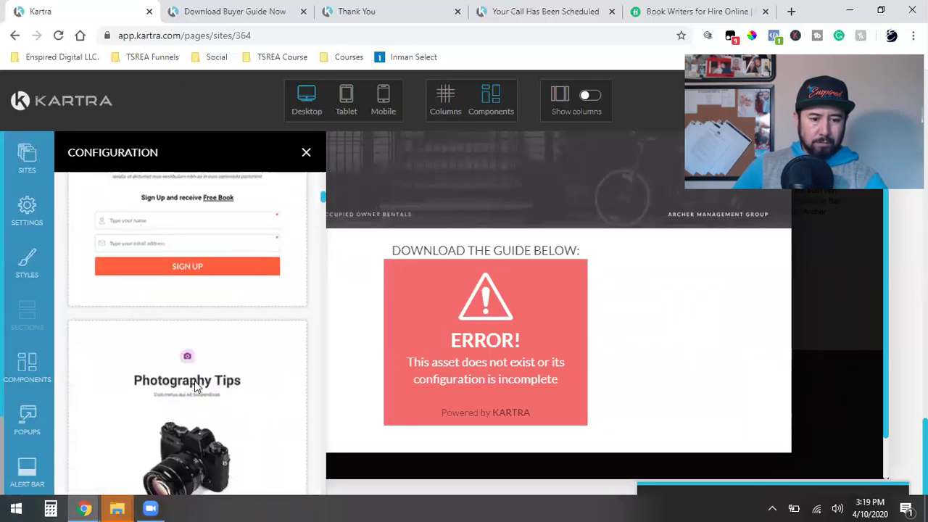
scroll(194, 385, down, 8)
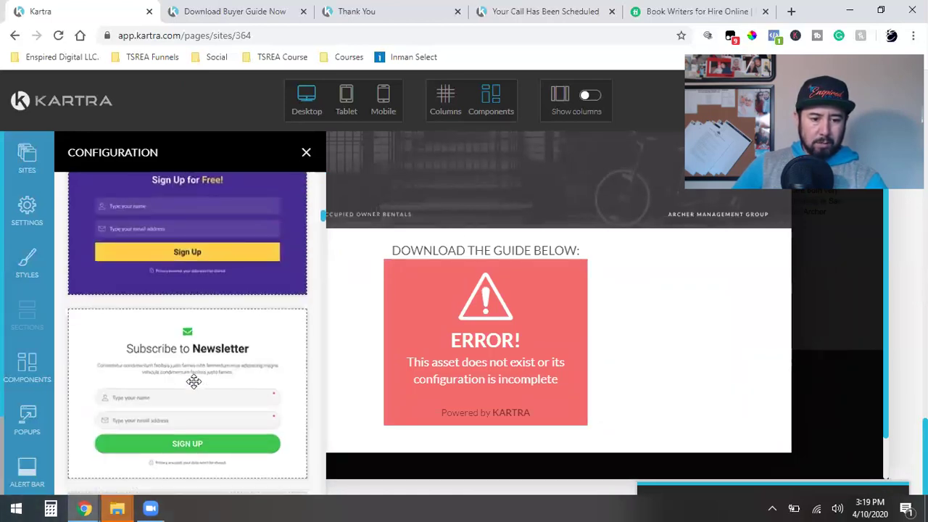
Step: Drop the Subscribe to Newsletter form template into the download popup
click(479, 252)
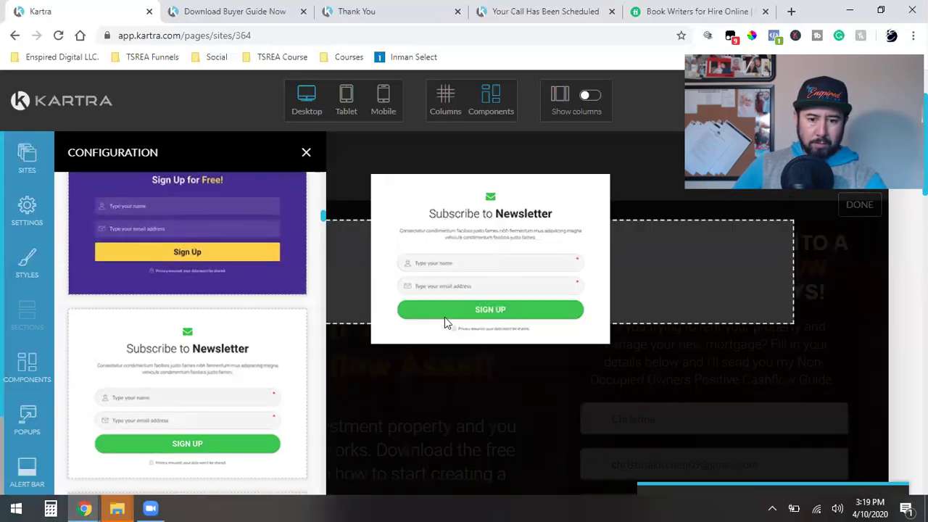
click(445, 321)
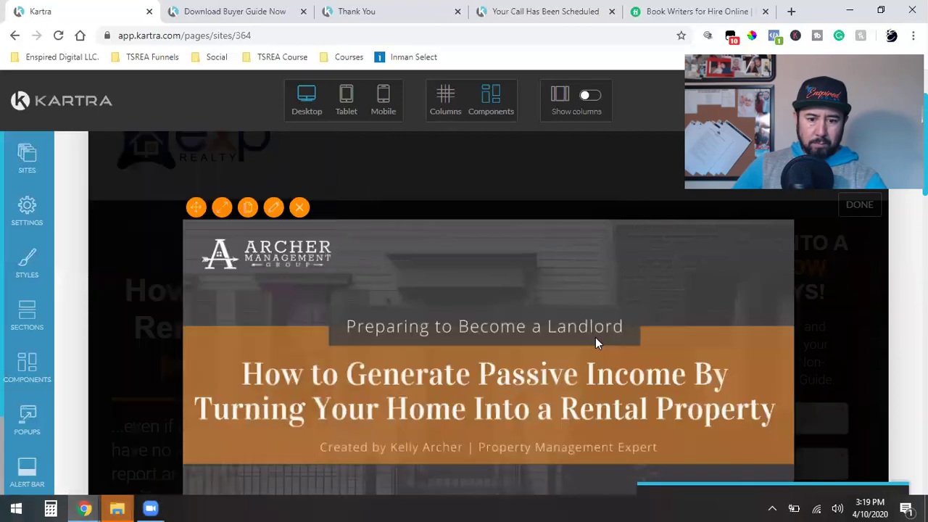
scroll(595, 337, down, 5)
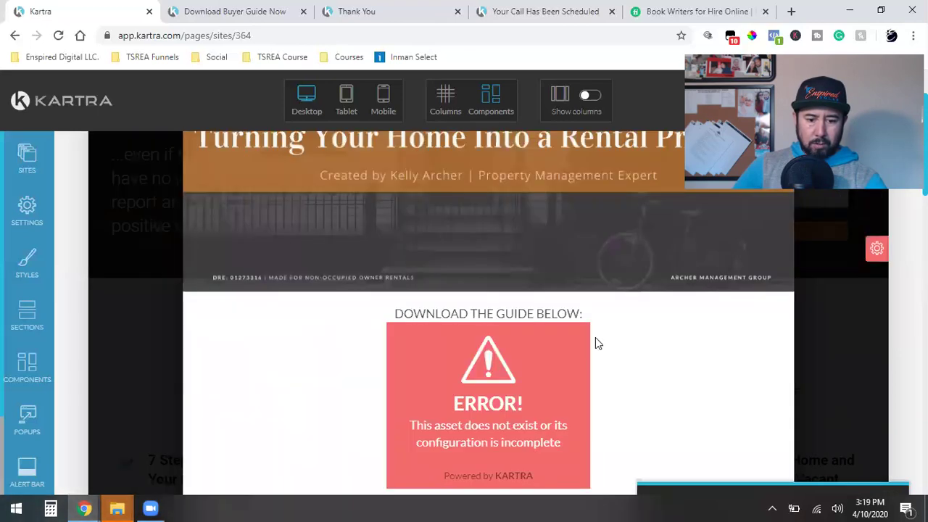
scroll(596, 337, up, 3)
mouse_move(507, 216)
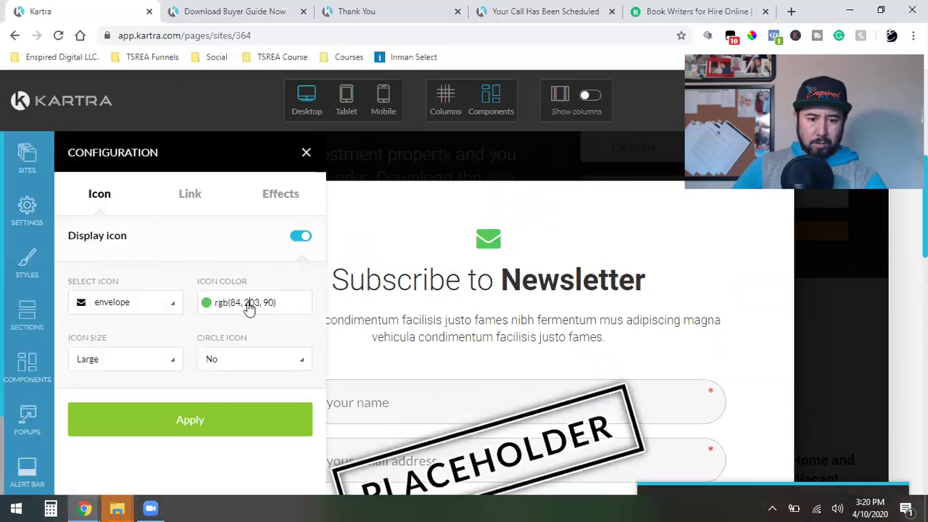
Step: Make the popup form's envelope icon navy, rgb(13,31,73)
click(249, 308)
triple_click(234, 443)
text(rgb(13, 31, 73))
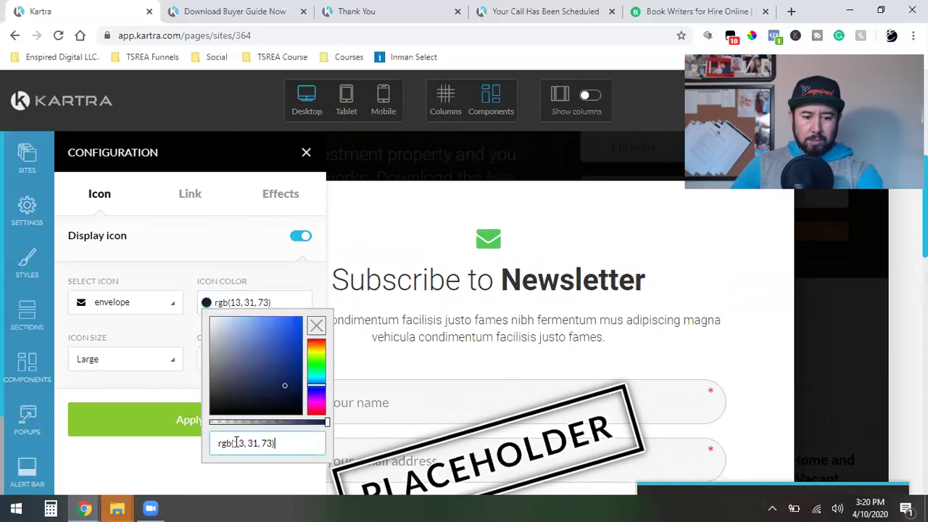
click(171, 428)
scroll(560, 411, down, 2)
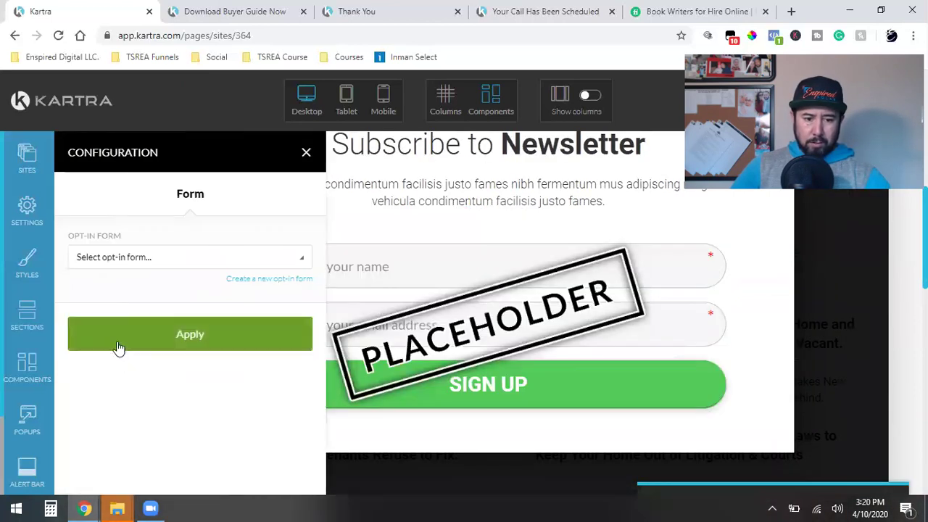
Step: Connect the popup form to the Buyer Guide opt-in form
click(156, 266)
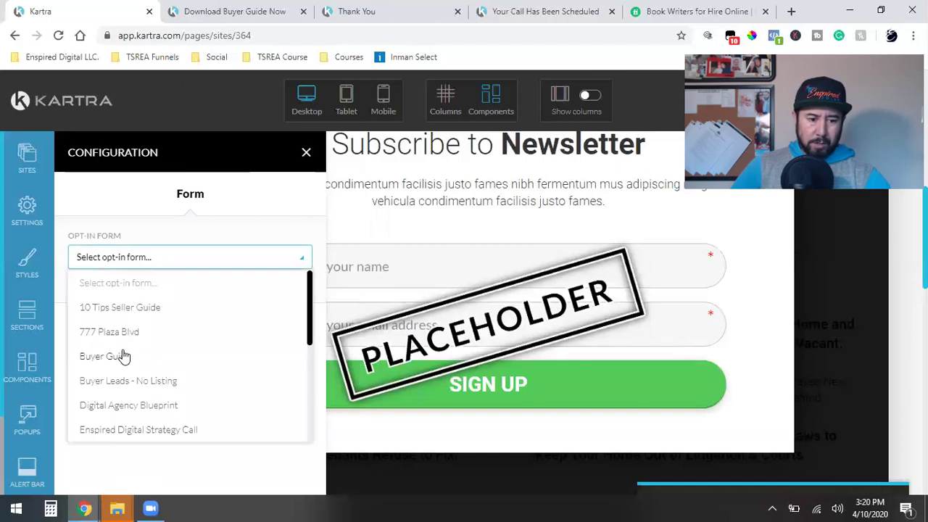
click(124, 356)
click(192, 337)
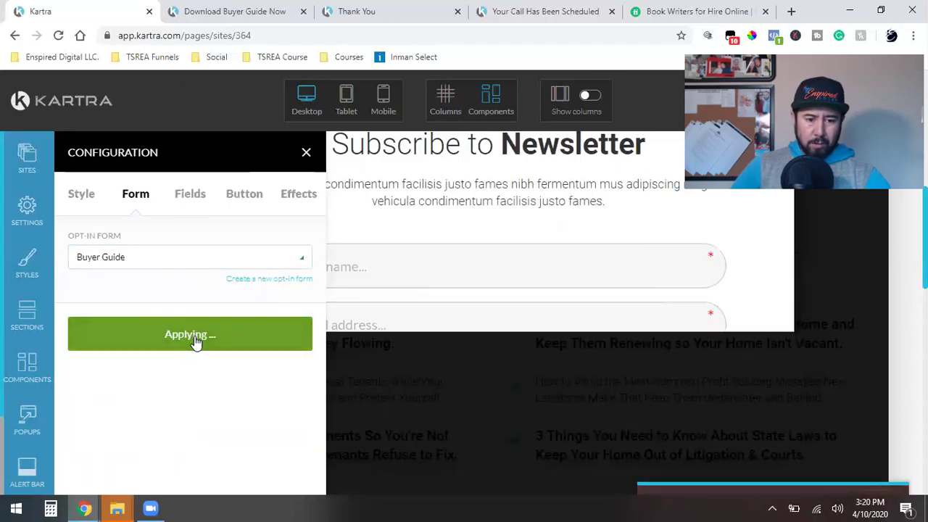
Step: Turn the green form button navy and relabel it 'Download Now!'
click(243, 195)
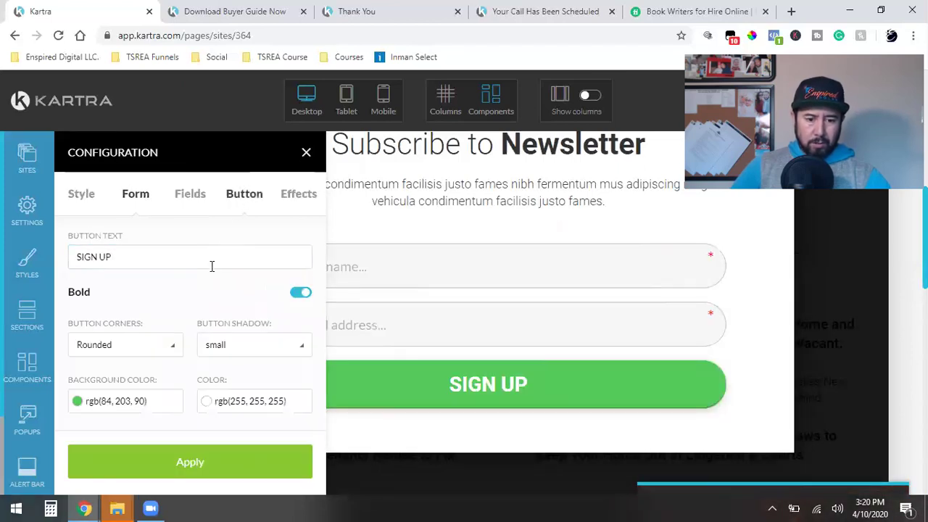
click(118, 400)
triple_click(130, 377)
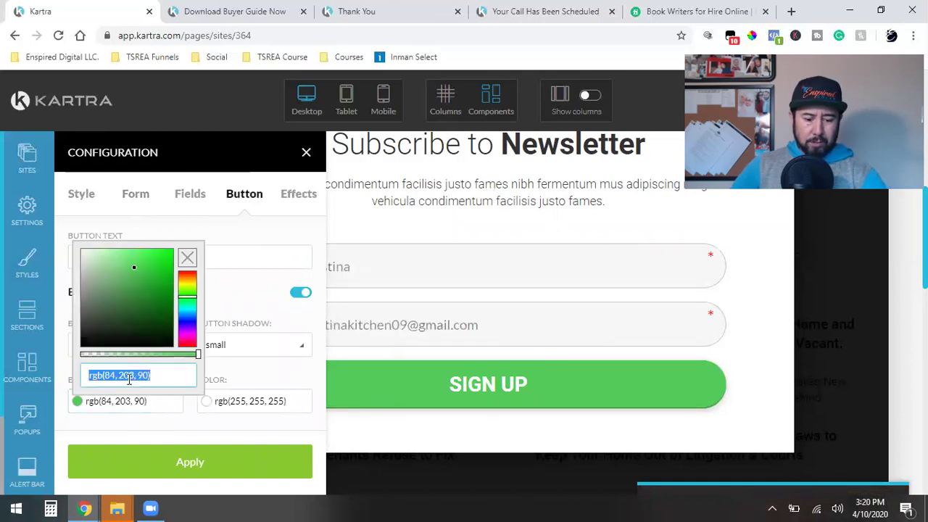
text(rgb(13, 31, 73))
click(162, 473)
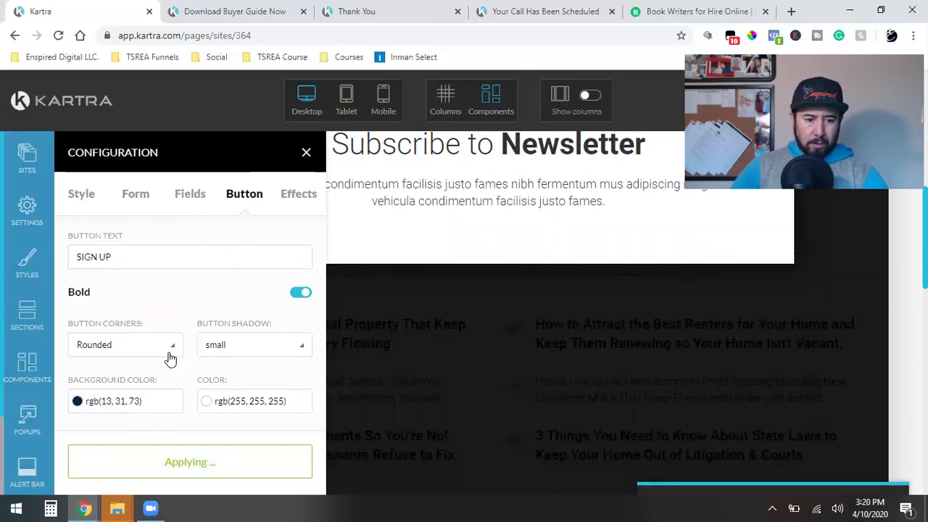
triple_click(115, 260)
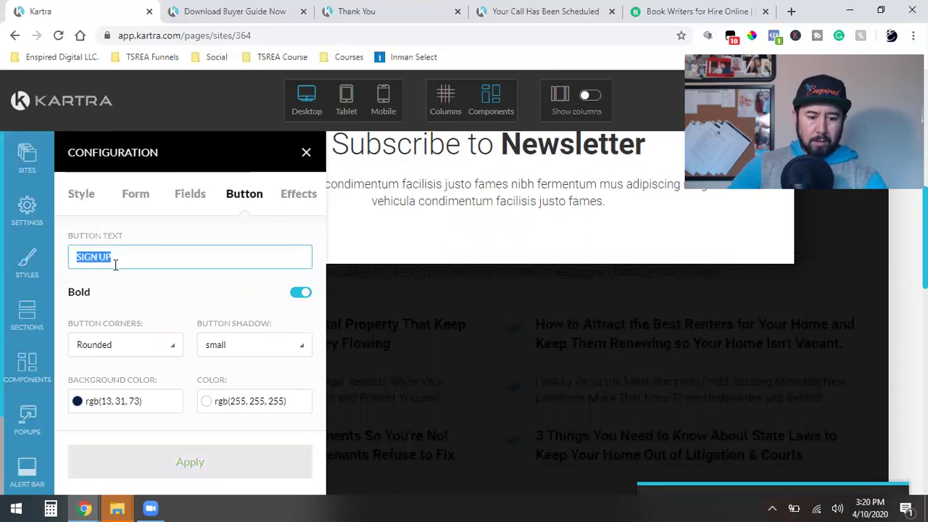
text(Download)
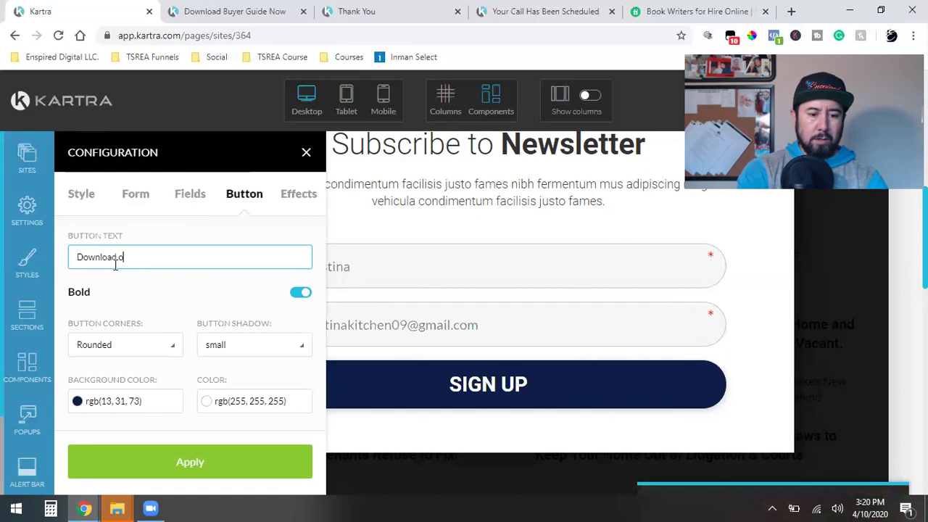
text( Now!)
click(161, 468)
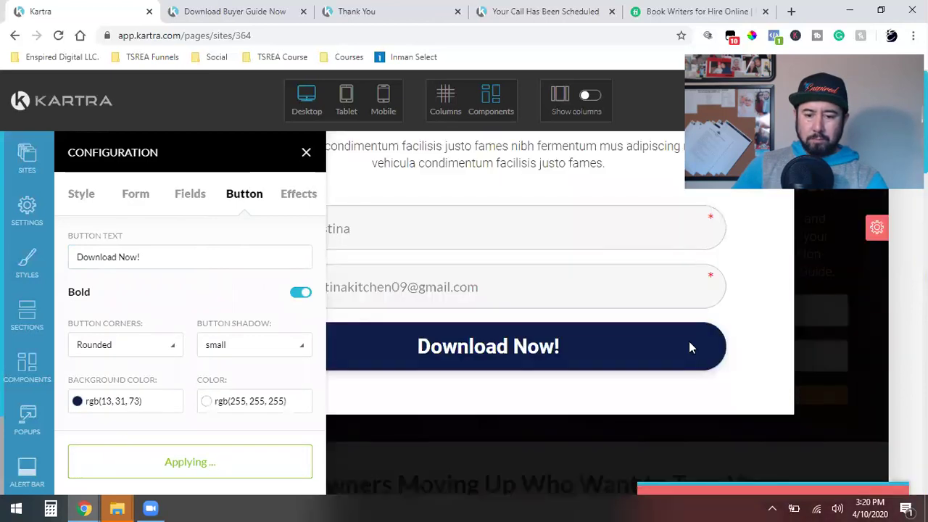
scroll(689, 348, down, 2)
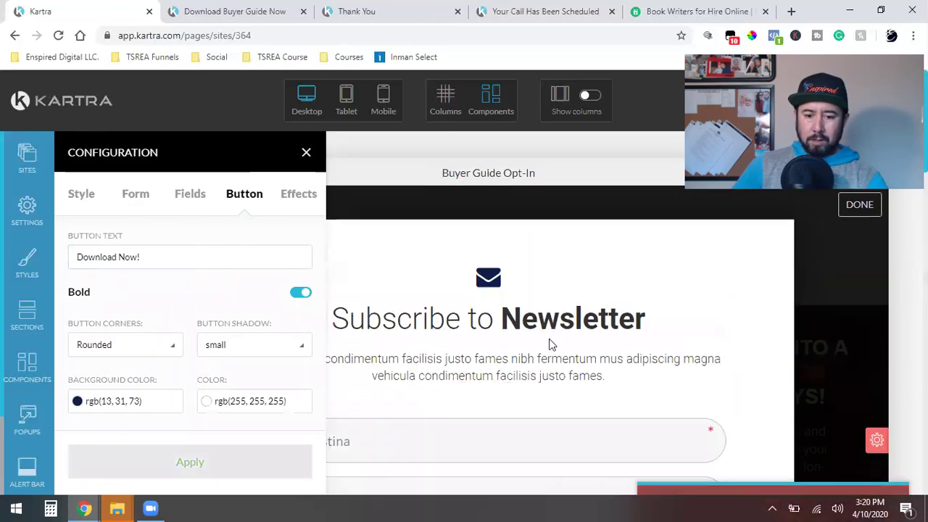
click(305, 152)
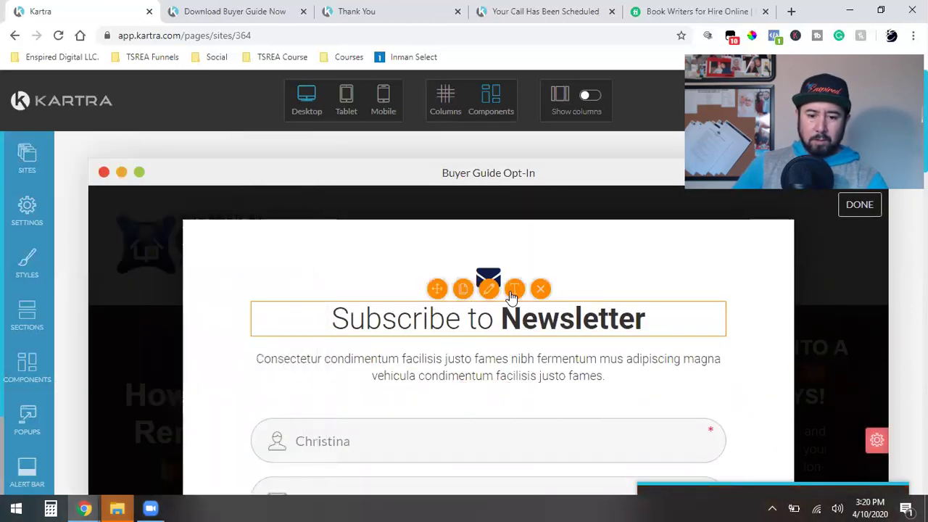
Step: Rewrite the popup heading 'Subscribe to Newsletter' as 'Download Buyer Guide', fixing typos
click(492, 308)
click(444, 322)
drag(494, 319, 314, 315)
text(Downlod)
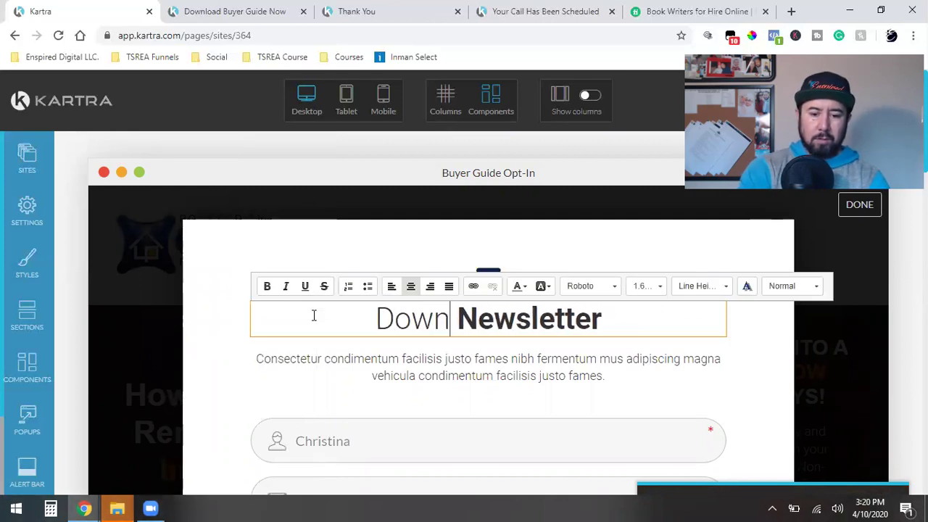
key(BackSpace)
text(ad)
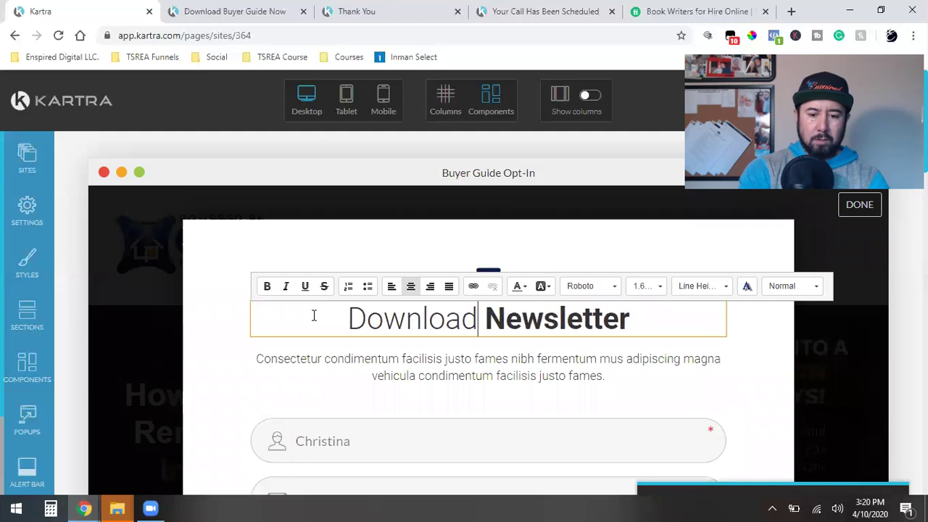
key(End)
key(BackSpace)
key(BackSpace)
key(BackSpace)
key(BackSpace)
key(BackSpace)
key(BackSpace)
key(BackSpace)
key(BackSpace)
key(BackSpace)
key(BackSpace)
text(Buyer Guide Now)
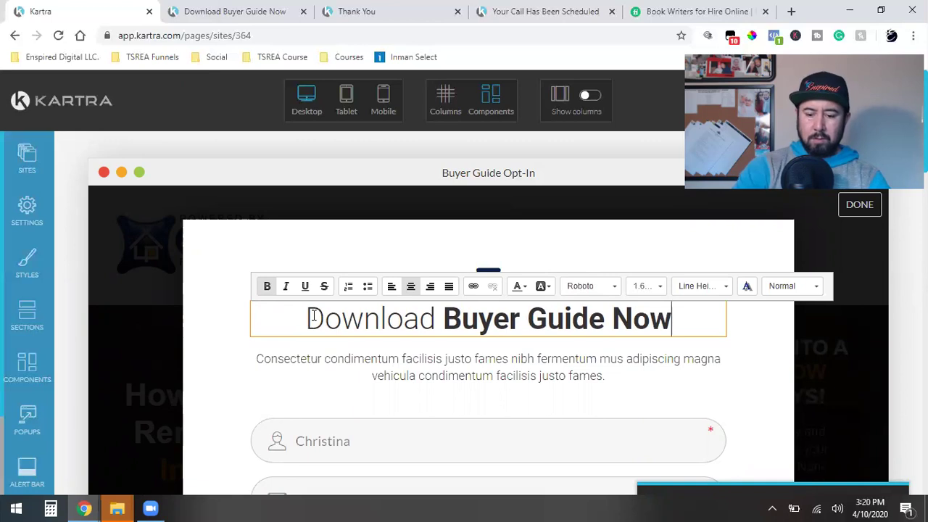
key(BackSpace)
key(BackSpace)
key(BackSpace)
key(BackSpace)
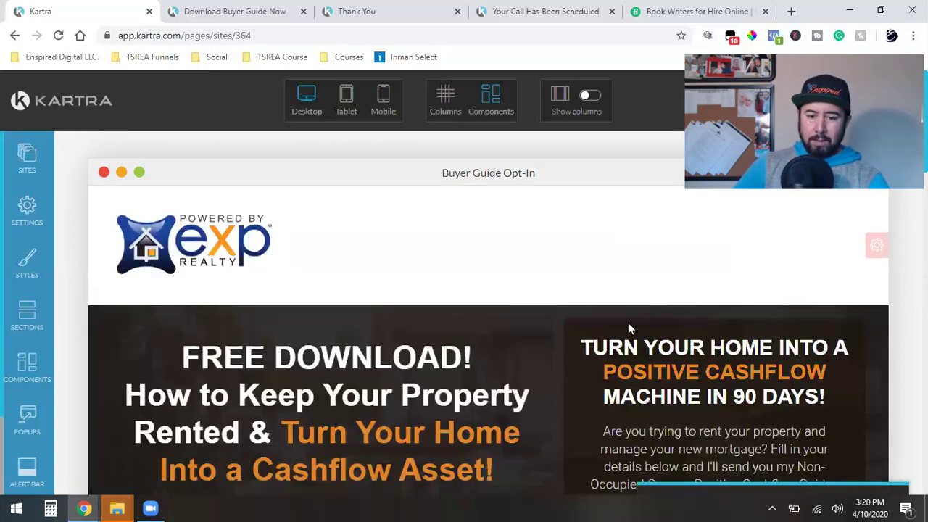
scroll(628, 322, down, 3)
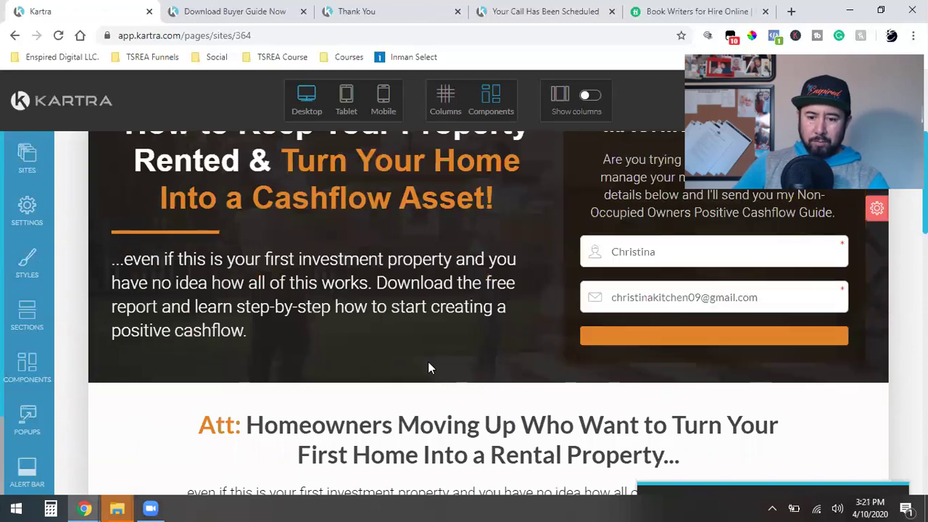
Step: Change the landing-page opt-in form button from orange to navy
scroll(775, 335, up, 1)
scroll(689, 275, up, 4)
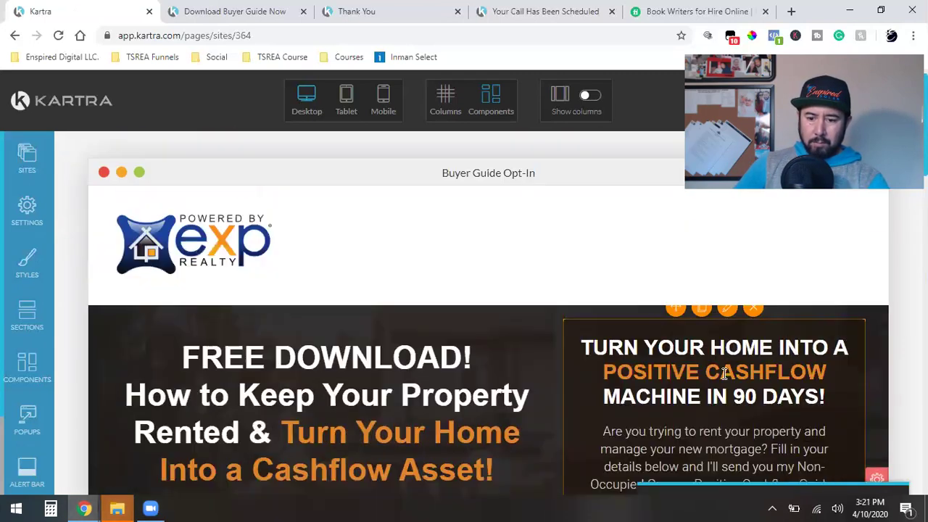
scroll(700, 300, down, 4)
click(714, 210)
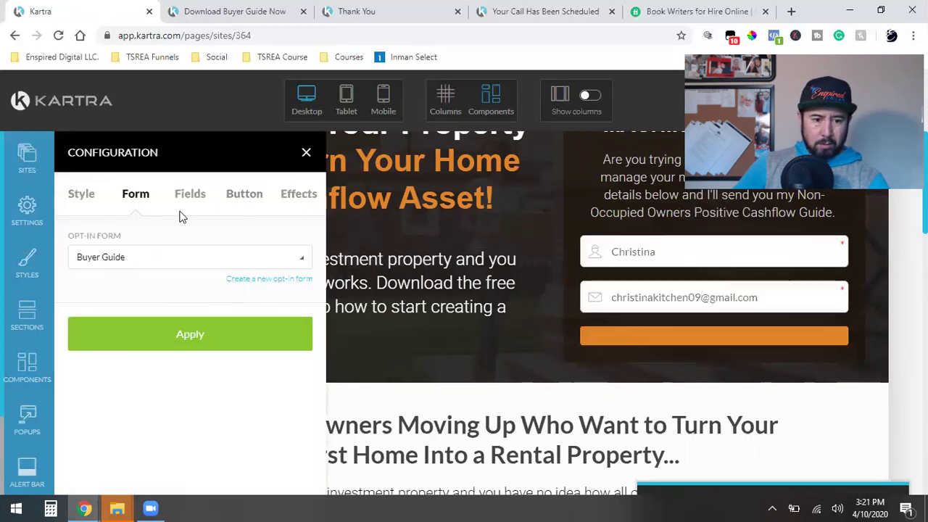
click(196, 197)
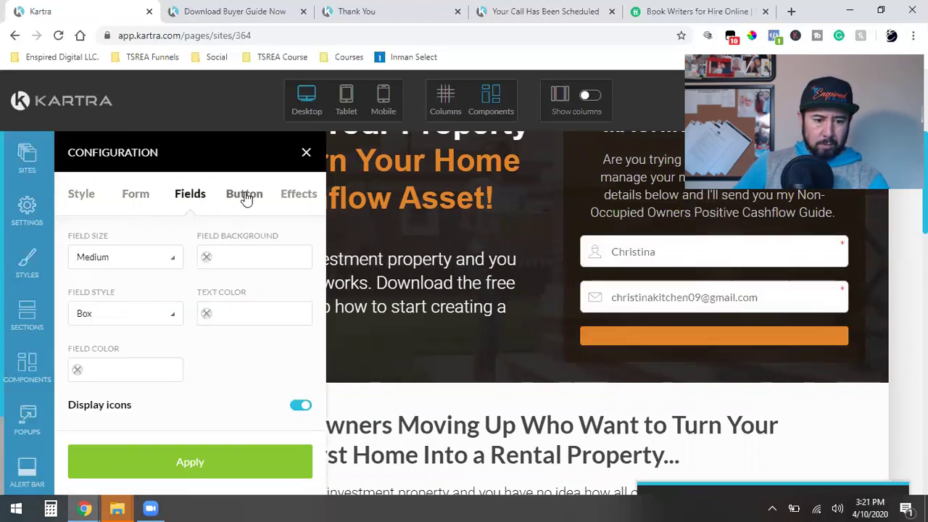
click(244, 196)
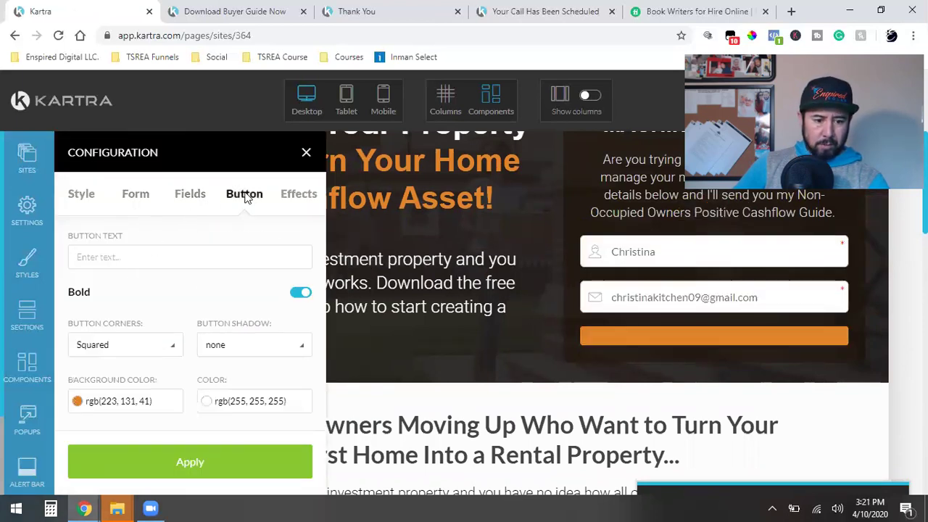
click(99, 403)
triple_click(108, 375)
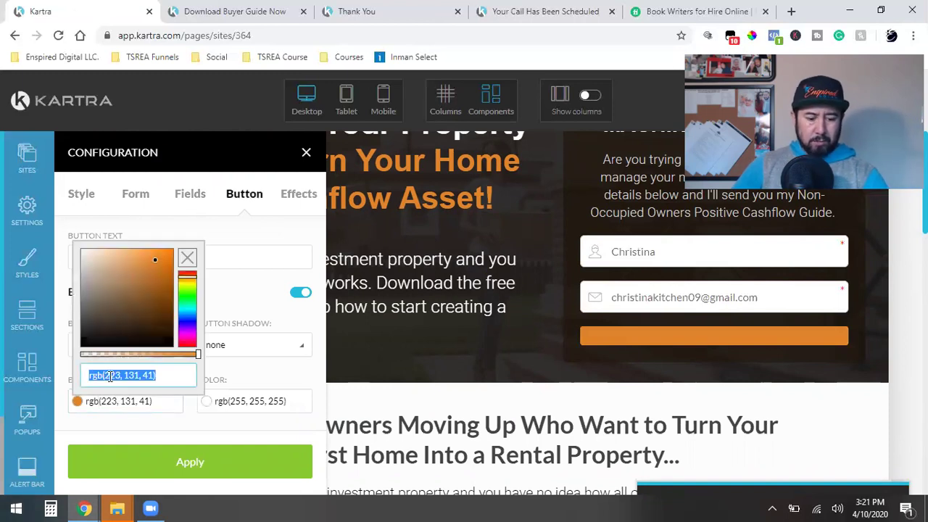
text(rgb(13, 31, 73))
click(140, 459)
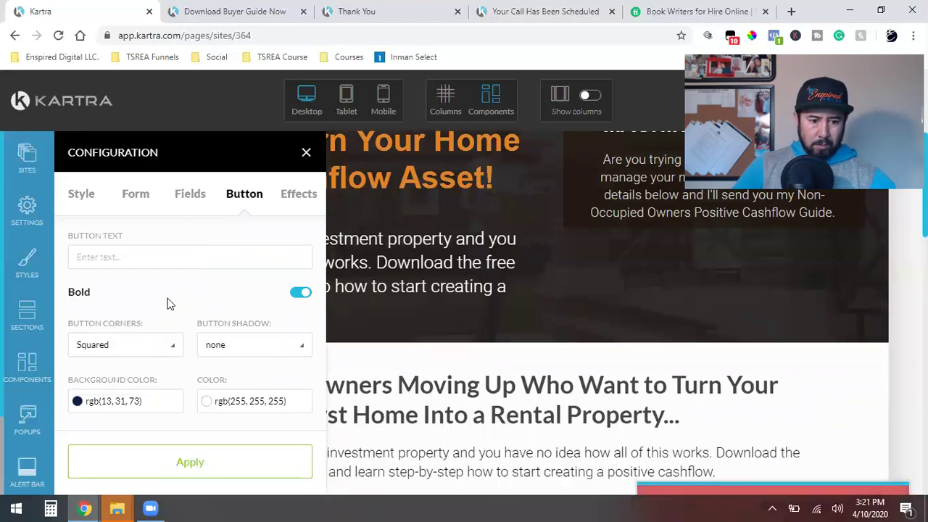
Step: Label the form button 'Download Now!' and give it a large shadow
click(145, 256)
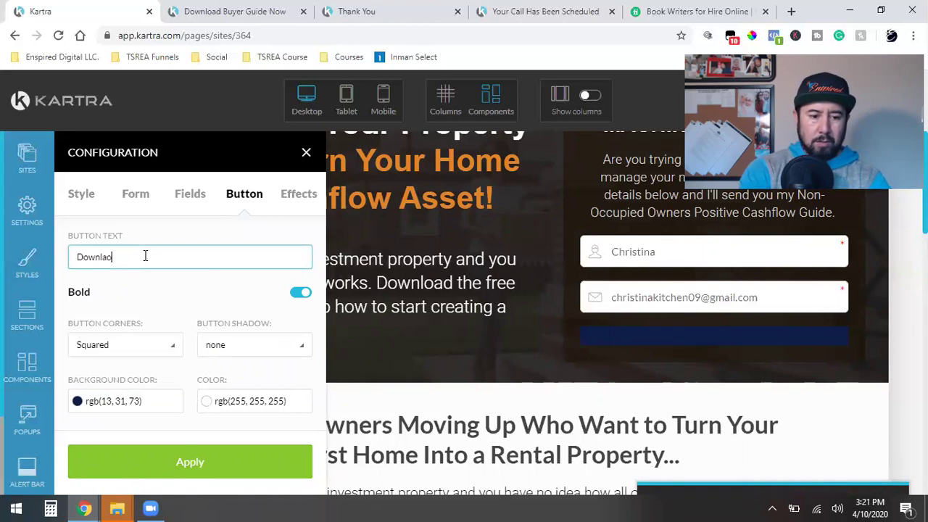
text(Download Now!)
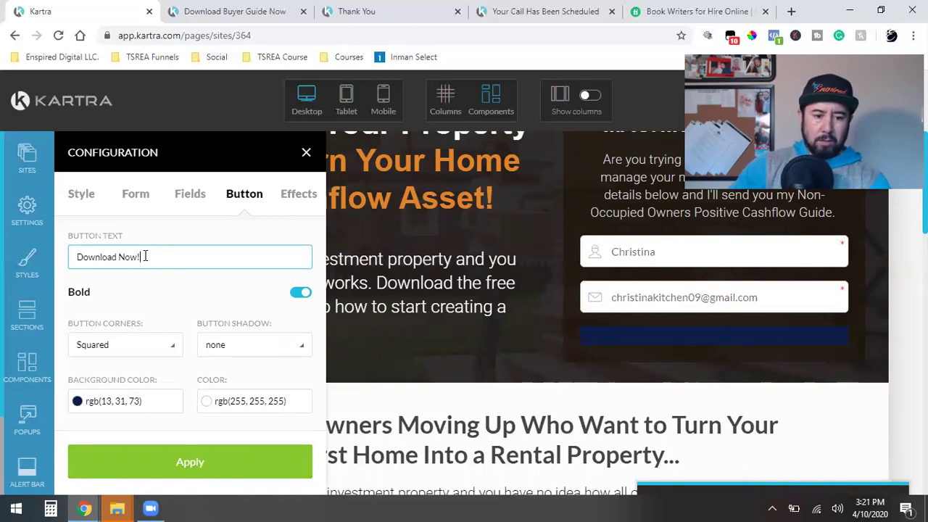
click(154, 451)
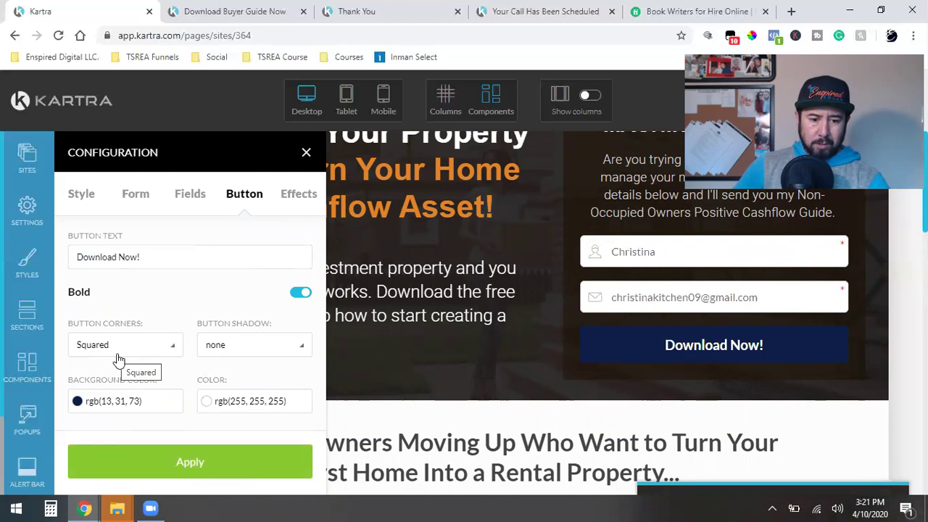
click(246, 346)
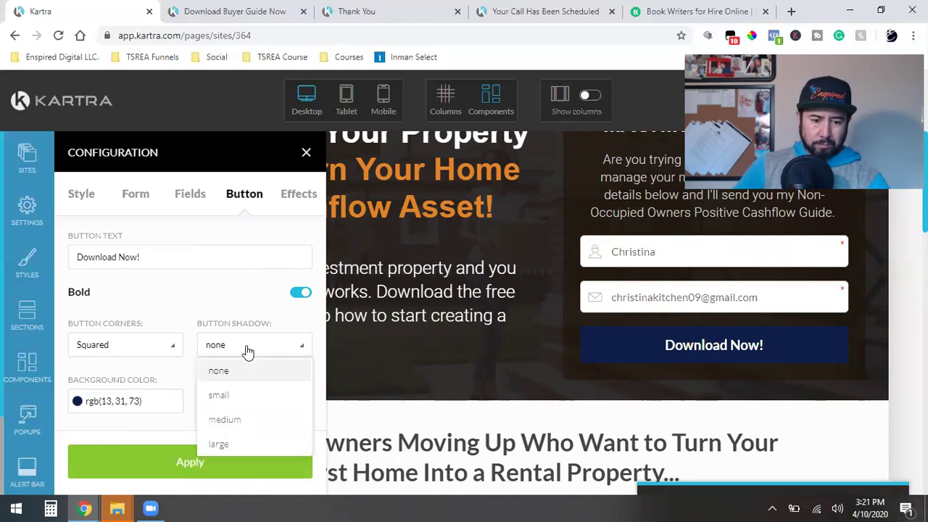
click(222, 445)
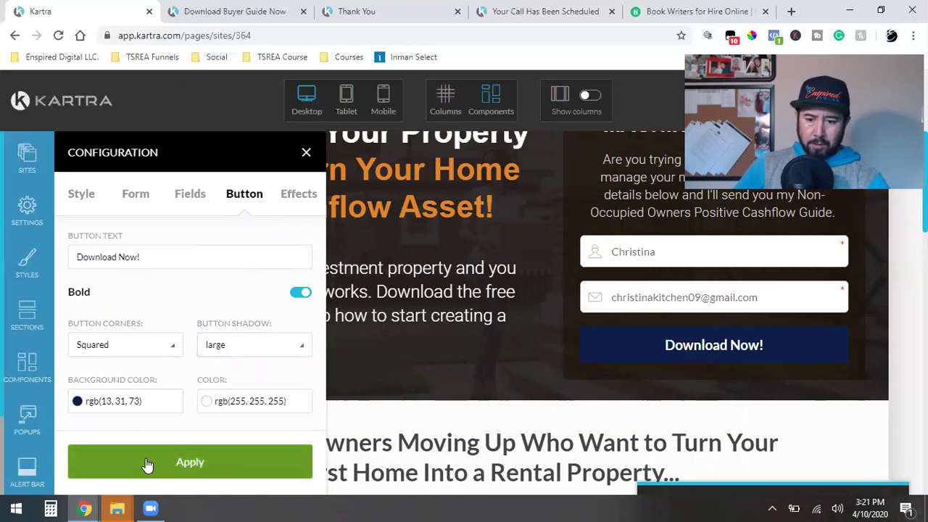
click(147, 465)
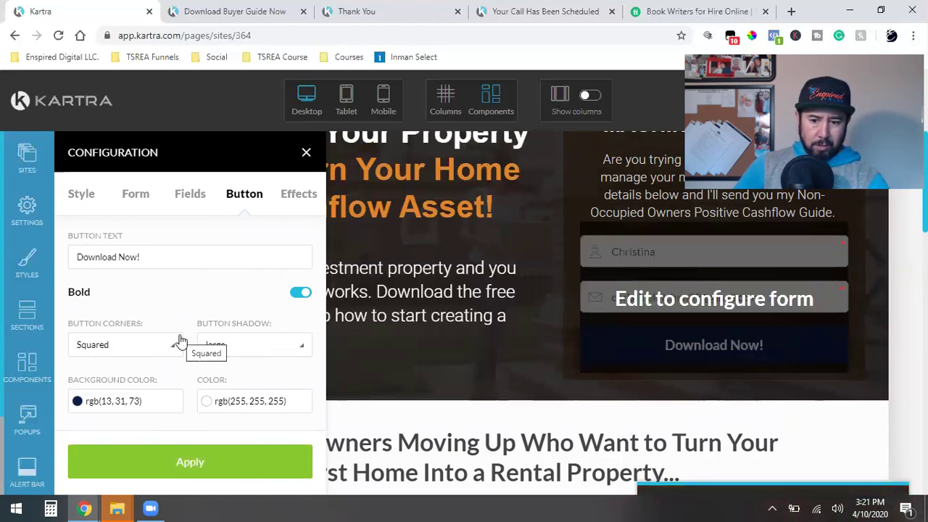
Step: Give the popup's Download Now! button a large shadow
click(306, 152)
scroll(457, 341, down, 5)
mouse_move(493, 367)
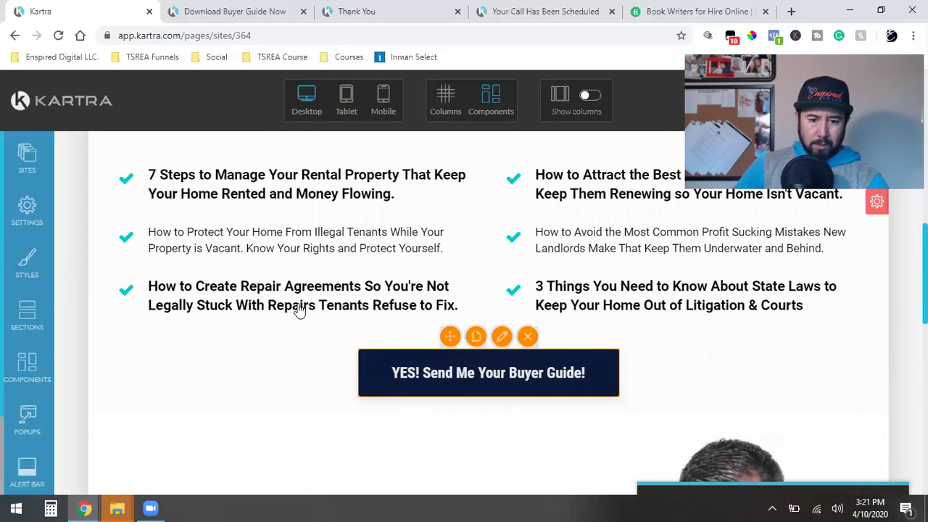
click(253, 261)
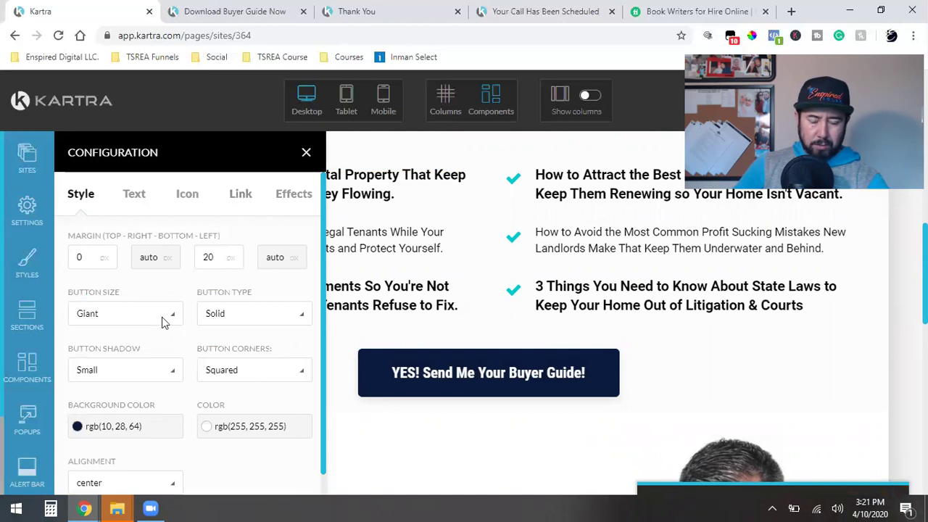
click(138, 197)
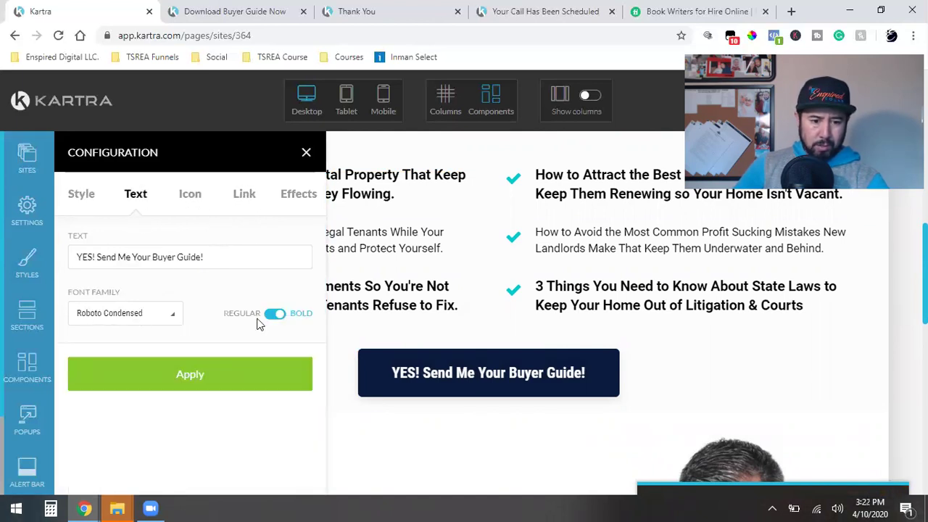
click(191, 203)
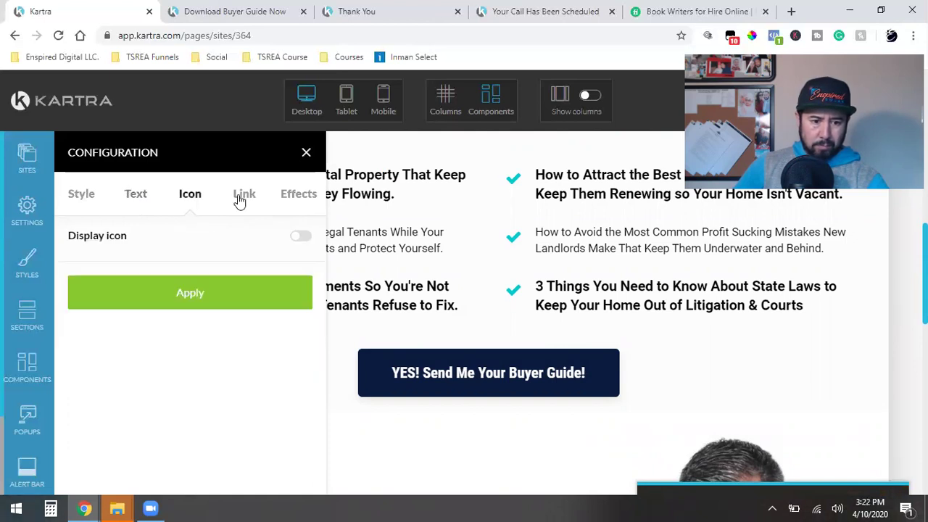
click(296, 201)
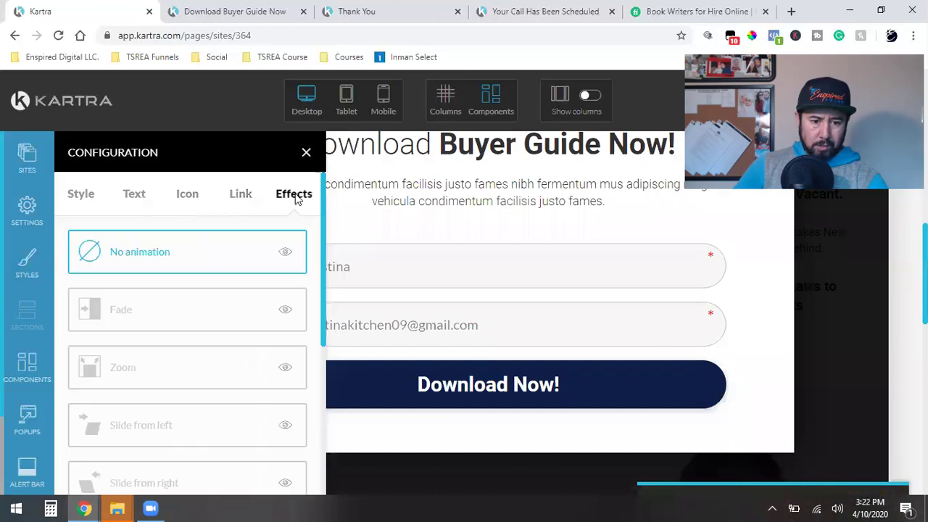
click(87, 198)
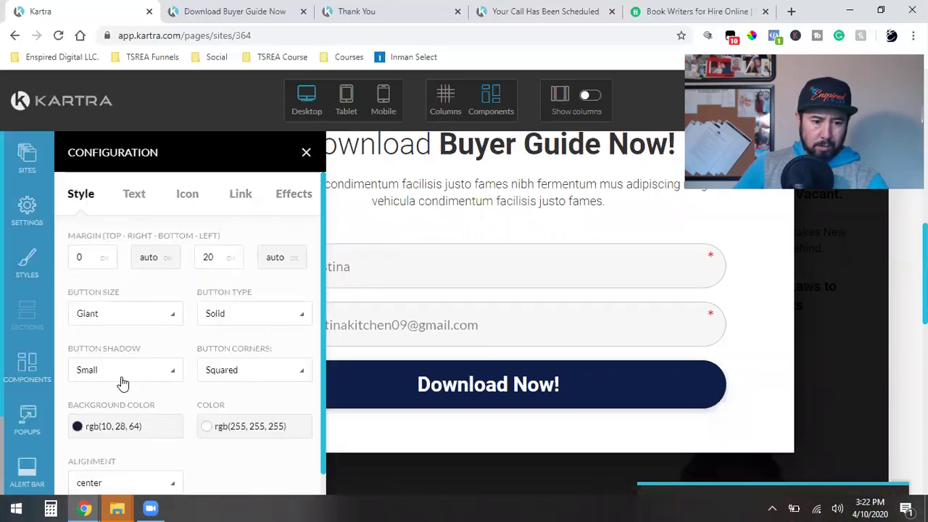
click(154, 371)
scroll(169, 323, down, 1)
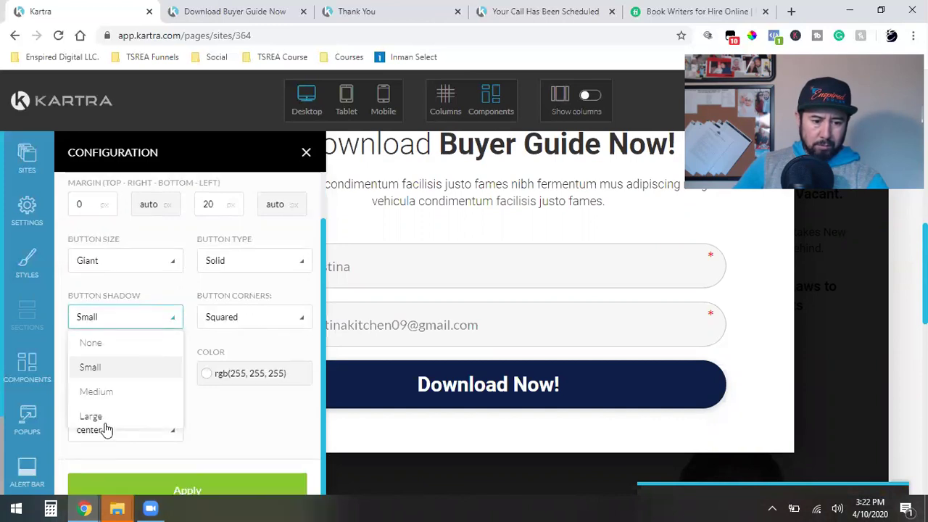
click(101, 419)
click(151, 489)
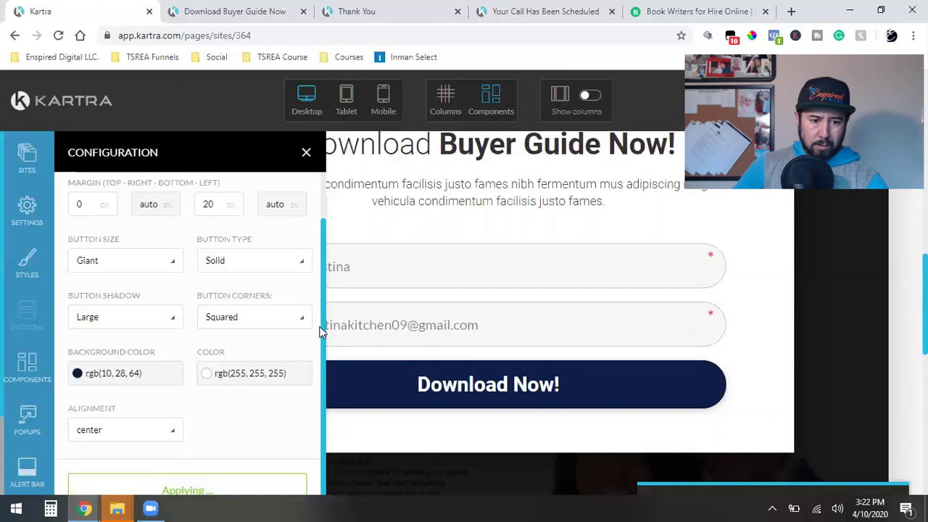
click(307, 154)
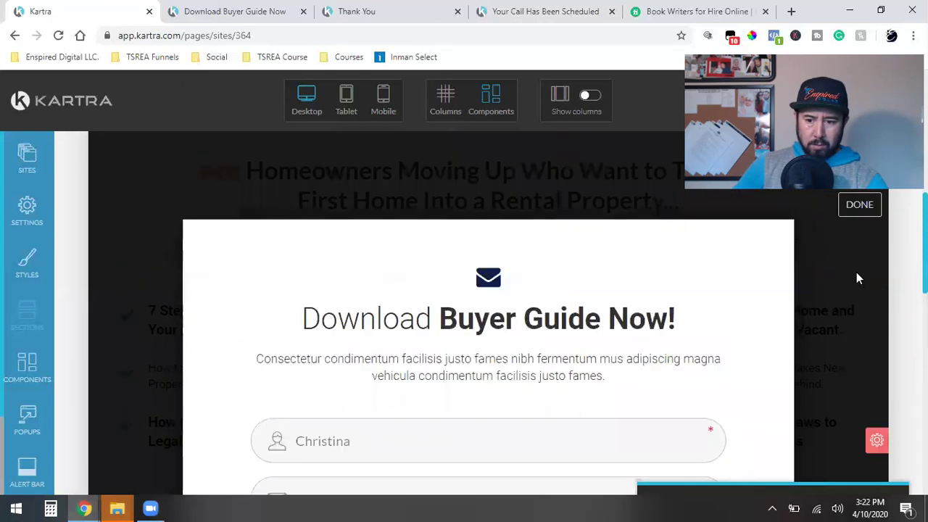
Step: Finish the popup edit and reapply the YES! Send Me Your Buyer Guide! button settings
click(860, 205)
scroll(533, 354, down, 5)
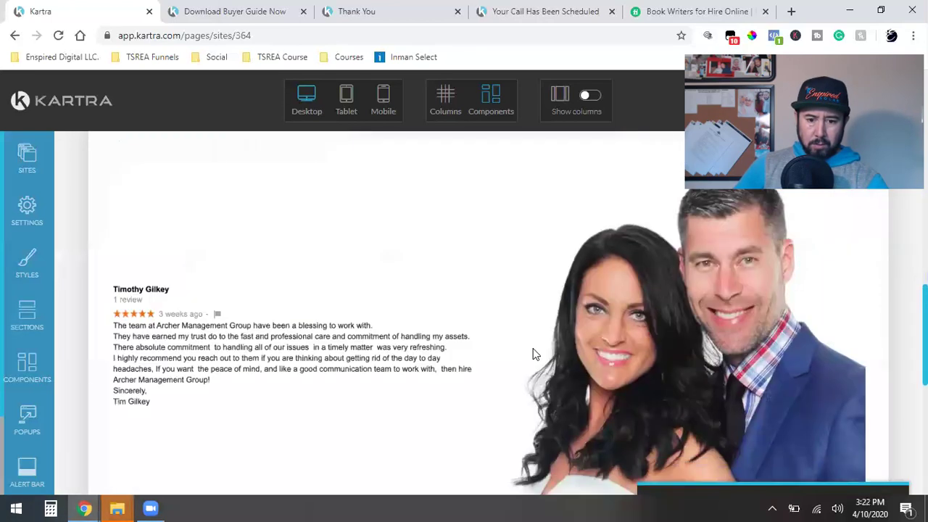
scroll(533, 353, up, 2)
mouse_move(467, 232)
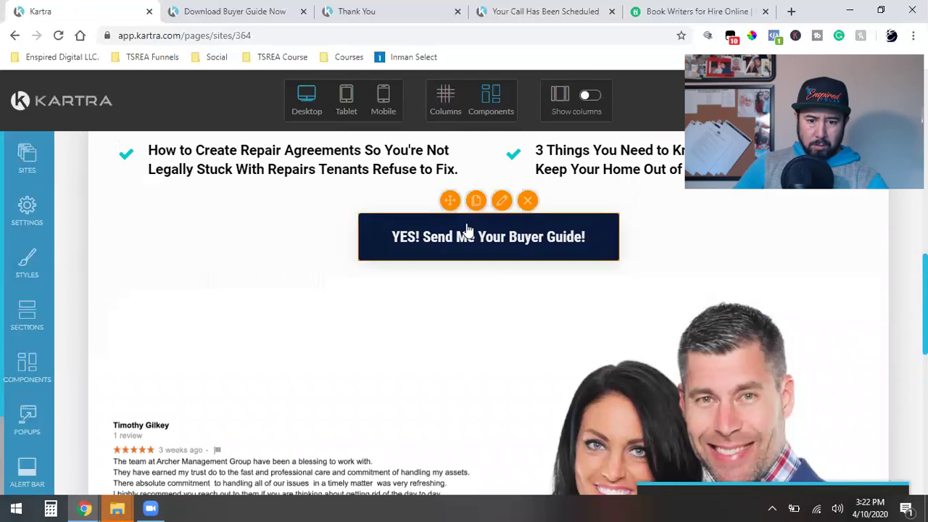
click(503, 203)
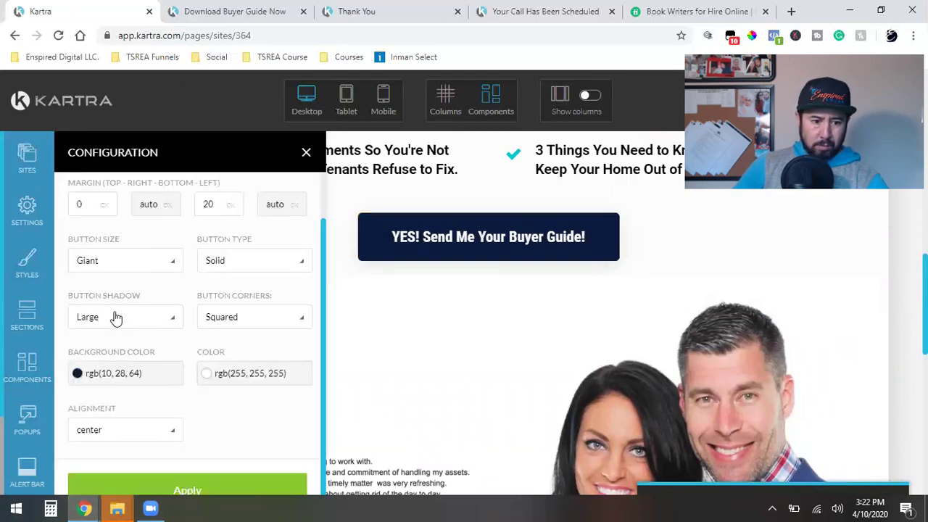
click(182, 489)
click(305, 152)
scroll(476, 290, down, 10)
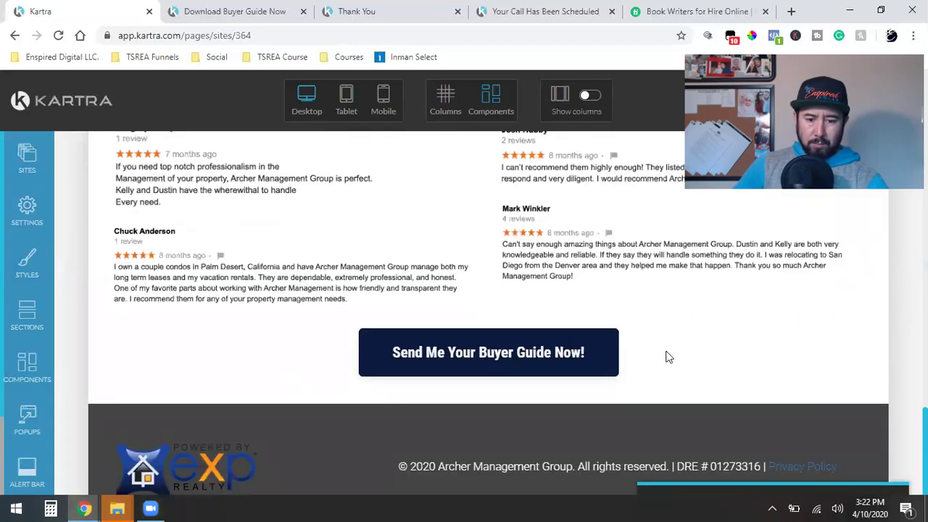
scroll(665, 356, up, 15)
scroll(668, 356, down, 3)
scroll(668, 356, up, 3)
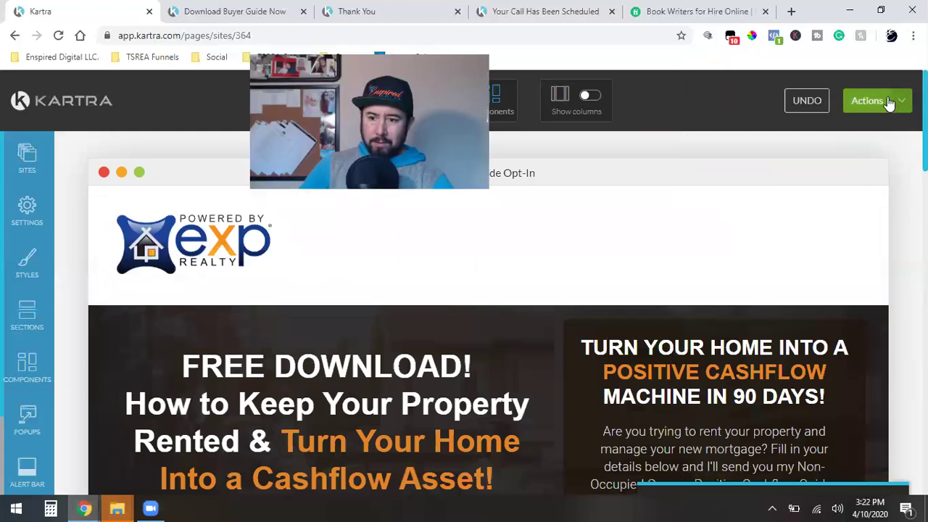
Step: Save progress on the Buyer Guide Opt-In page and publish it live
click(891, 100)
click(820, 165)
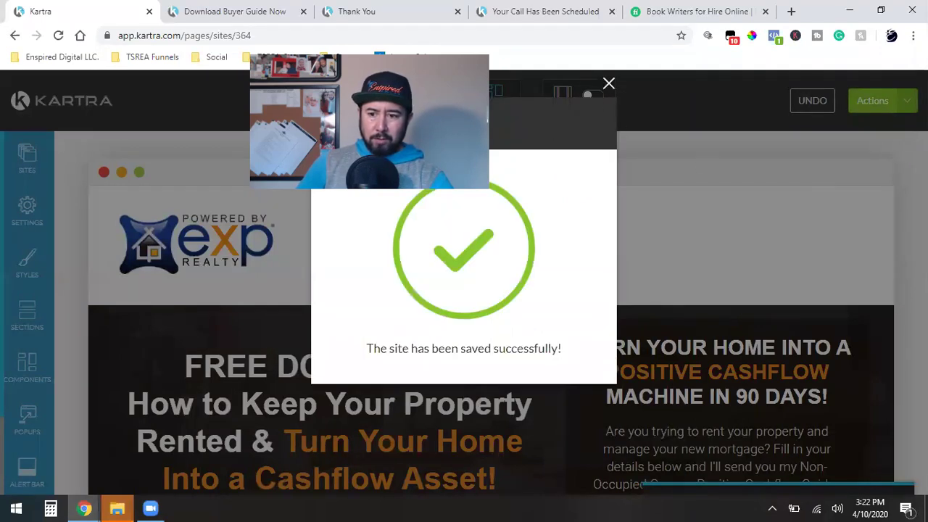
click(608, 86)
click(895, 103)
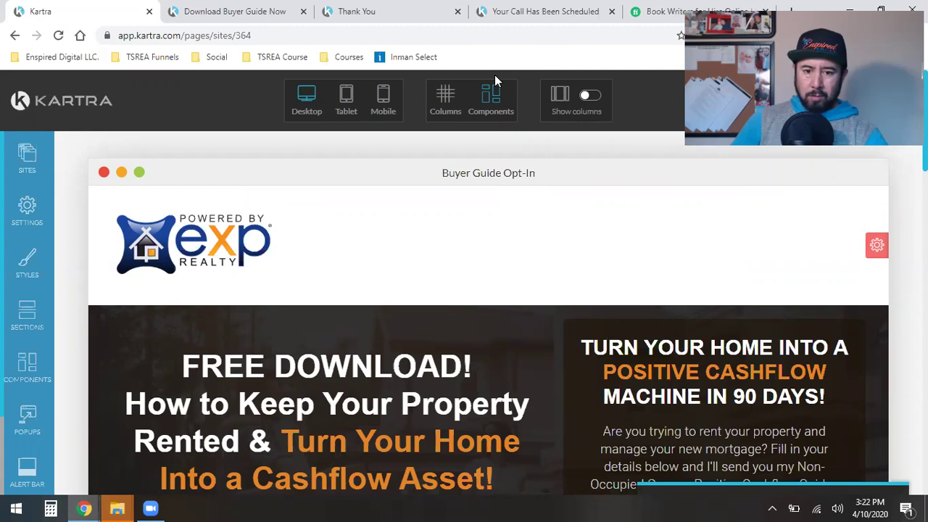
key(ctrl+s)
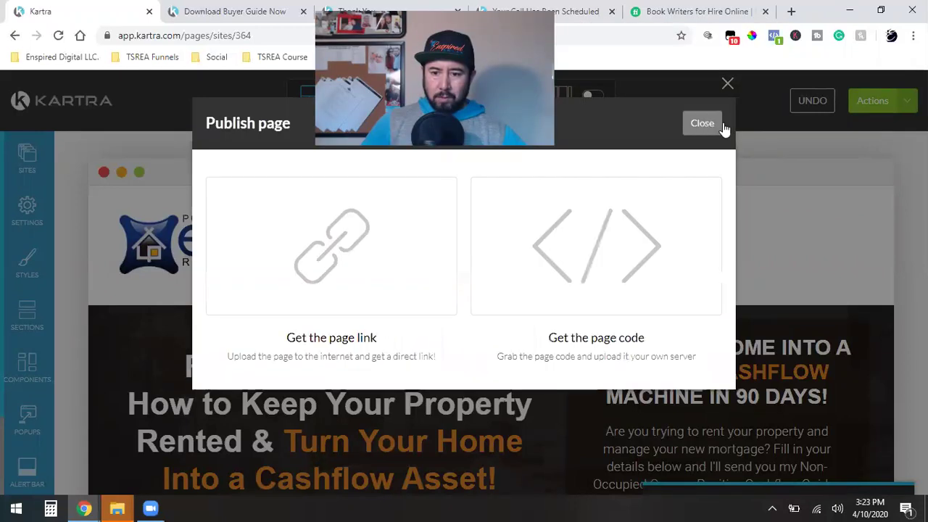
click(718, 127)
Step: Exit the page editor back to the Kartra dashboard
click(899, 101)
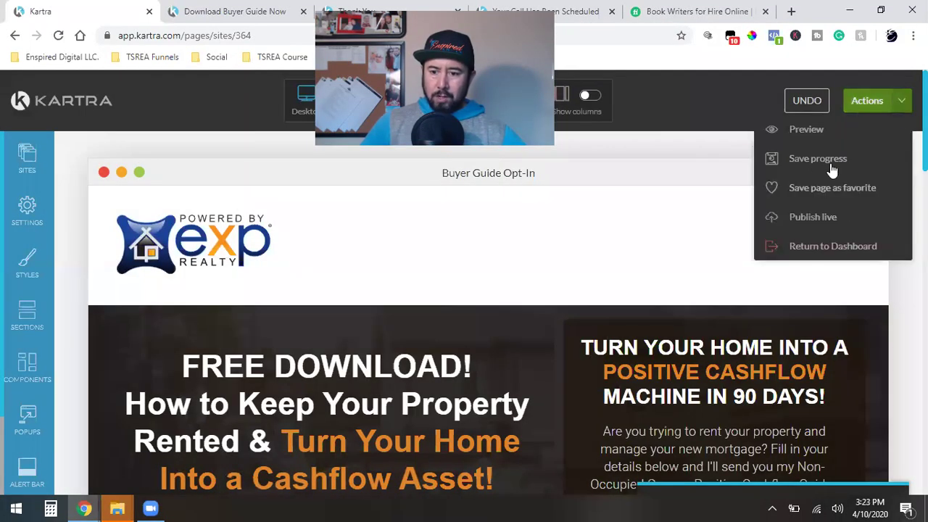
click(814, 248)
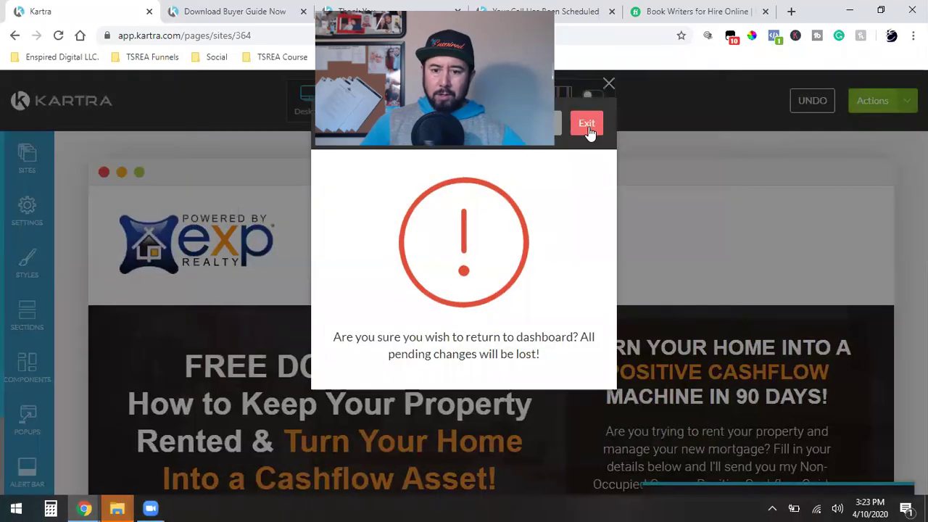
click(572, 123)
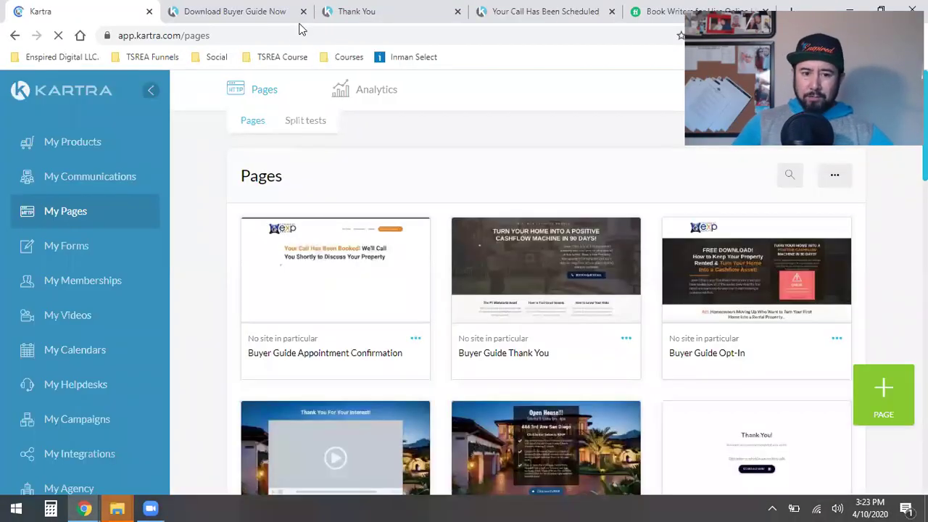
Step: Reload the live Download Buyer Guide Now page and test-submit its opt-in form
click(279, 8)
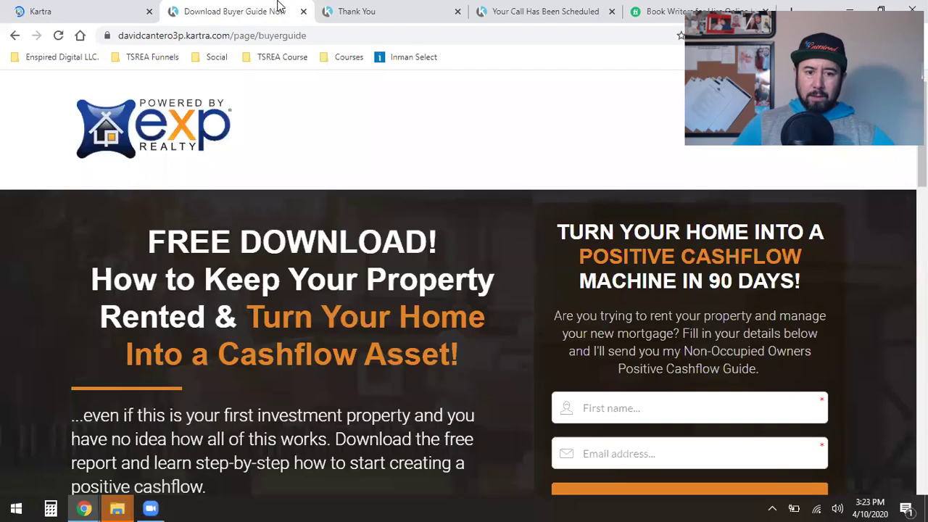
click(58, 36)
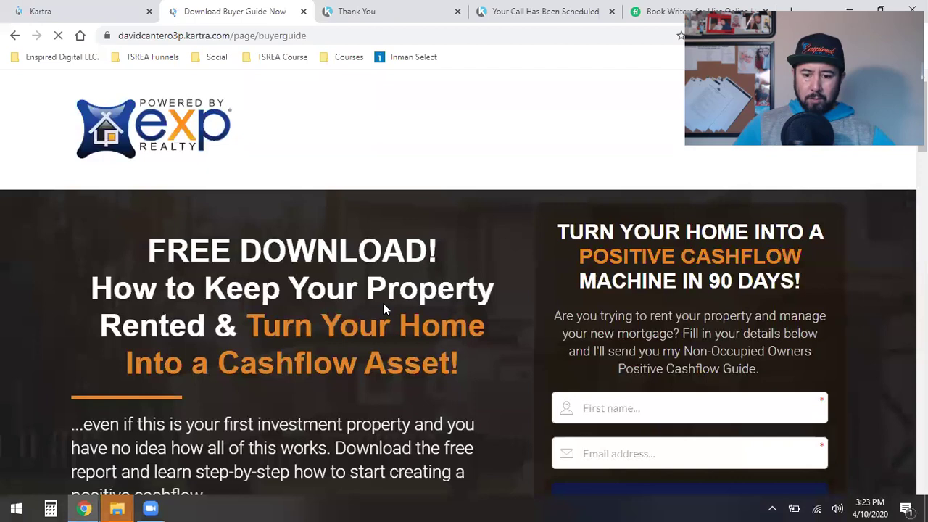
scroll(384, 310, down, 2)
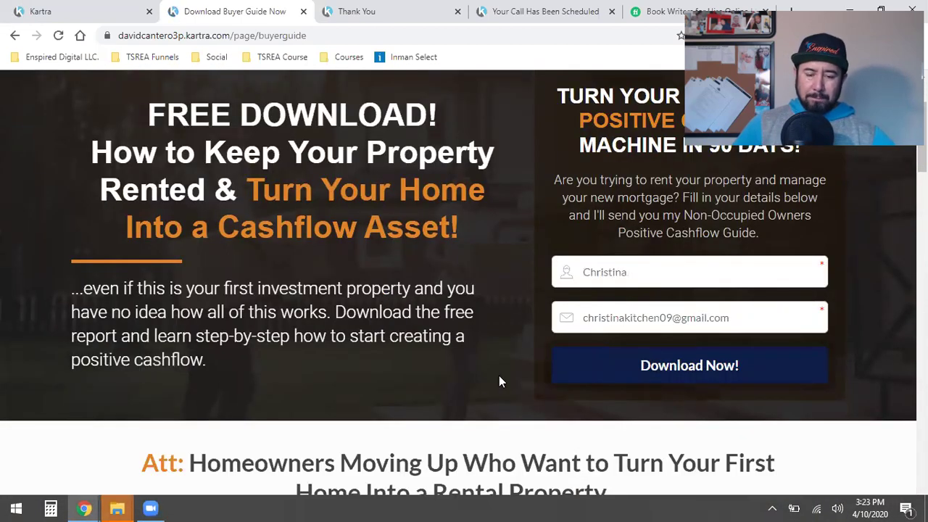
click(697, 368)
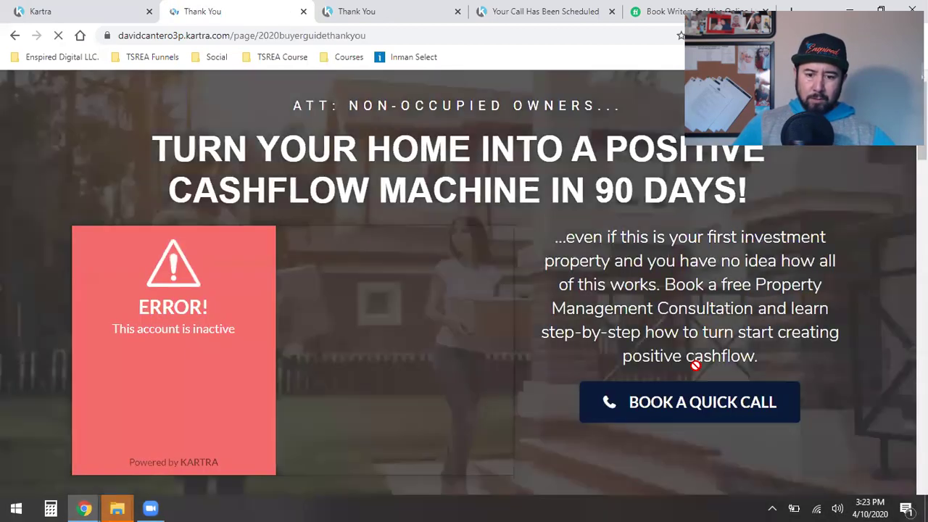
click(16, 36)
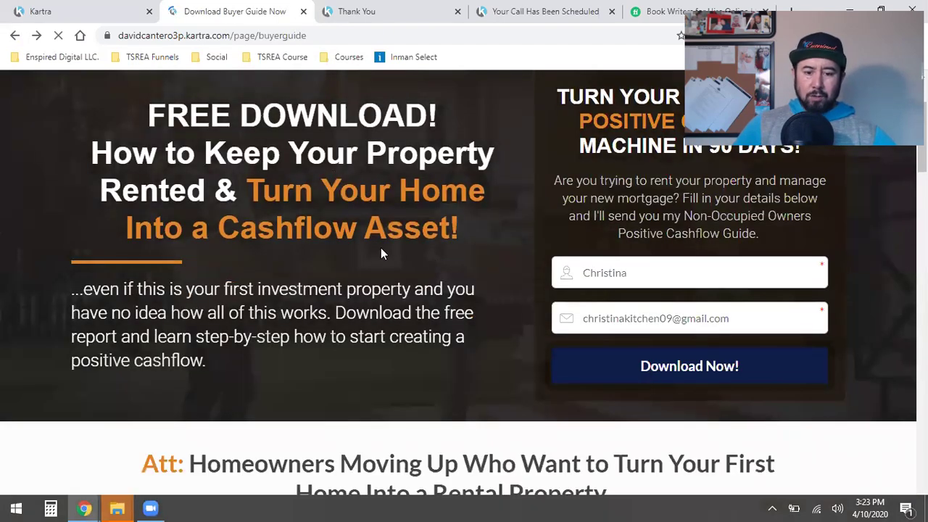
Step: Check that the top and bottom offer buttons each open the download form popup
scroll(382, 253, down, 8)
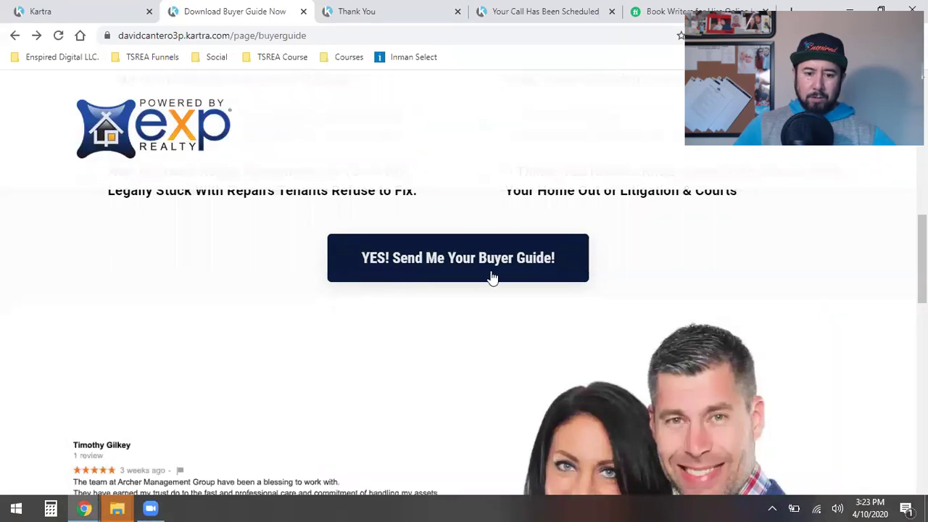
click(461, 268)
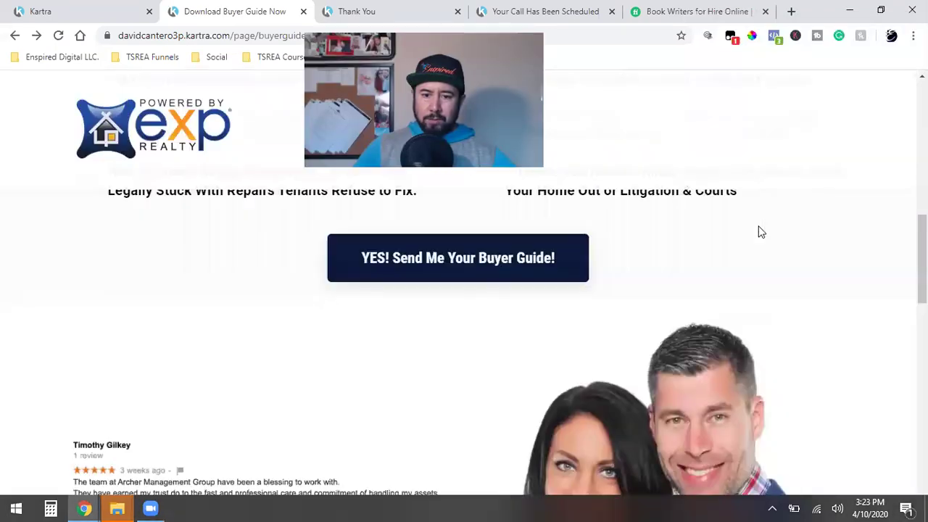
click(761, 232)
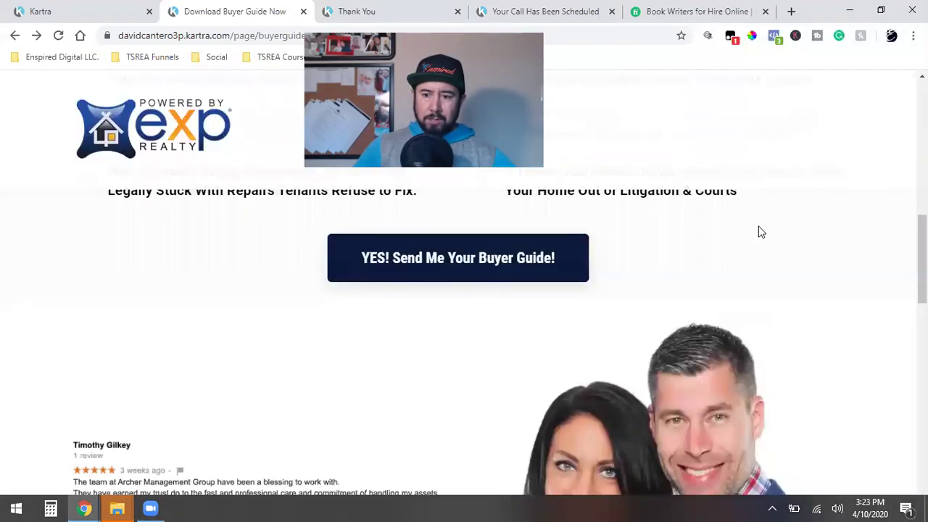
scroll(700, 281, down, 8)
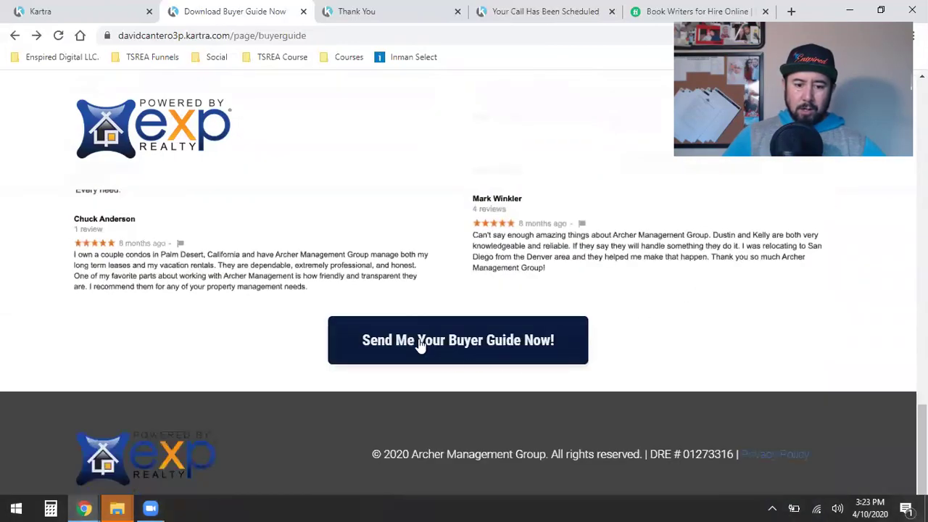
click(421, 344)
click(869, 256)
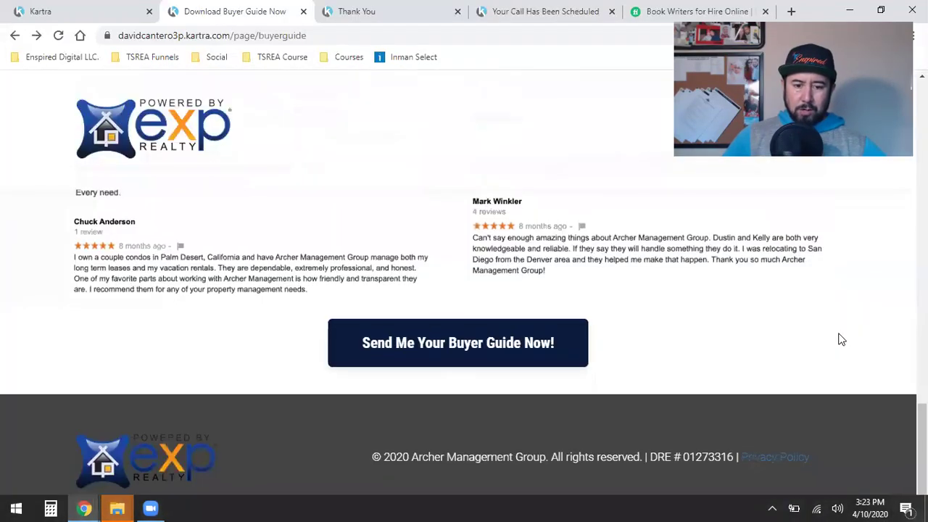
Step: Review the live opt-in page once more, then bring up the thank-you page
scroll(839, 338, up, 10)
scroll(796, 354, down, 8)
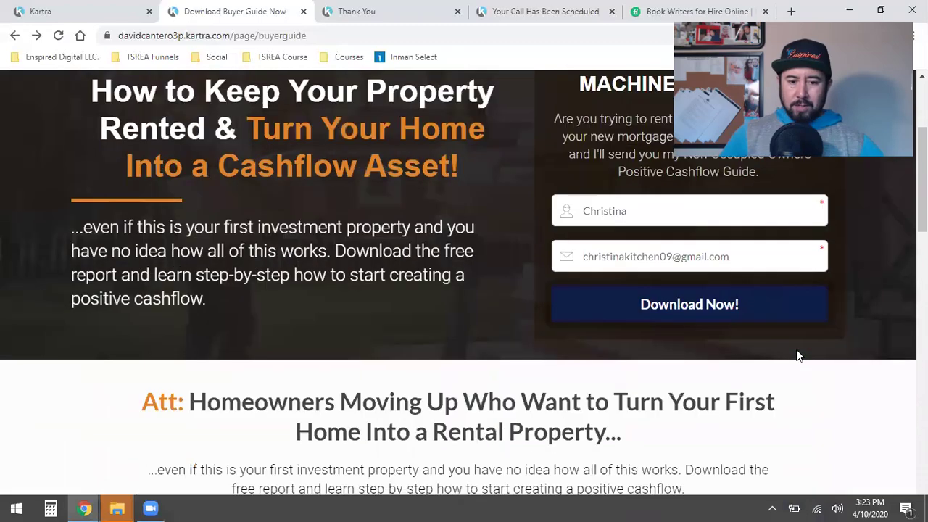
scroll(791, 359, up, 5)
scroll(772, 370, up, 3)
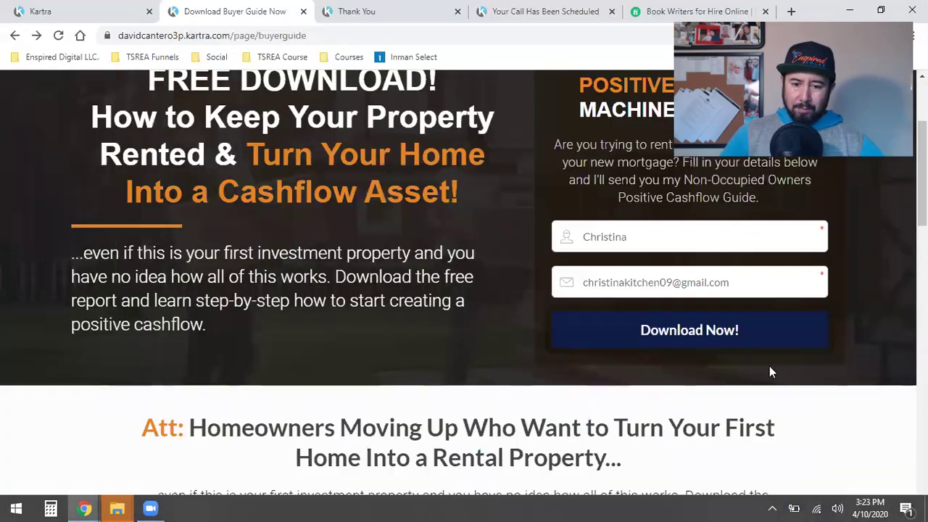
scroll(773, 370, down, 3)
scroll(772, 369, up, 4)
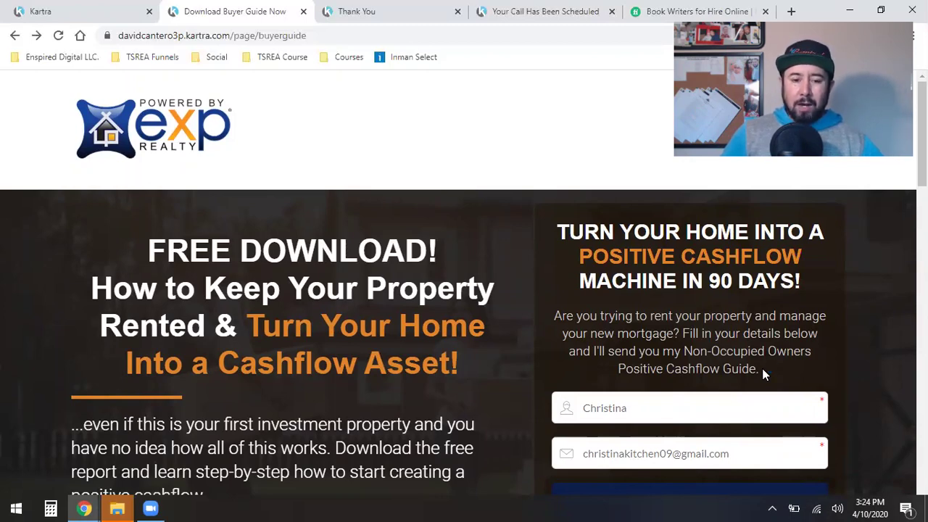
scroll(763, 368, down, 15)
scroll(762, 369, up, 20)
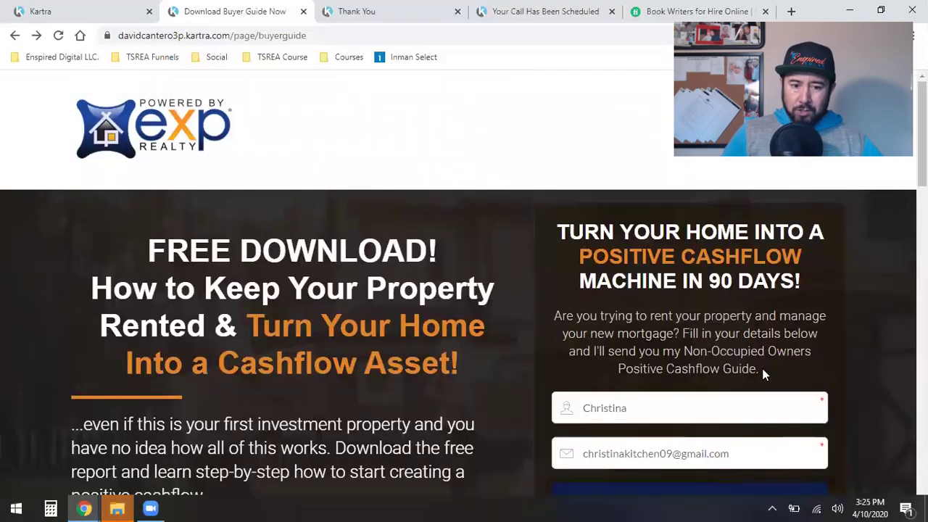
scroll(762, 368, down, 4)
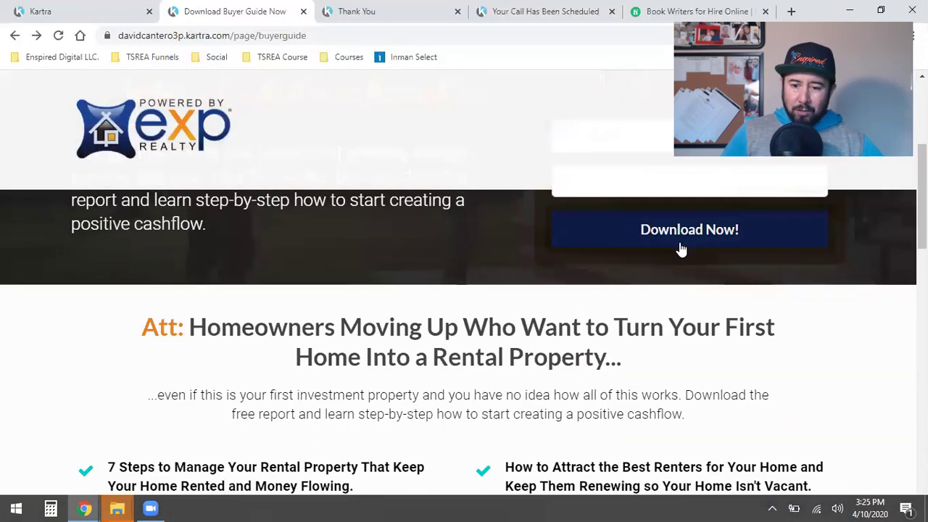
scroll(682, 249, up, 2)
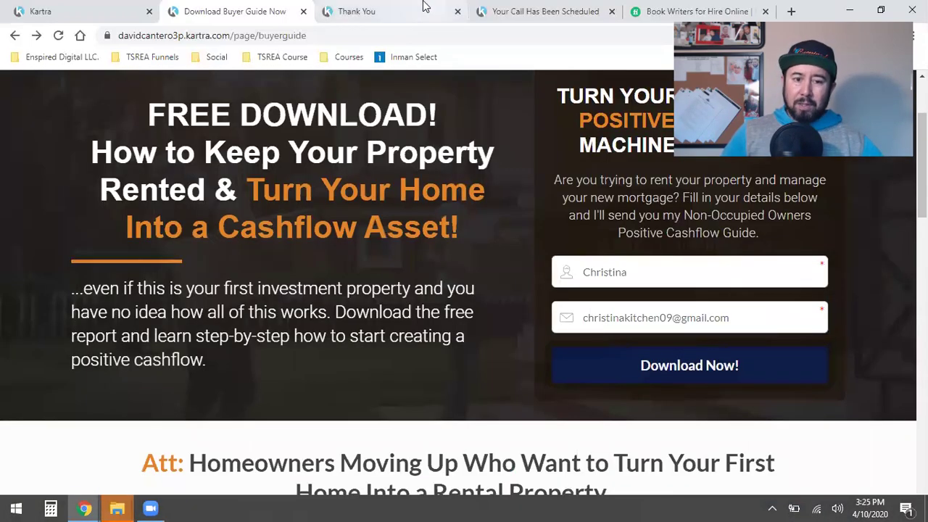
click(425, 11)
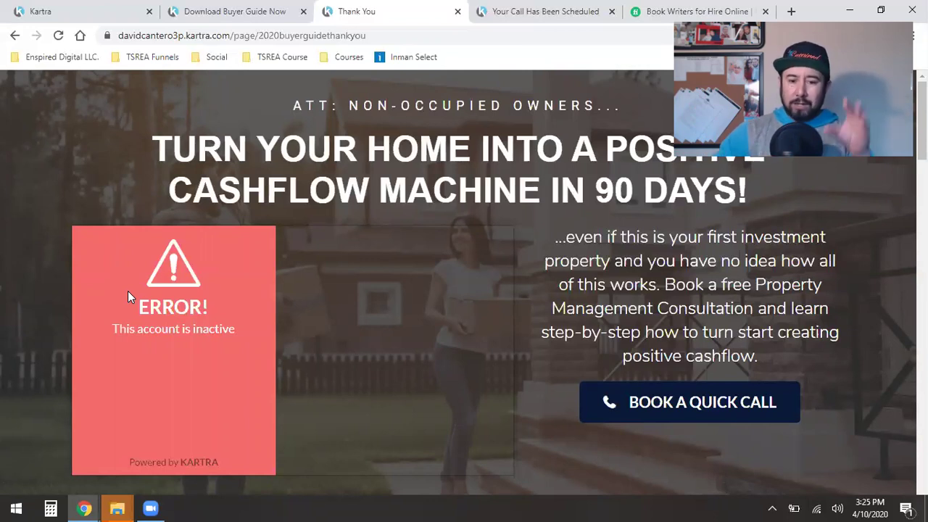
Step: Scroll through the thank-you page's sections and open the quick call booking calendar
scroll(127, 291, down, 4)
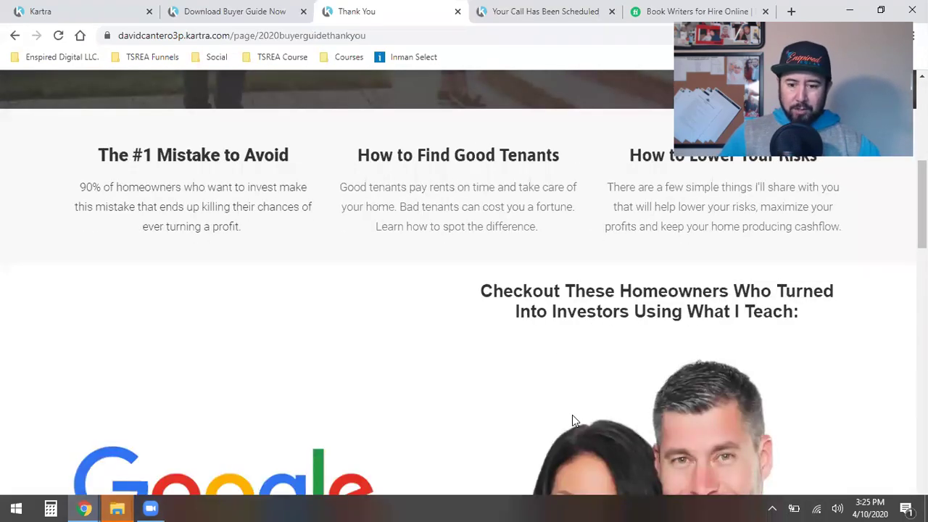
scroll(572, 415, down, 4)
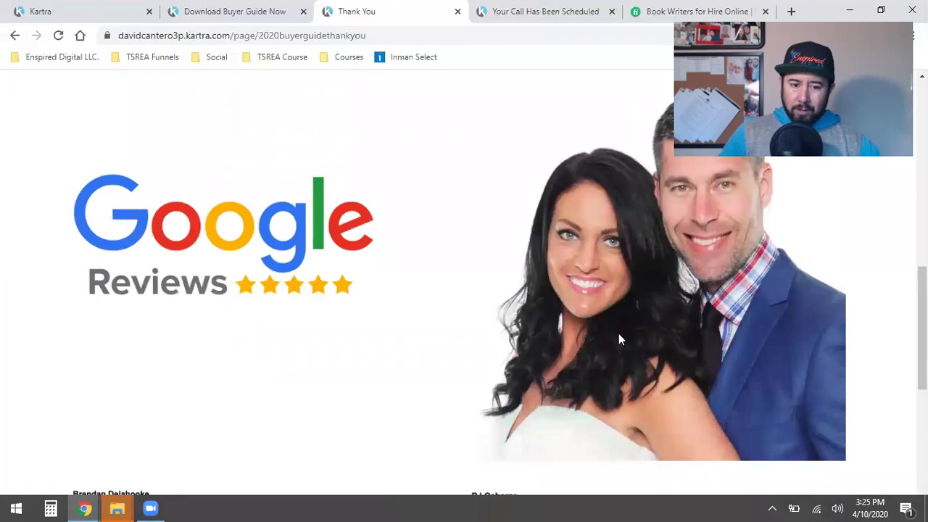
scroll(620, 333, down, 6)
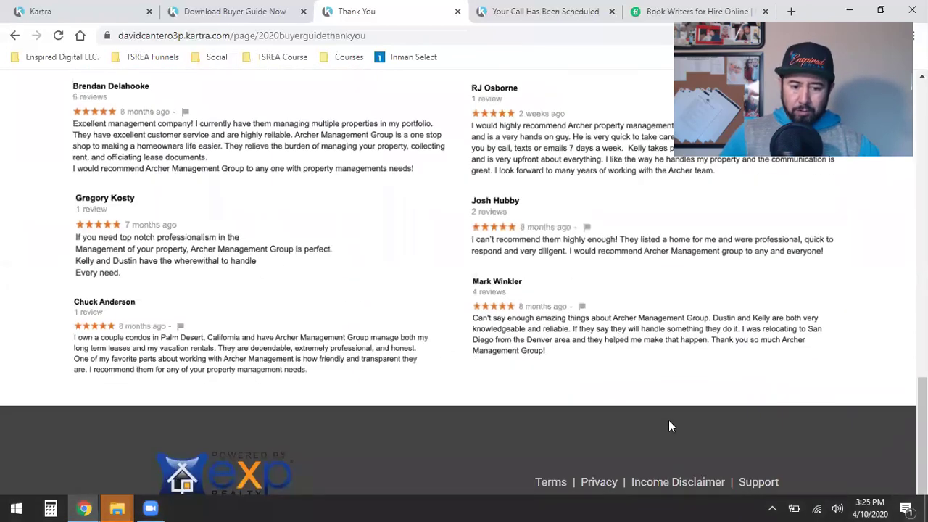
scroll(668, 425, up, 15)
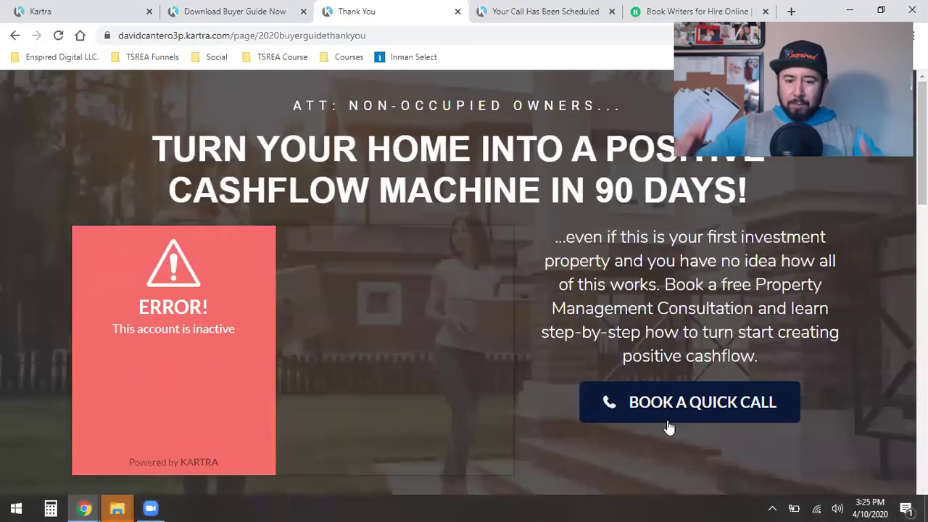
click(708, 408)
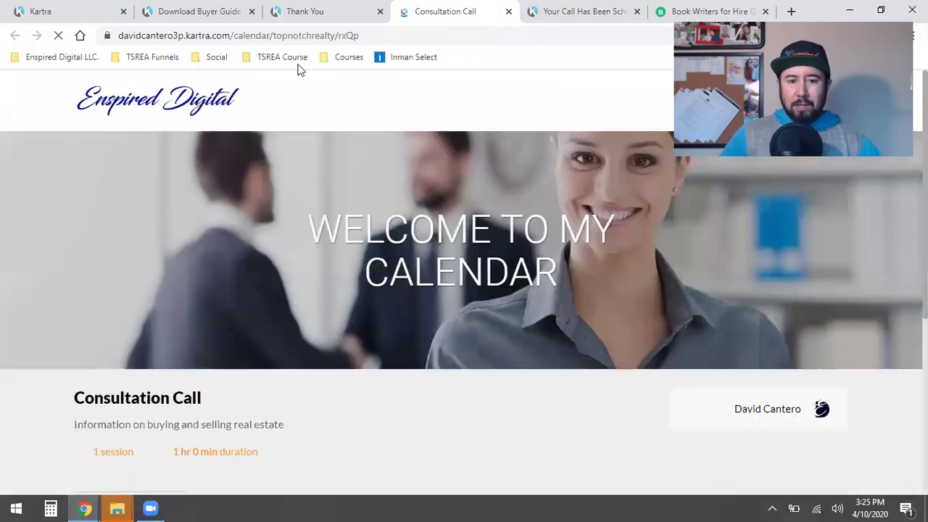
Step: View the Consultation Call calendar, then the 'Your Call Has Been Booked!' confirmation page
click(319, 10)
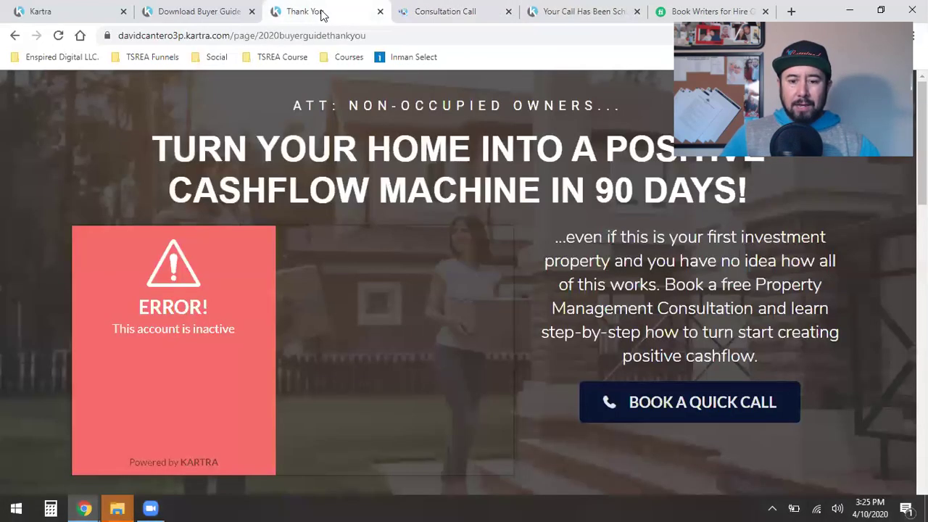
click(465, 9)
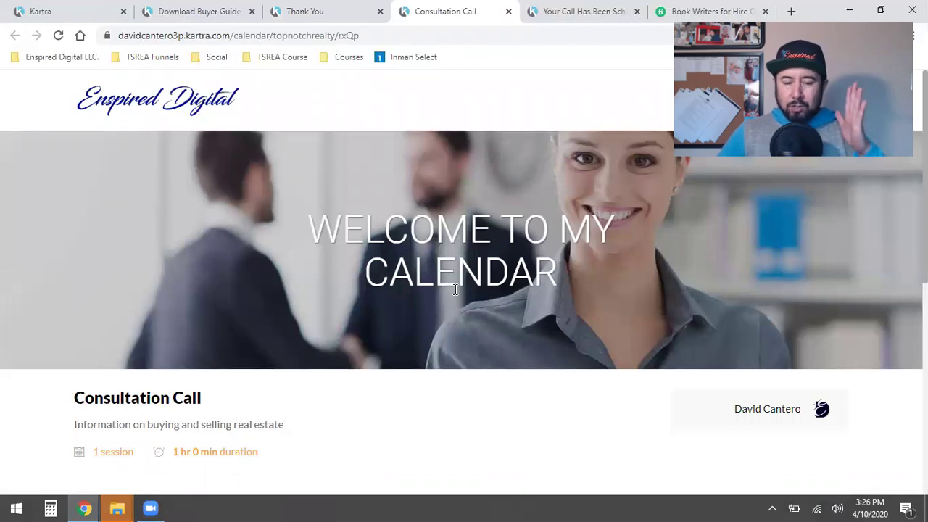
scroll(454, 288, down, 2)
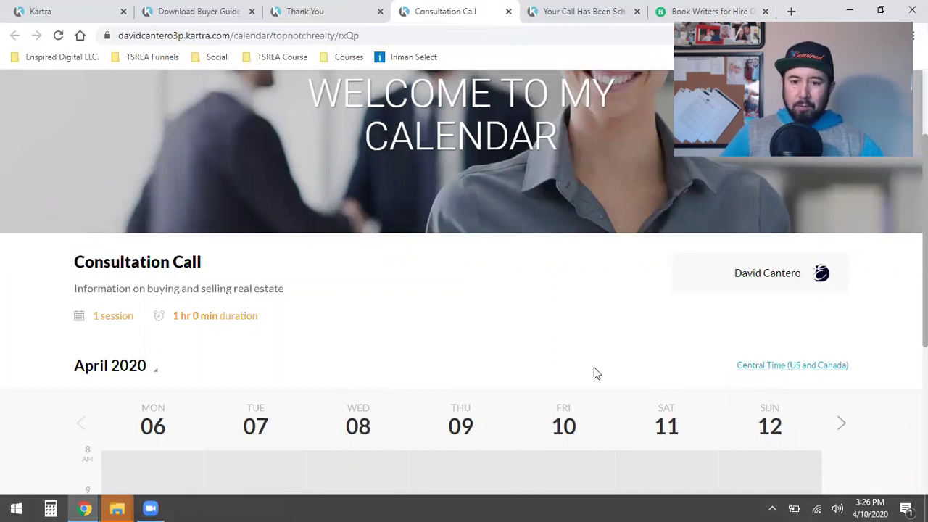
click(548, 9)
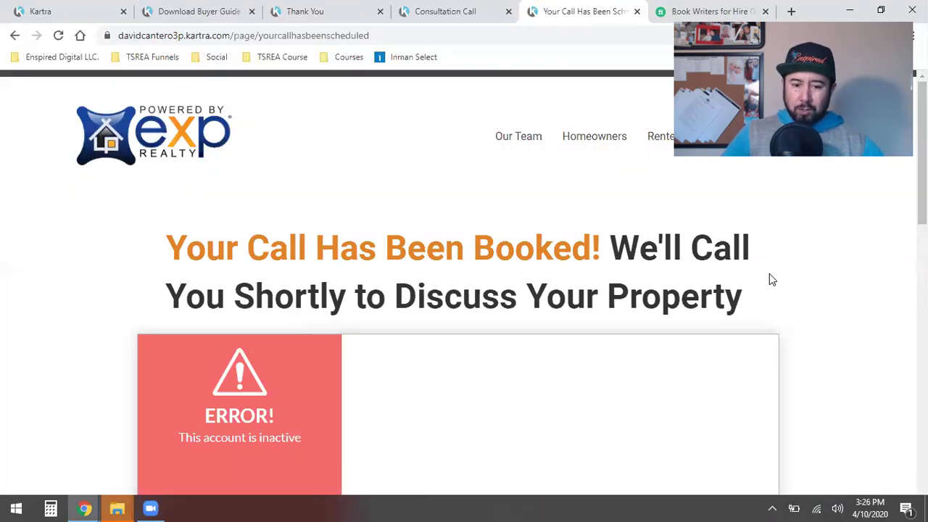
scroll(771, 301, down, 3)
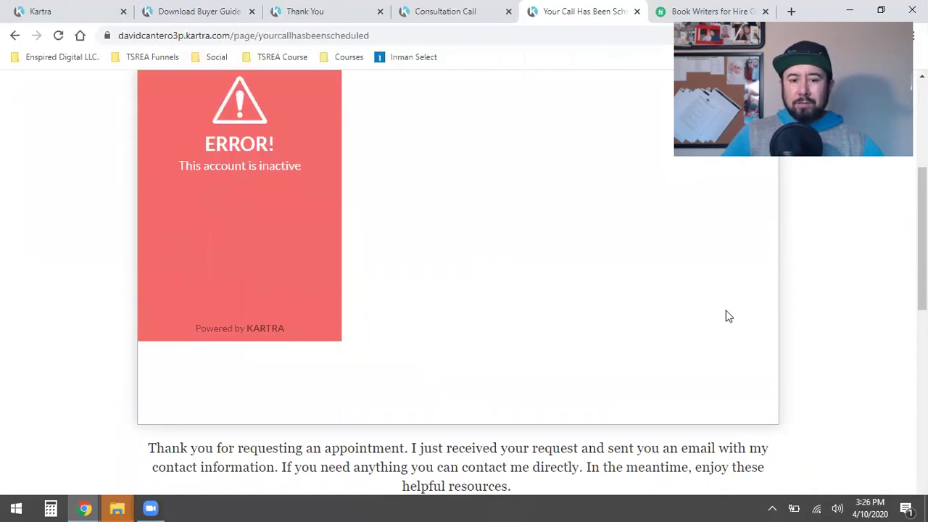
scroll(722, 316, up, 3)
scroll(722, 319, down, 3)
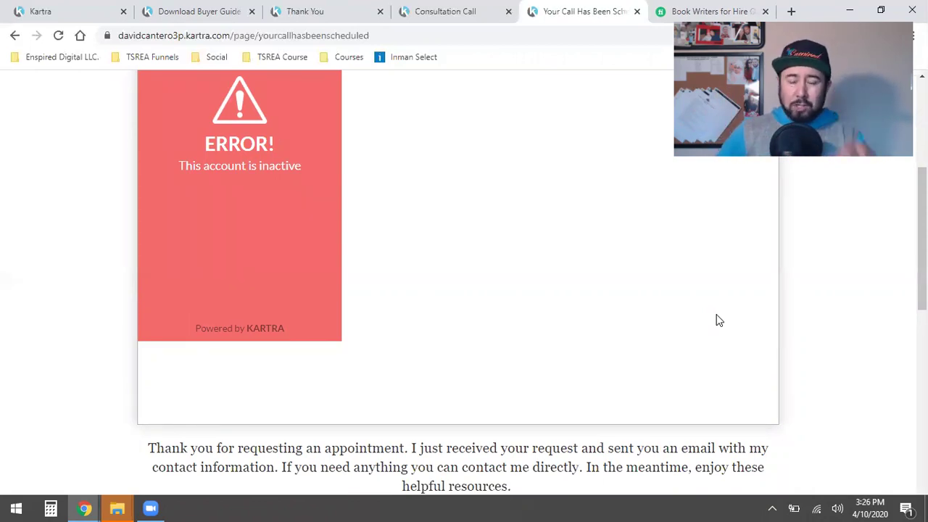
scroll(718, 320, up, 4)
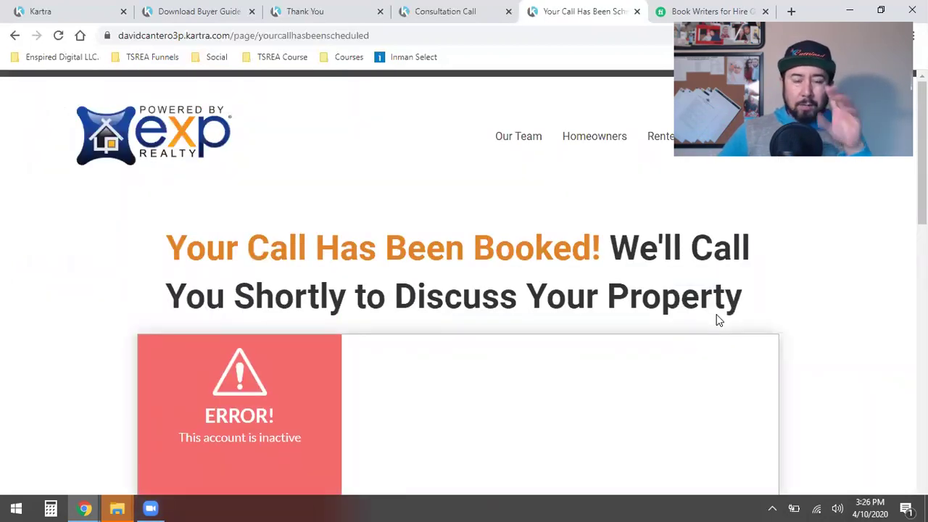
scroll(718, 321, down, 10)
scroll(718, 321, up, 10)
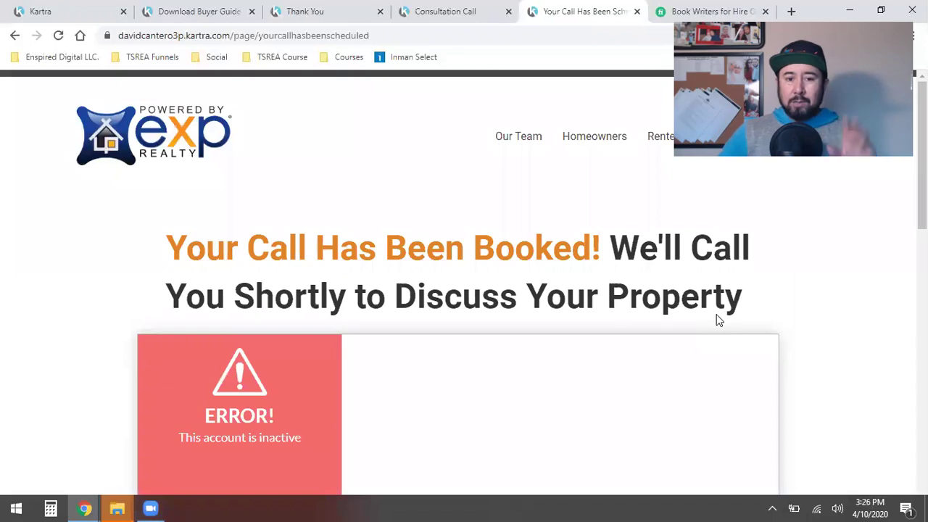
Step: Go from the opt-in page back to Kartra's My Pages dashboard
click(215, 10)
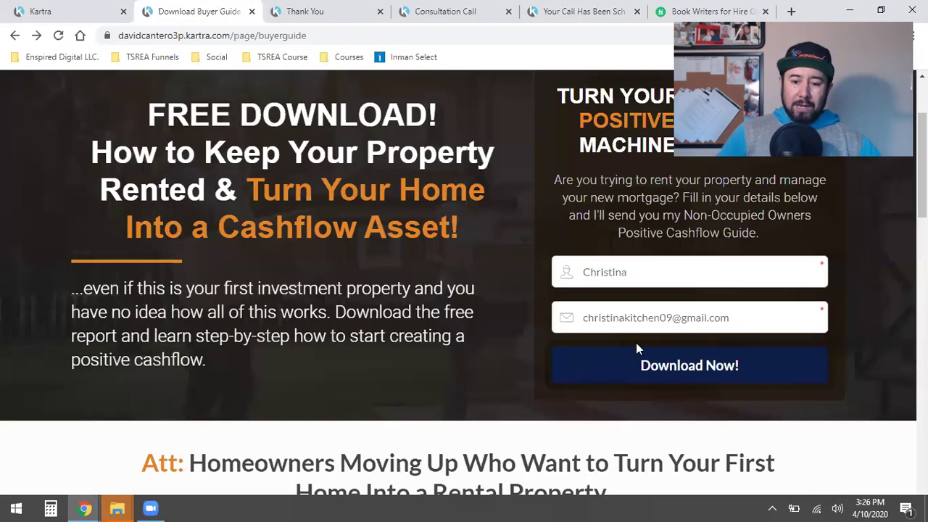
click(85, 12)
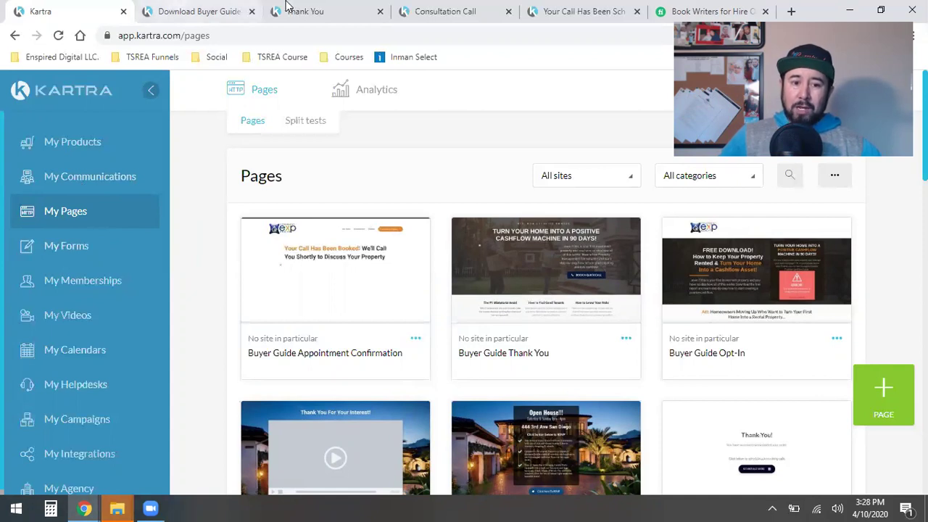
Step: Open the Buyer Guide Leads list's single active lead on the Leads page
click(214, 11)
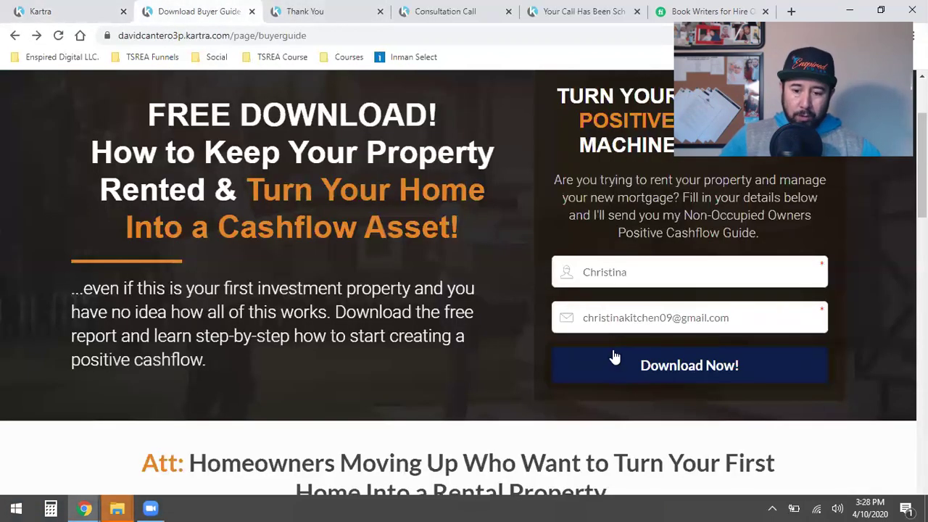
click(72, 11)
click(85, 176)
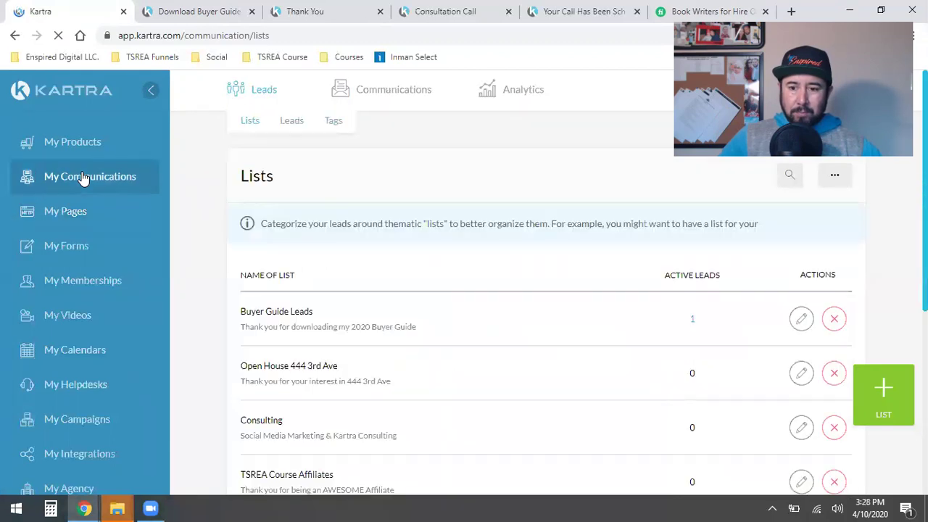
triple_click(267, 312)
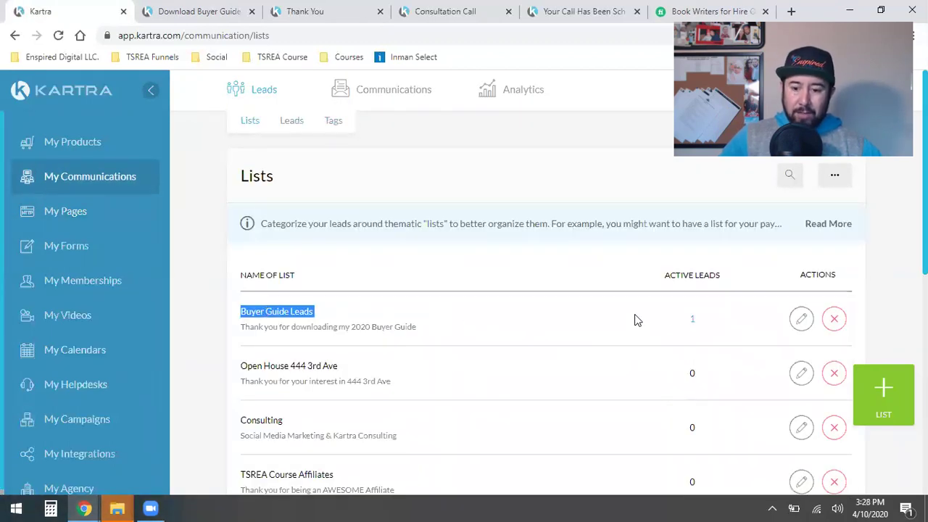
click(691, 325)
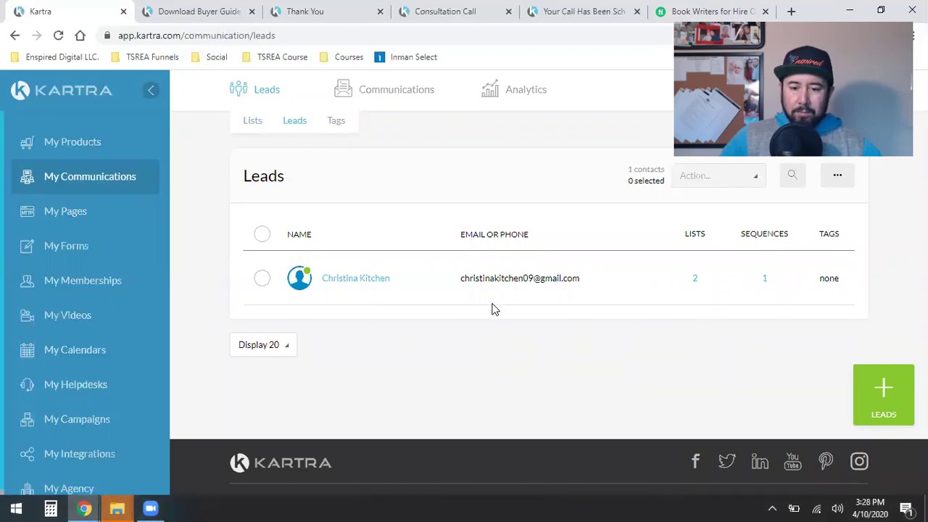
mouse_move(696, 284)
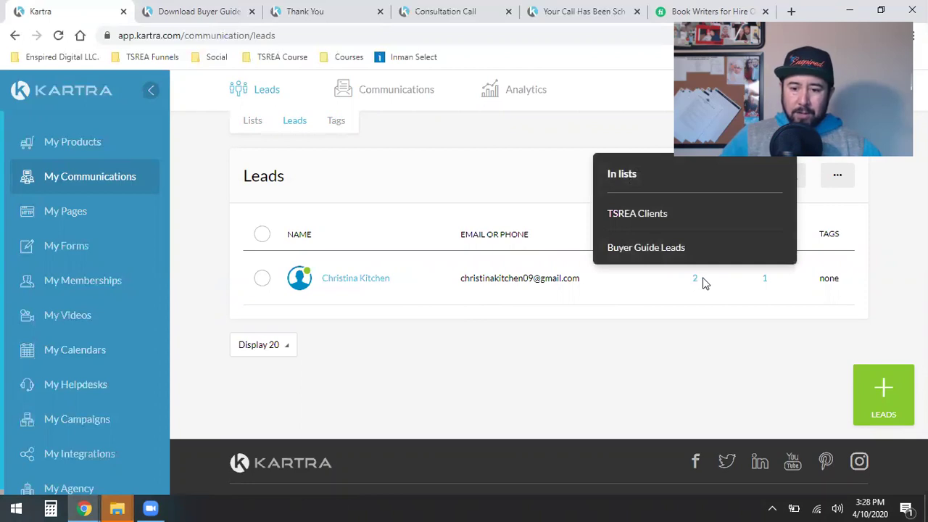
Step: Delete the single test lead from the leads database via bulk Action > Delete leads
mouse_move(765, 282)
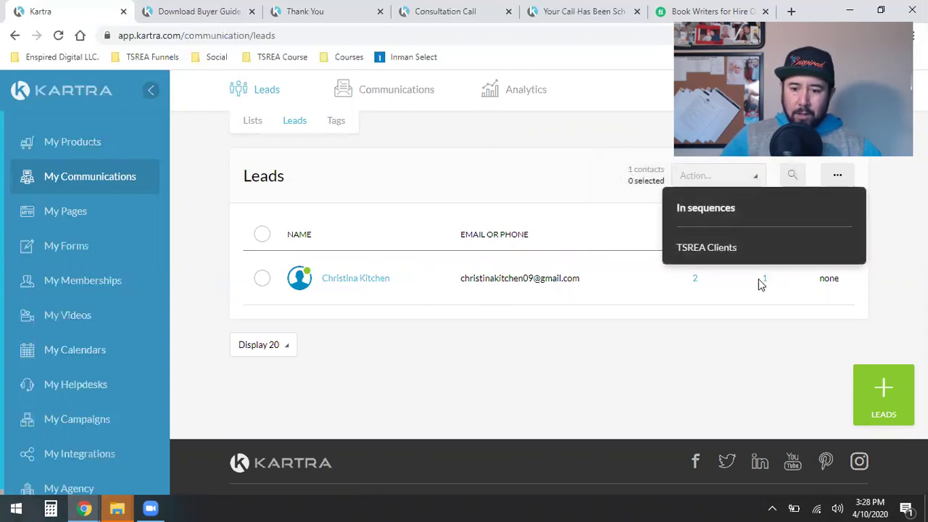
click(262, 280)
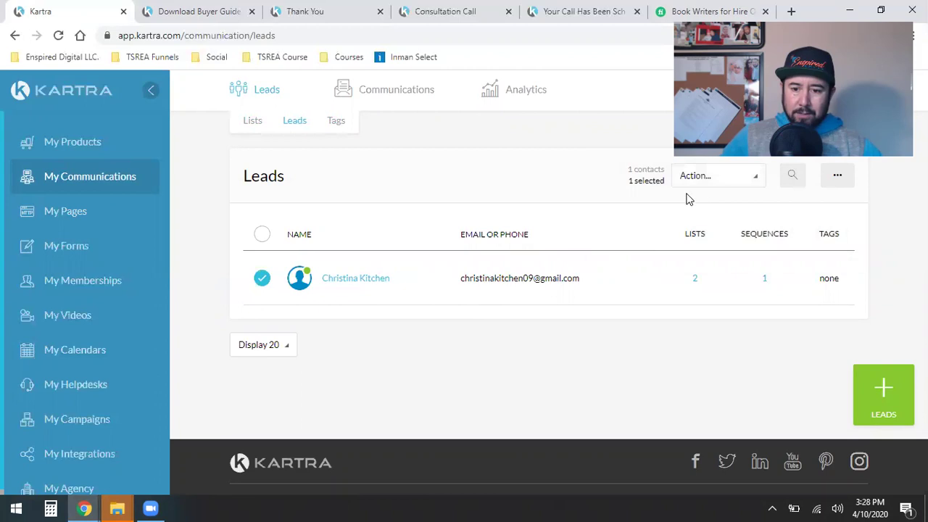
click(707, 181)
click(663, 335)
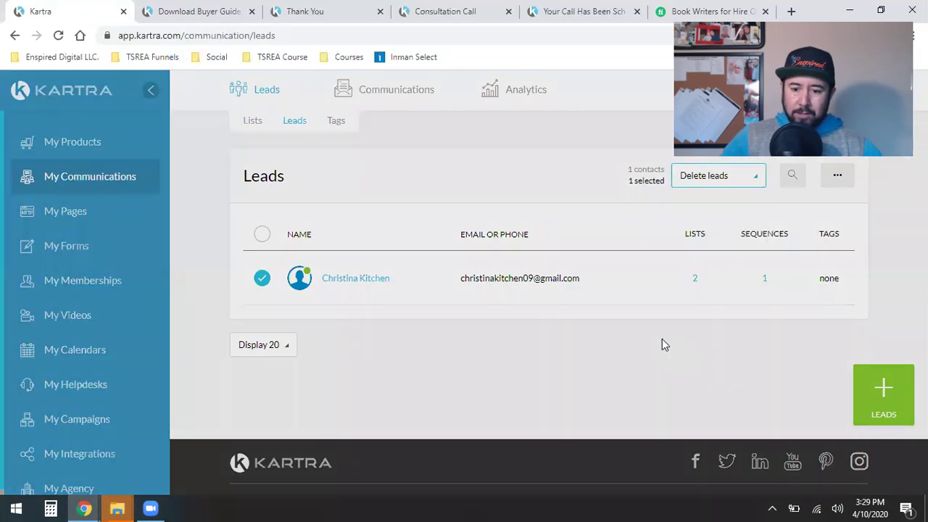
key(Return)
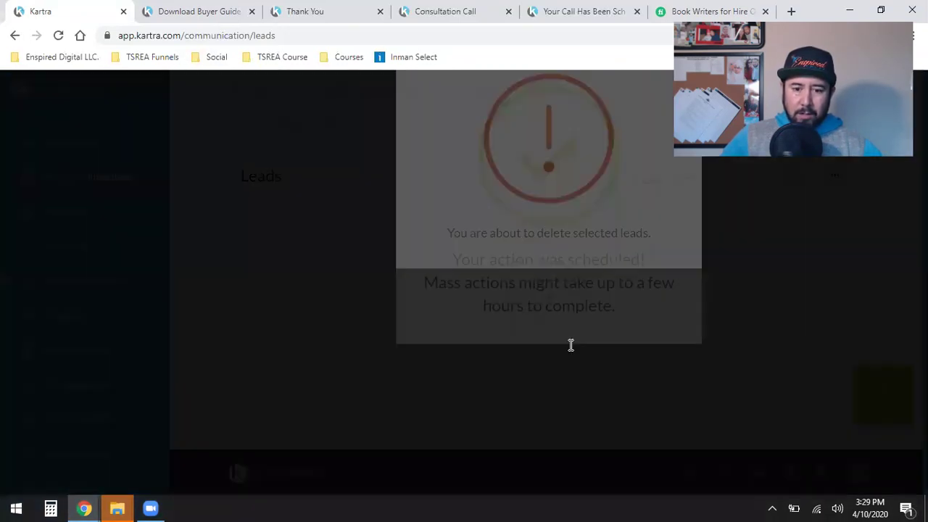
click(405, 211)
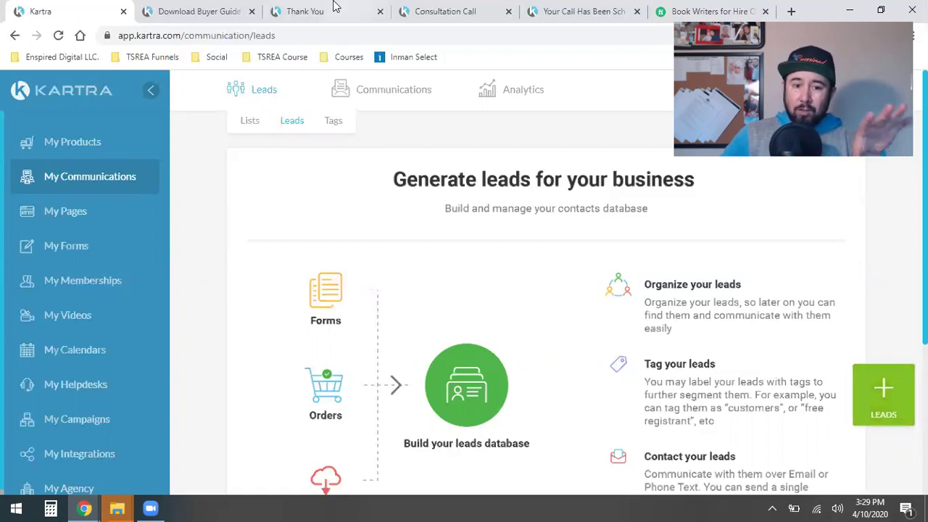
Step: Cycle through the browser tabs to the Consultation Call calendar page
click(217, 9)
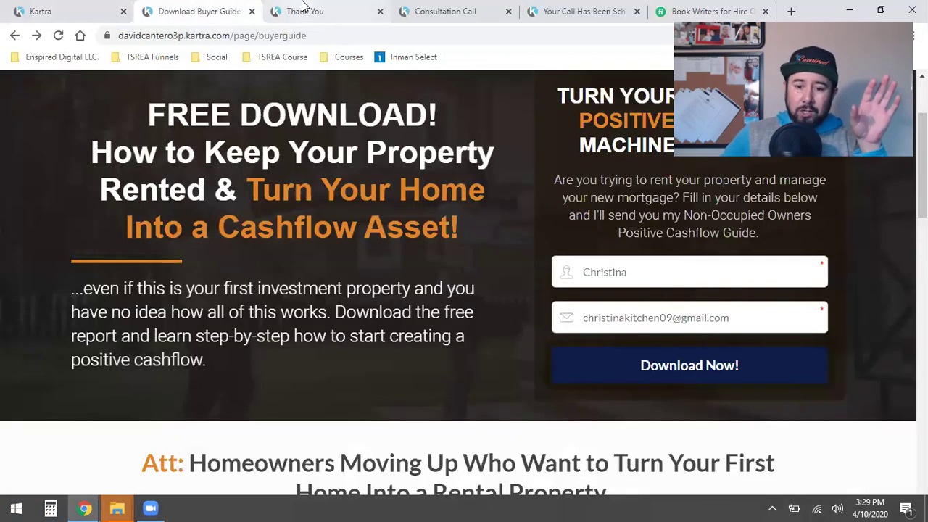
click(303, 6)
click(454, 9)
Step: Move the call-scheduled tab ahead, close the Consultation Call tab, and return to Kartra leads
click(573, 6)
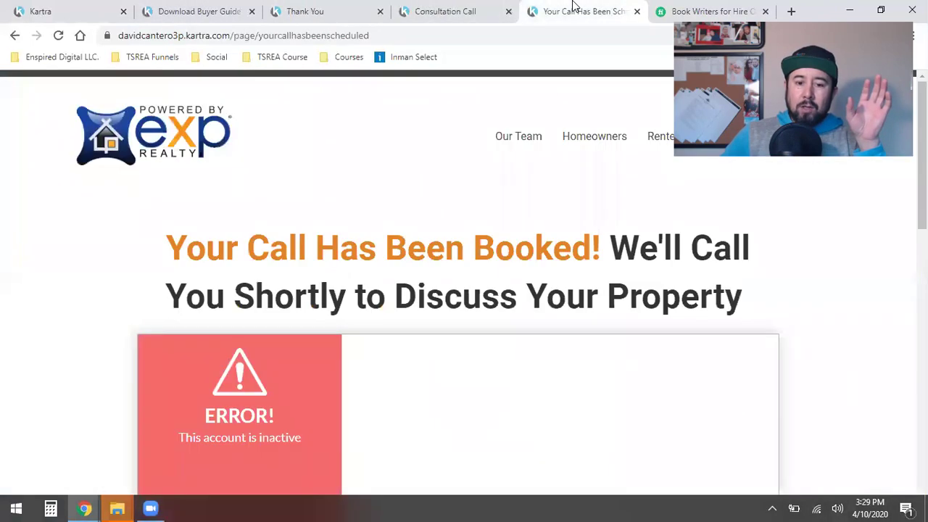
drag(534, 15, 469, 16)
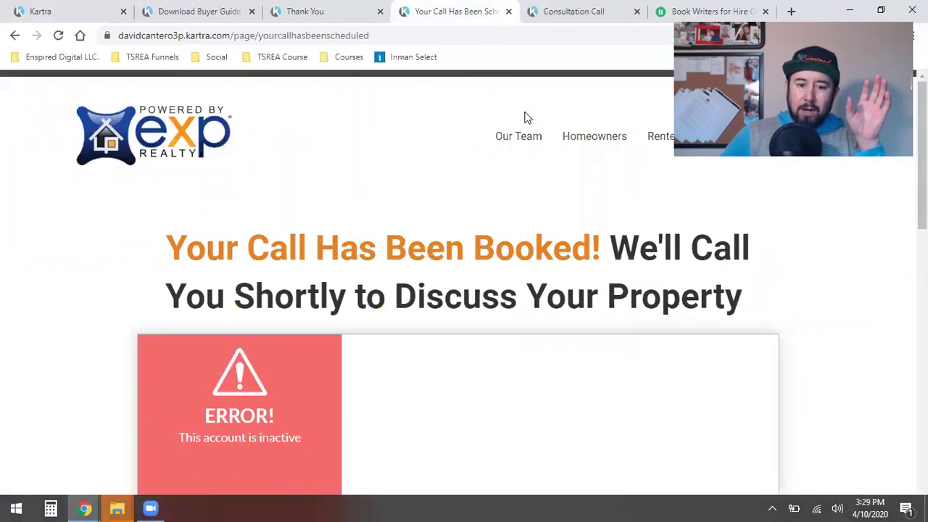
click(608, 10)
click(637, 11)
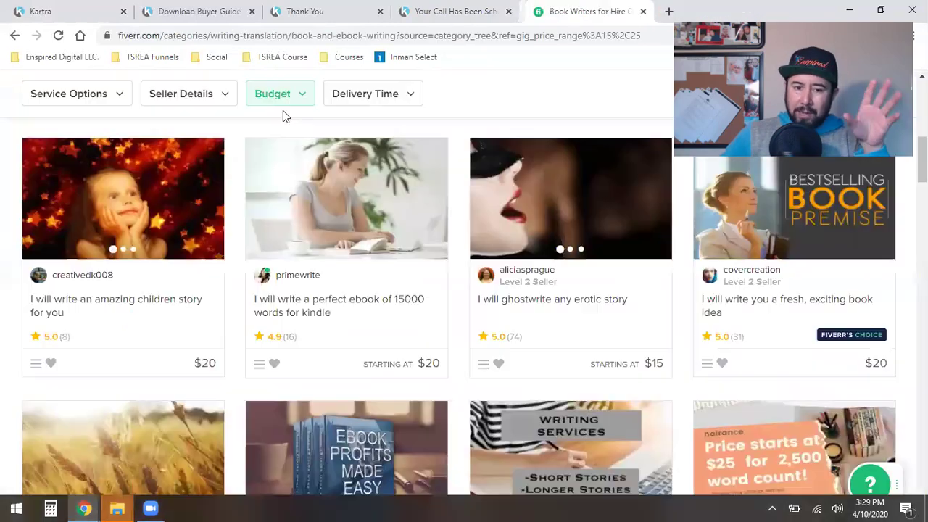
click(93, 7)
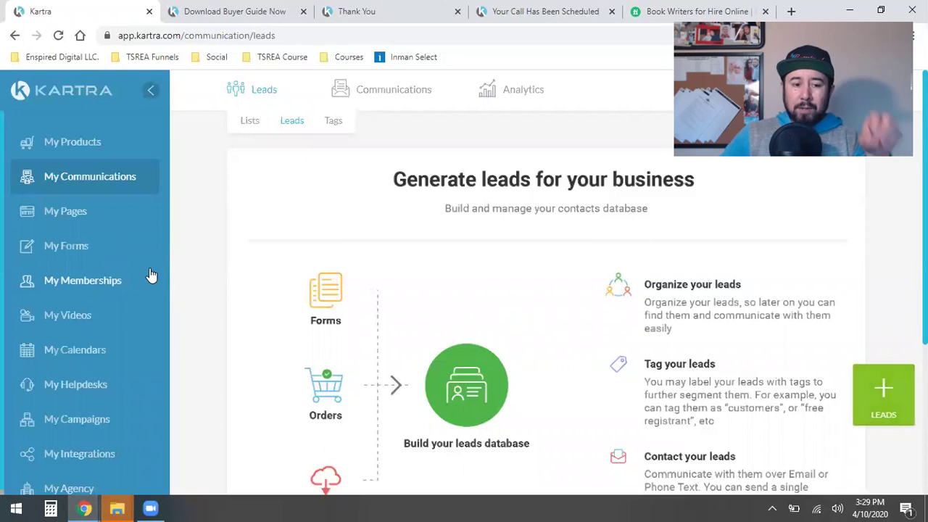
Step: Go to My Memberships to list FB Ads 4 Beginners and the other courses
click(72, 288)
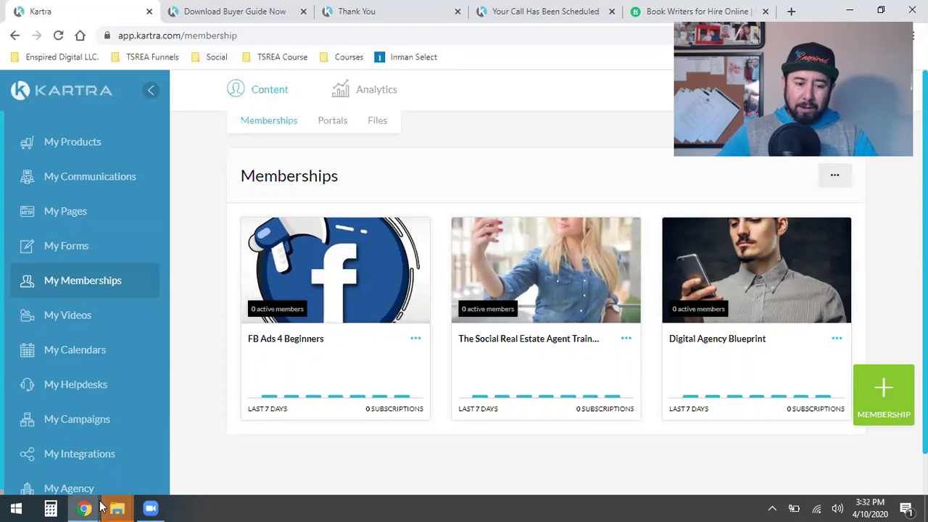
Step: Delete the OBS installer from the Downloads folder in File Explorer
mouse_move(116, 508)
click(145, 471)
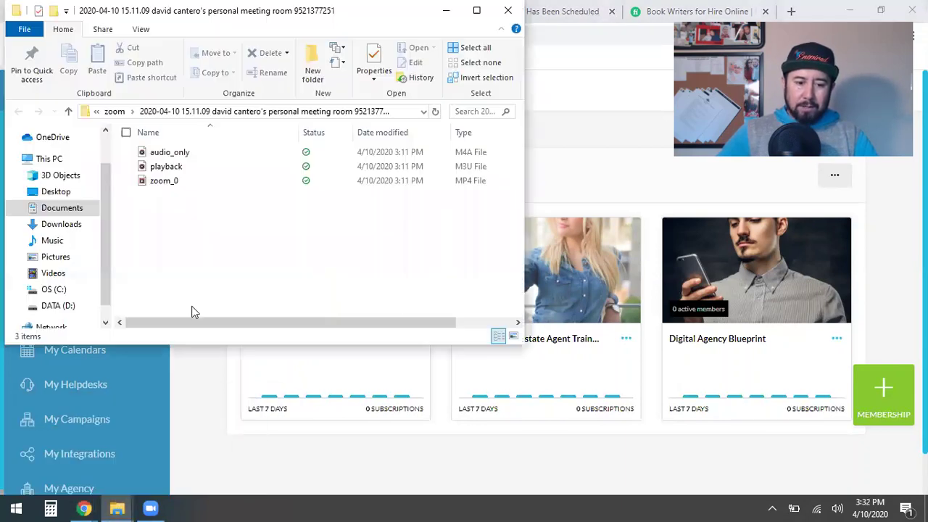
click(74, 228)
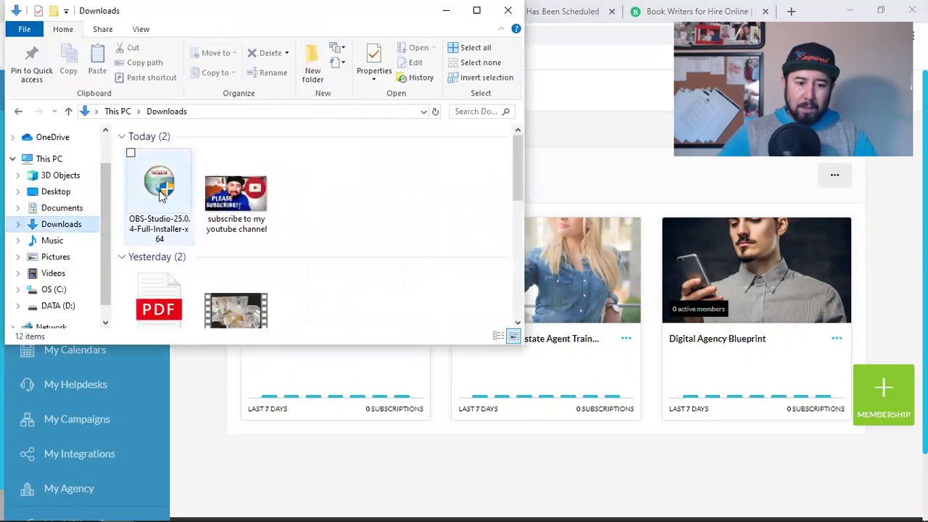
click(161, 194)
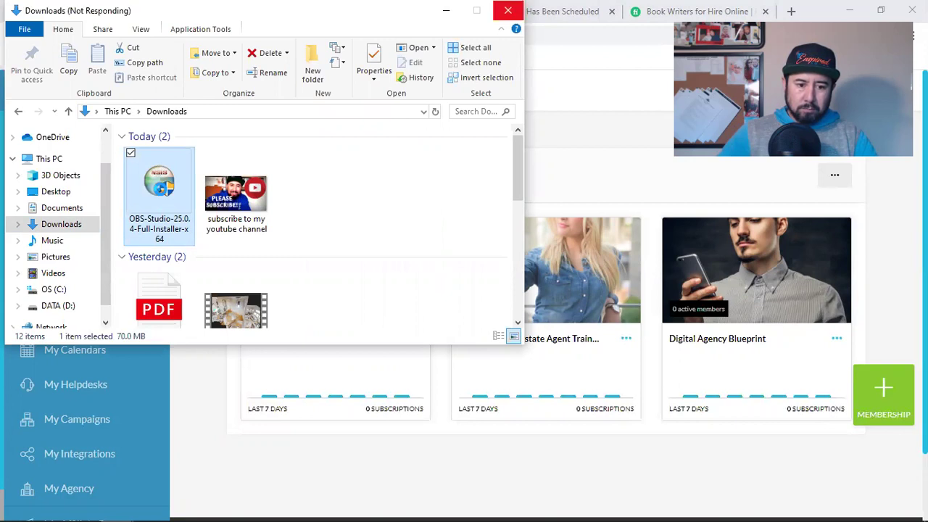
right_click(160, 190)
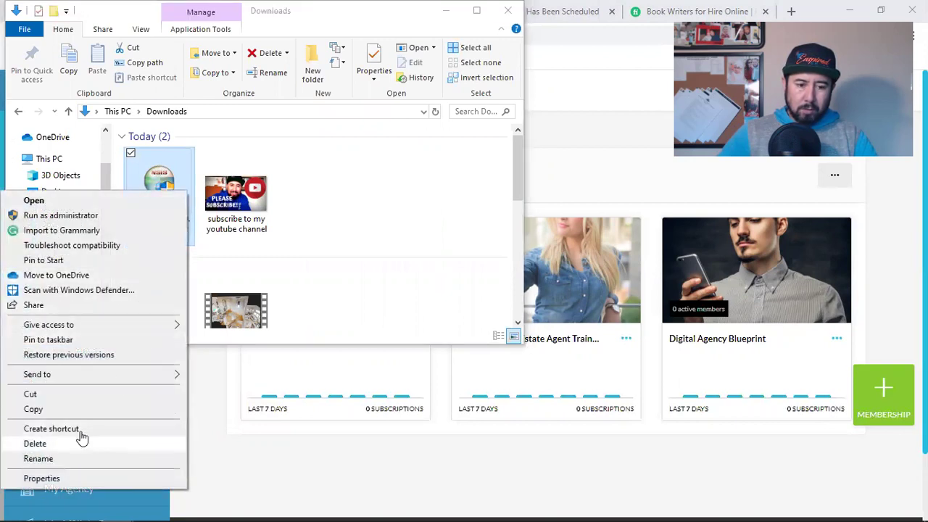
click(82, 439)
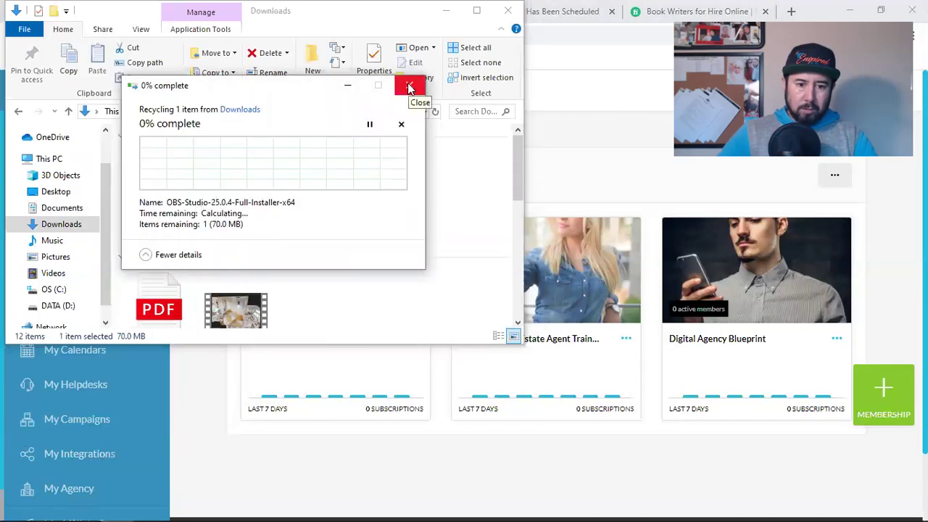
Step: Delete the youtube subscribe image and close the Downloads window
click(176, 190)
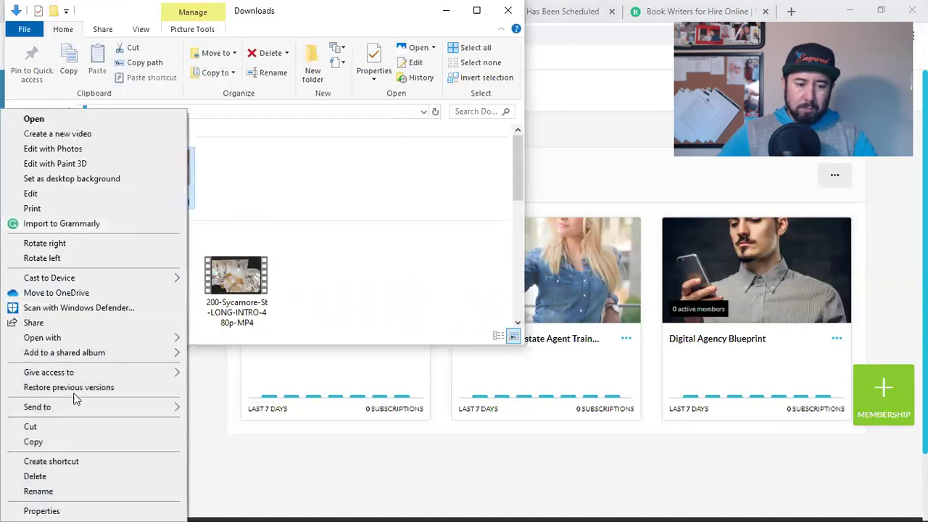
click(46, 479)
click(185, 211)
click(508, 11)
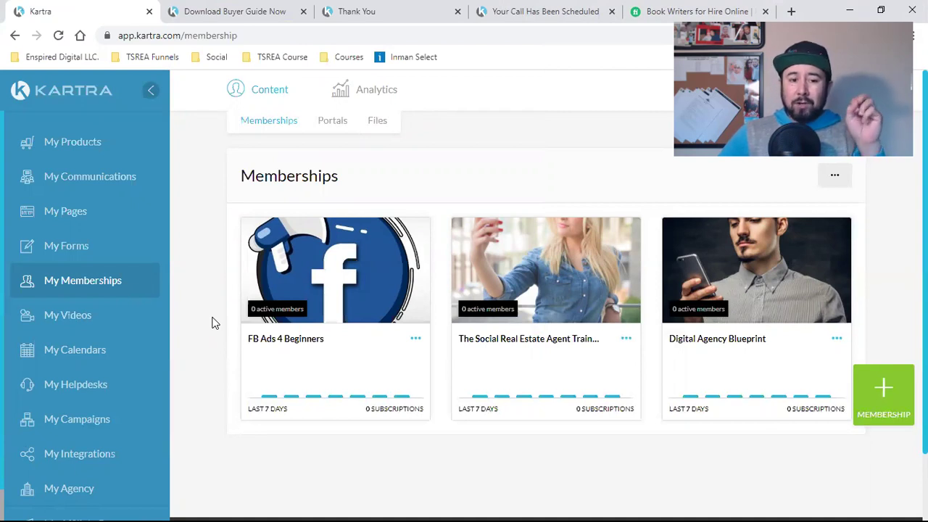
Step: Start a hosted-file upload in category Shared Funnel, picking Buyers Packet from Downloads
click(376, 122)
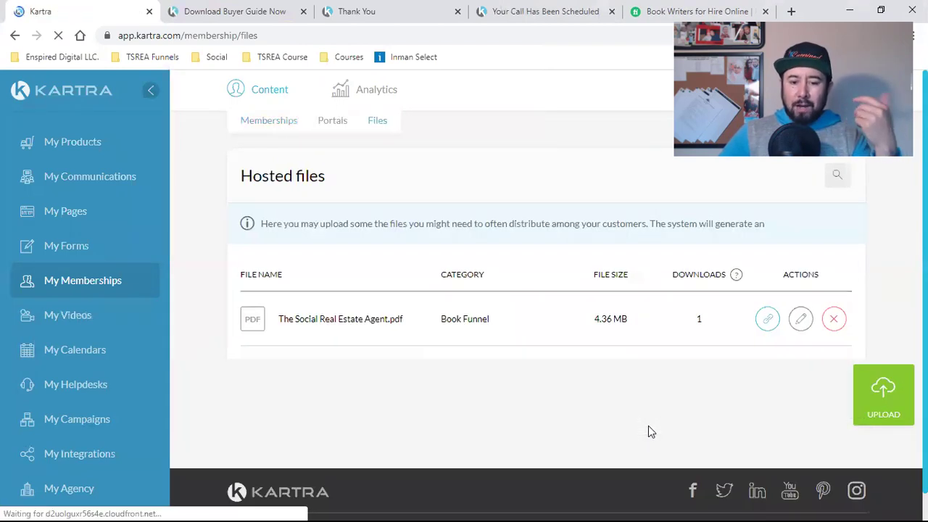
click(890, 408)
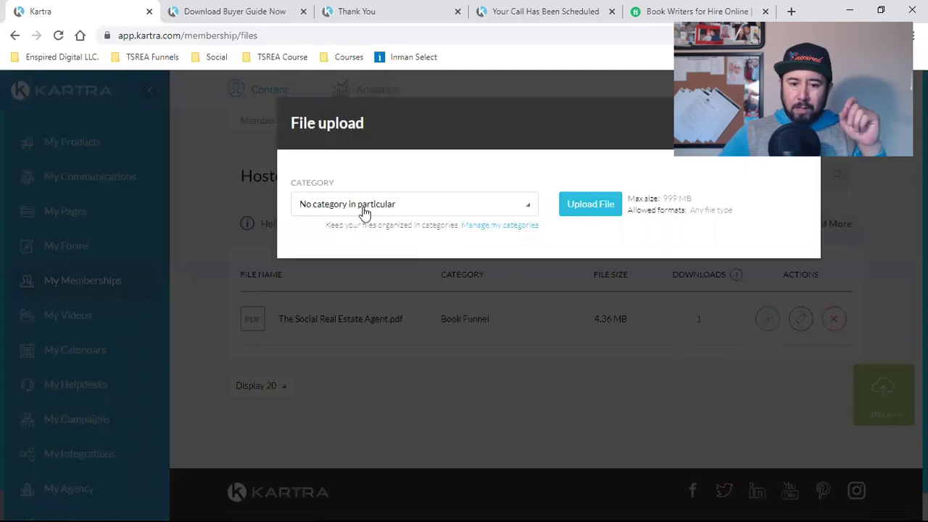
click(365, 210)
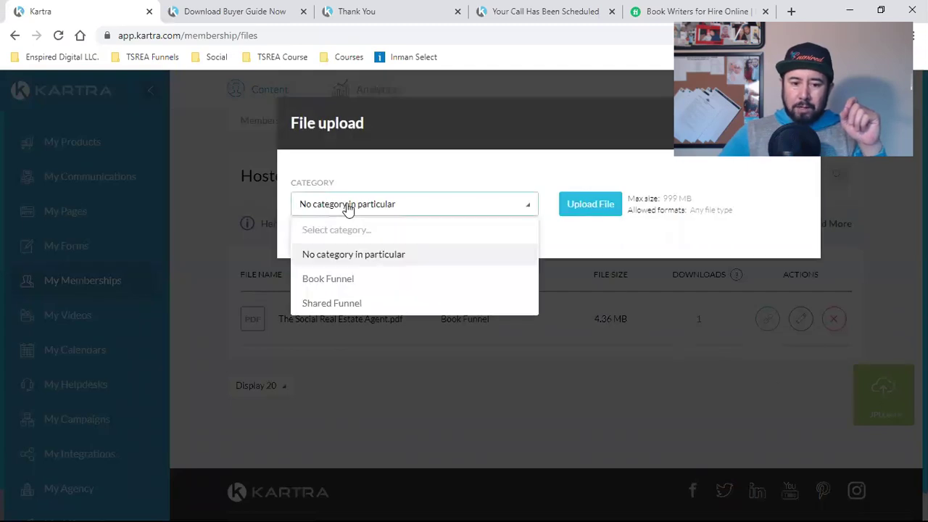
click(285, 309)
click(348, 204)
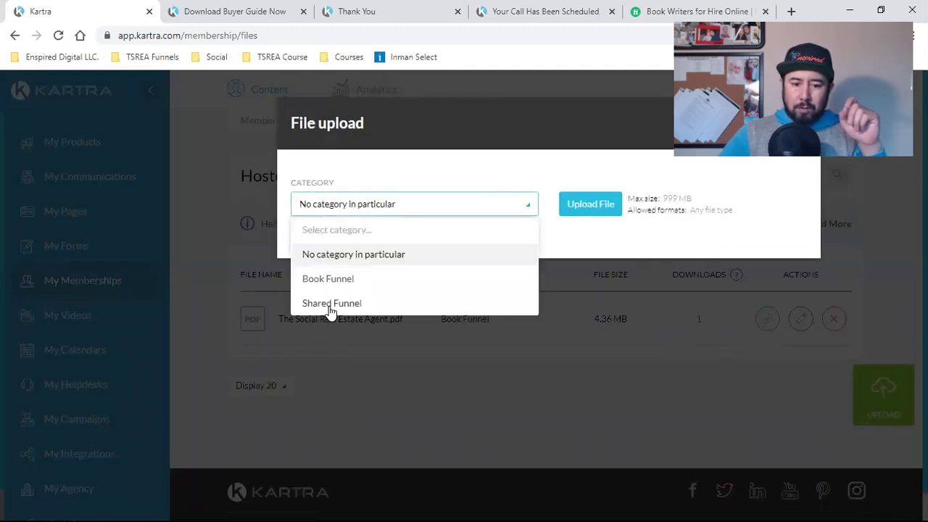
click(330, 305)
click(596, 208)
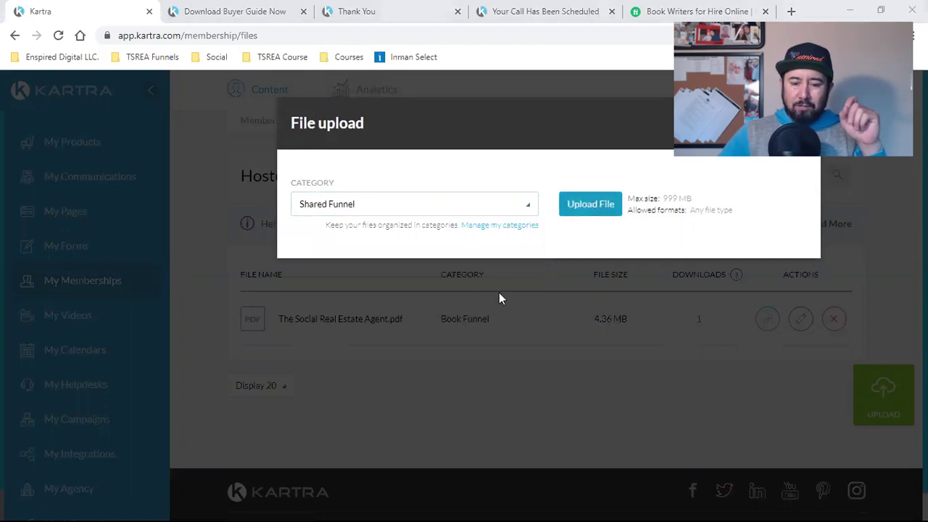
click(157, 145)
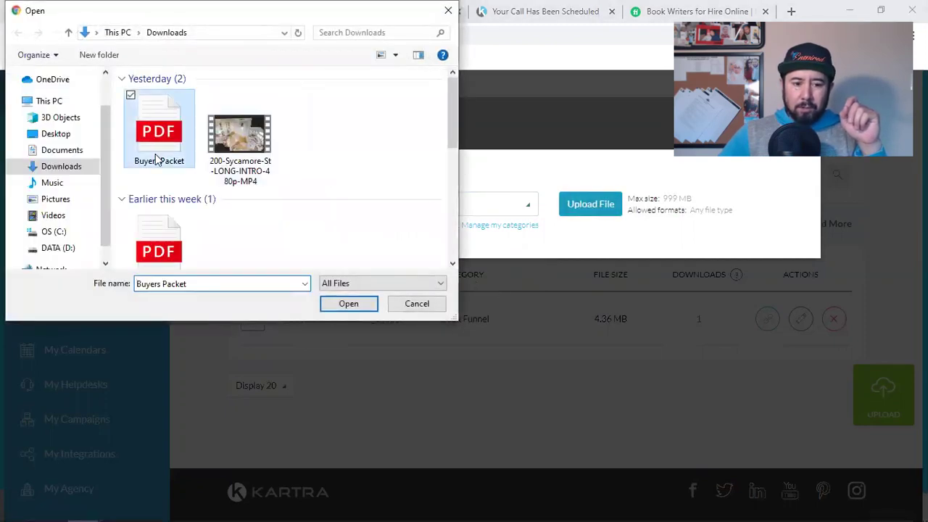
Step: Confirm Buyers Packet for upload and view the Download Buyer Guide Now landing page
click(337, 308)
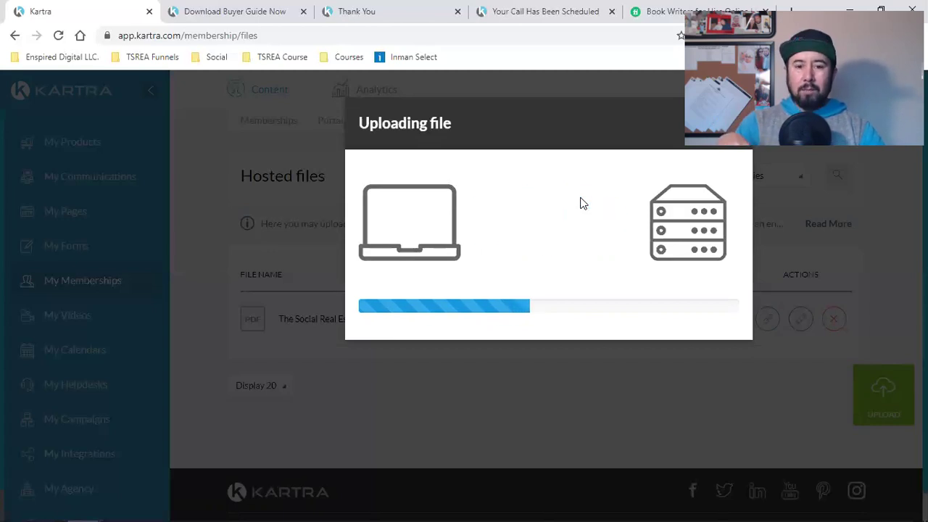
click(269, 10)
scroll(503, 277, up, 2)
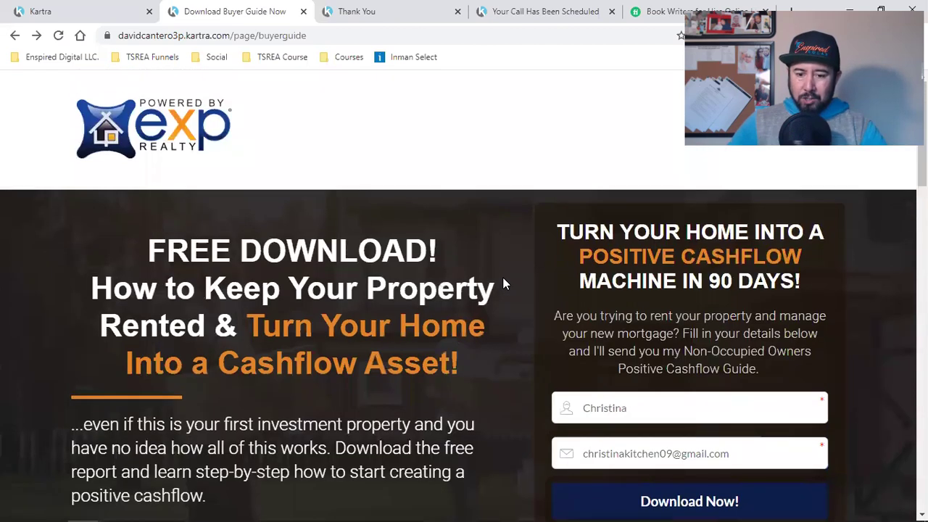
Step: Copy the buyer guide Thank You page's URL, then return to the Kartra file upload
scroll(502, 277, down, 2)
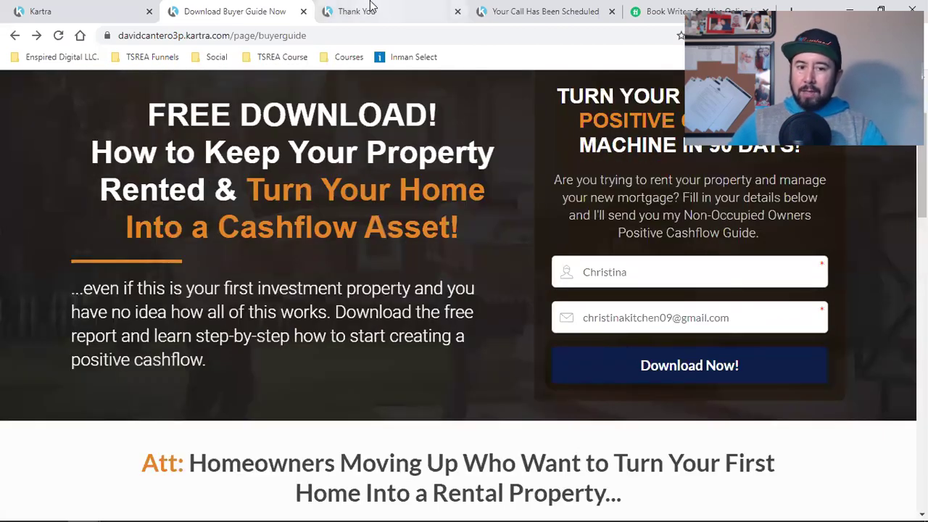
click(359, 11)
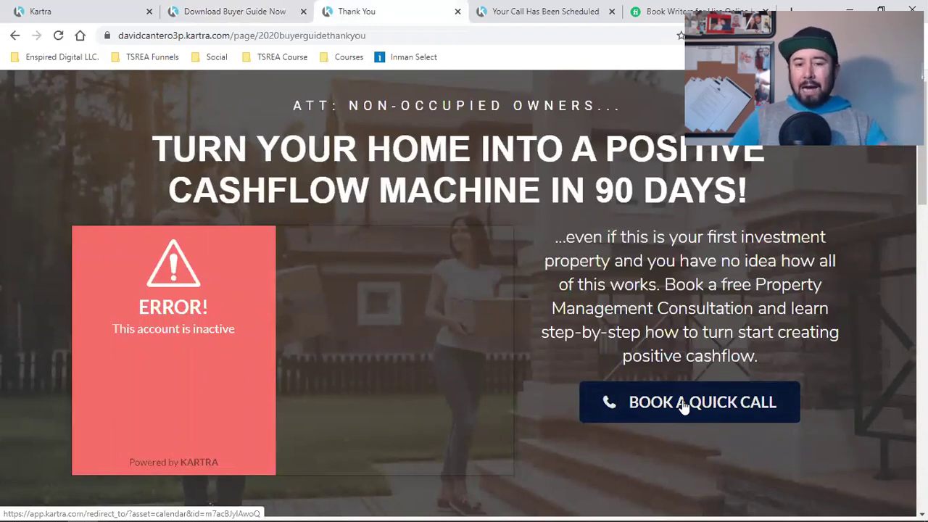
click(283, 36)
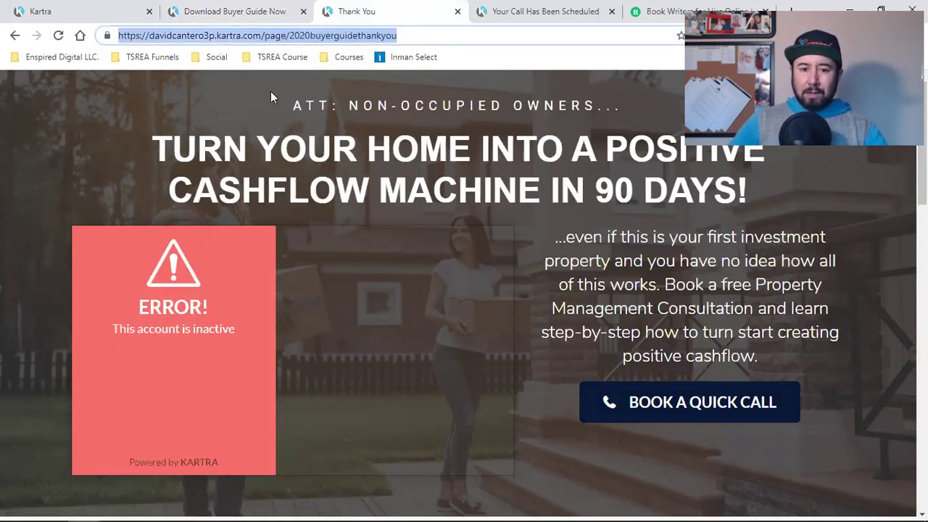
click(767, 260)
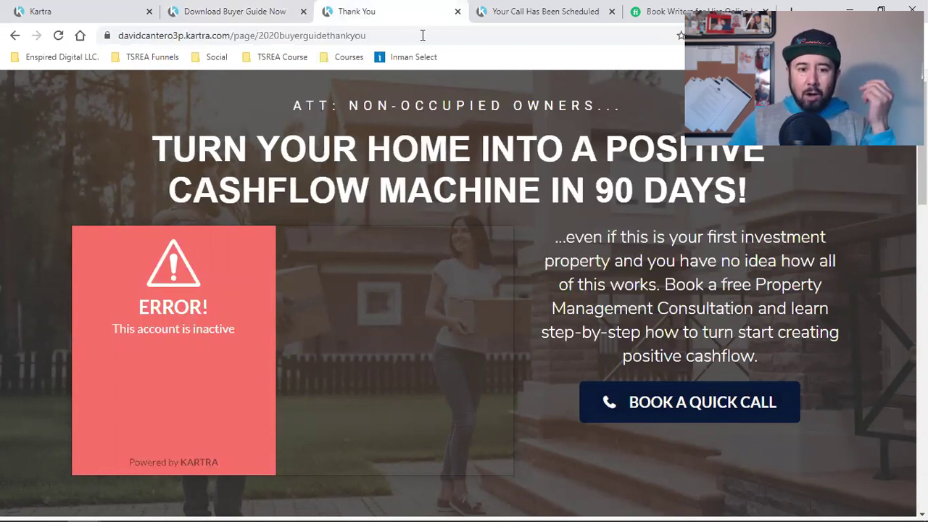
click(280, 37)
right_click(280, 40)
click(334, 114)
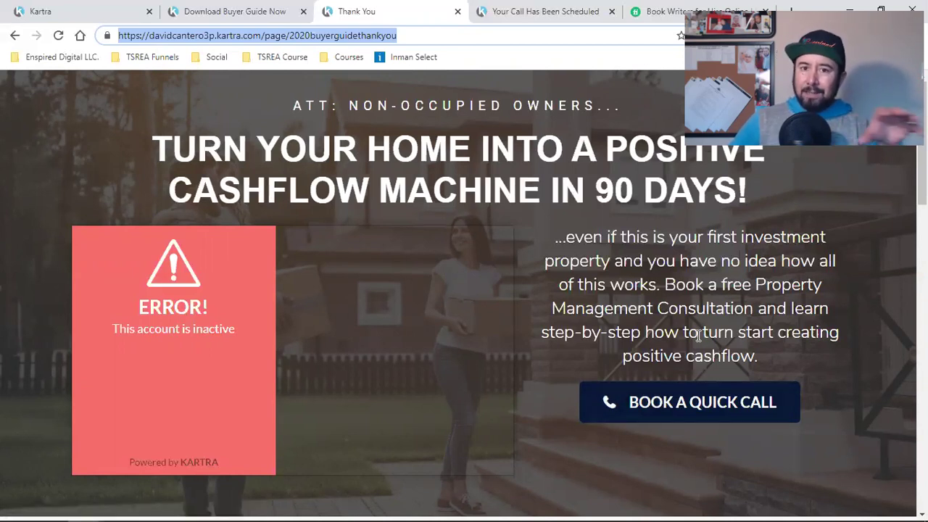
click(247, 9)
click(124, 9)
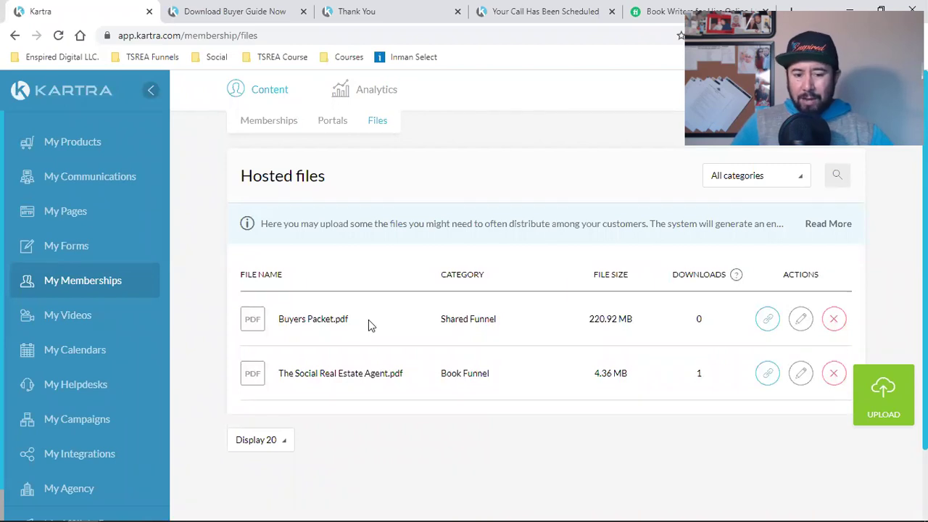
Step: Copy the Buyers Packet.pdf Get URL download link, then go to My Forms
click(767, 319)
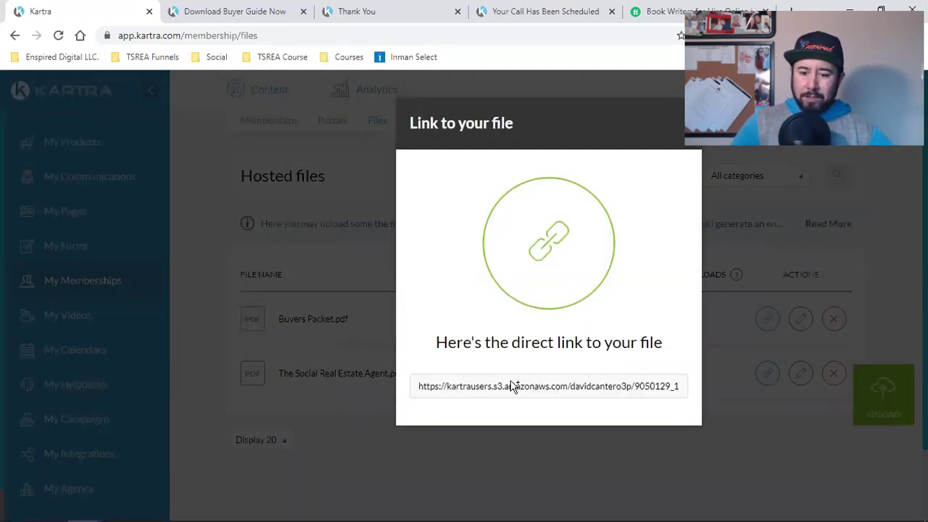
triple_click(511, 387)
right_click(512, 389)
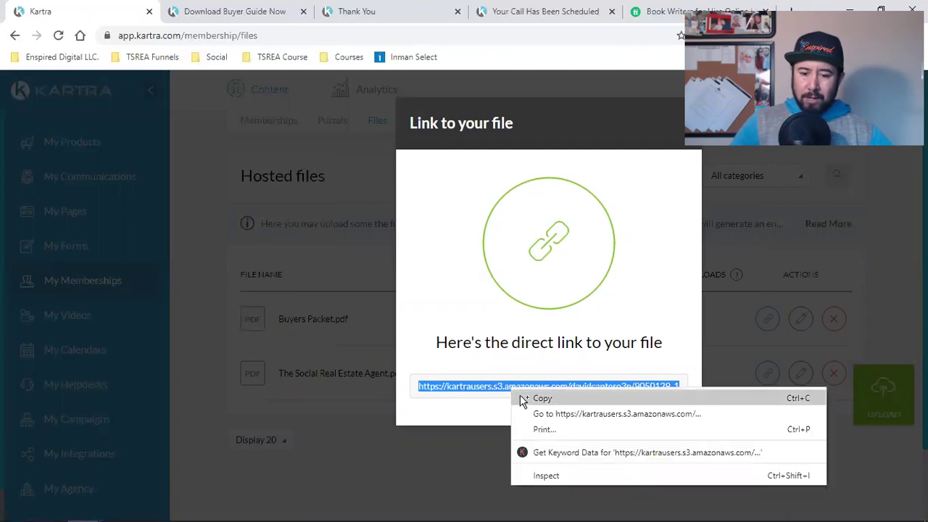
click(523, 399)
click(265, 176)
click(66, 248)
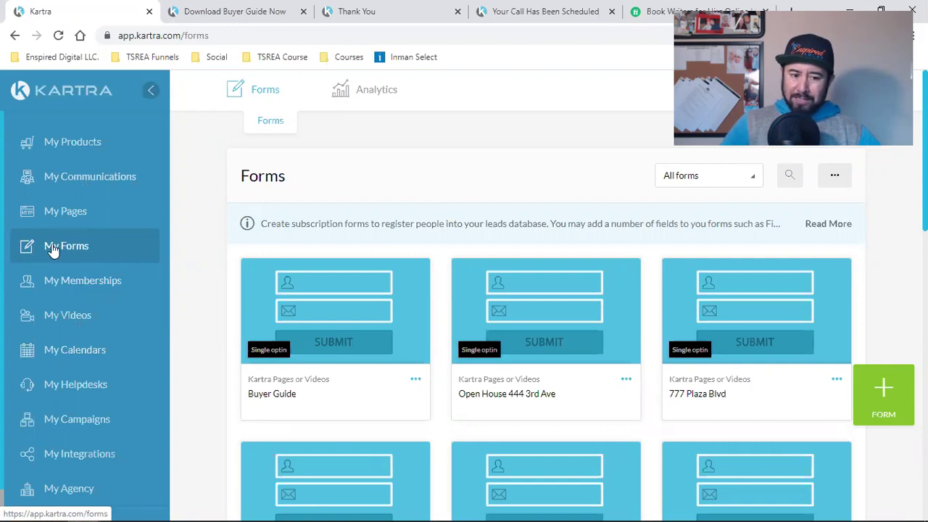
Step: Choose Edit from the Buyer Guide form's menu and confirm the Edit opt-in form dialog
double_click(264, 393)
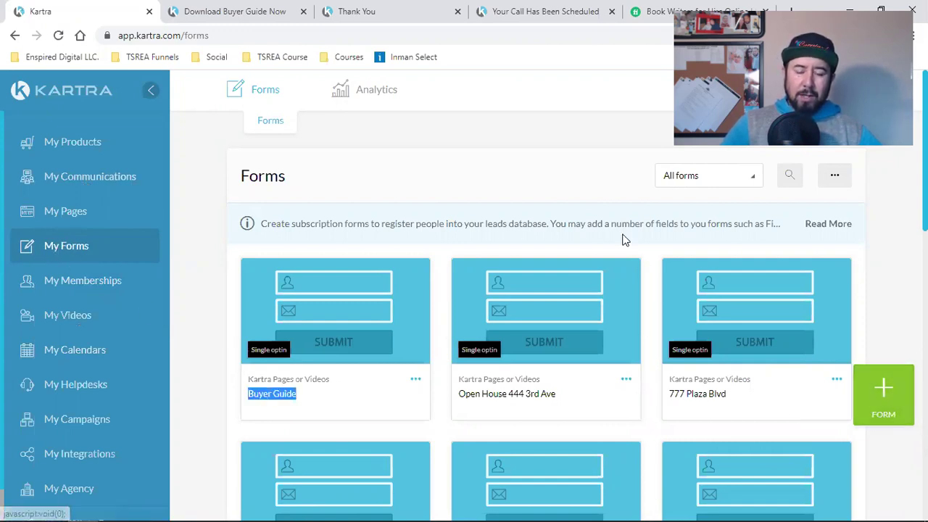
click(415, 380)
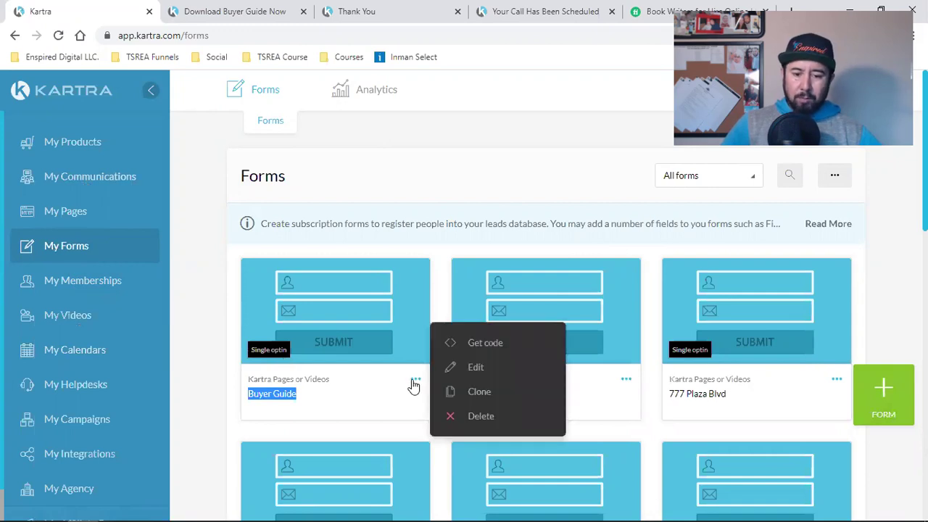
click(502, 371)
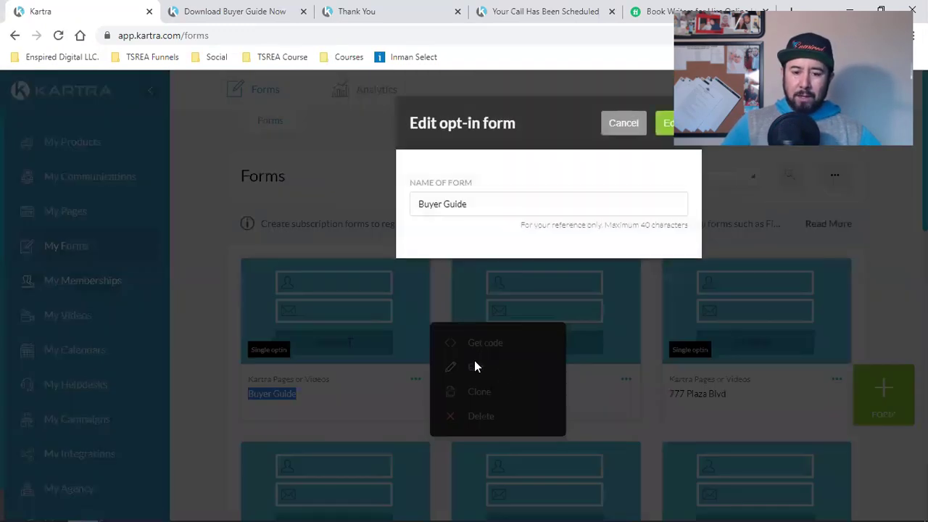
click(666, 123)
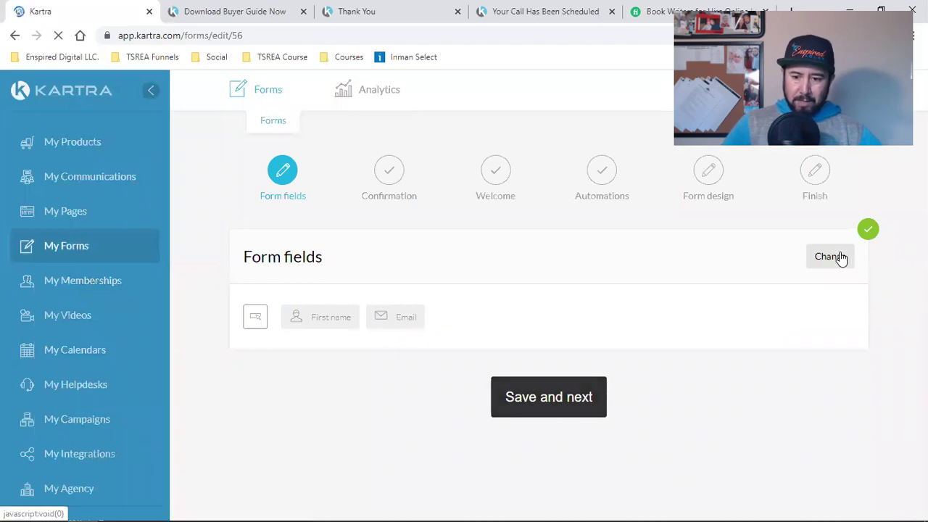
Step: Clear the test email and first name from the live buyer guide page's form
click(232, 11)
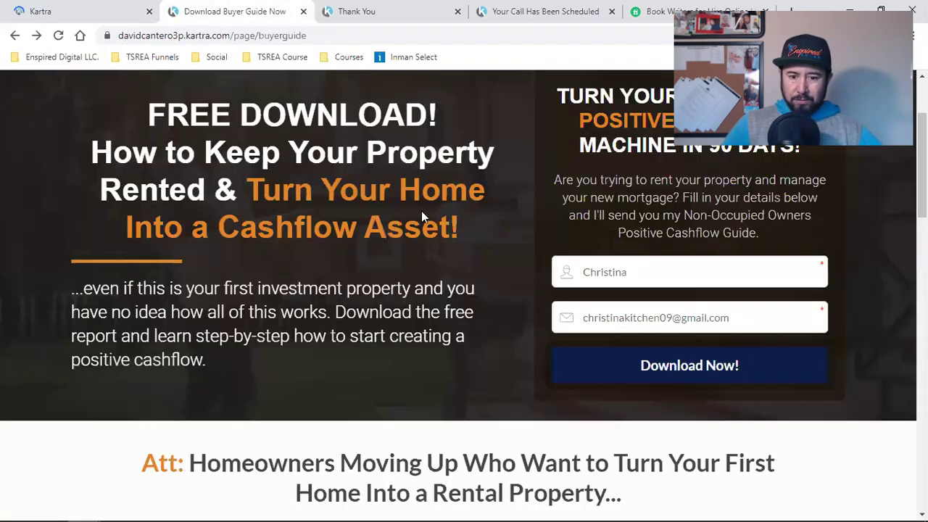
triple_click(628, 317)
key(BackSpace)
triple_click(644, 281)
key(BackSpace)
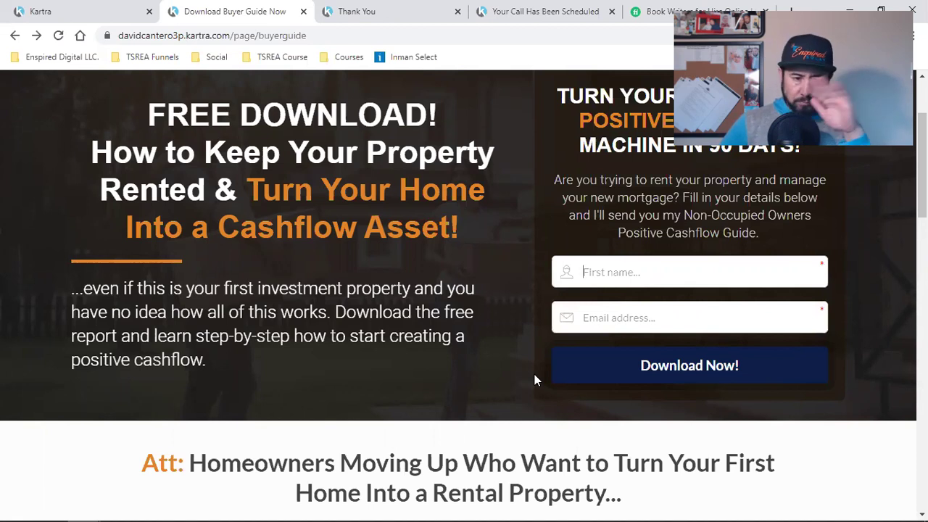
Step: Review the Buyer Guide form's fields, browsing New Field options but keeping First name and Email
click(87, 9)
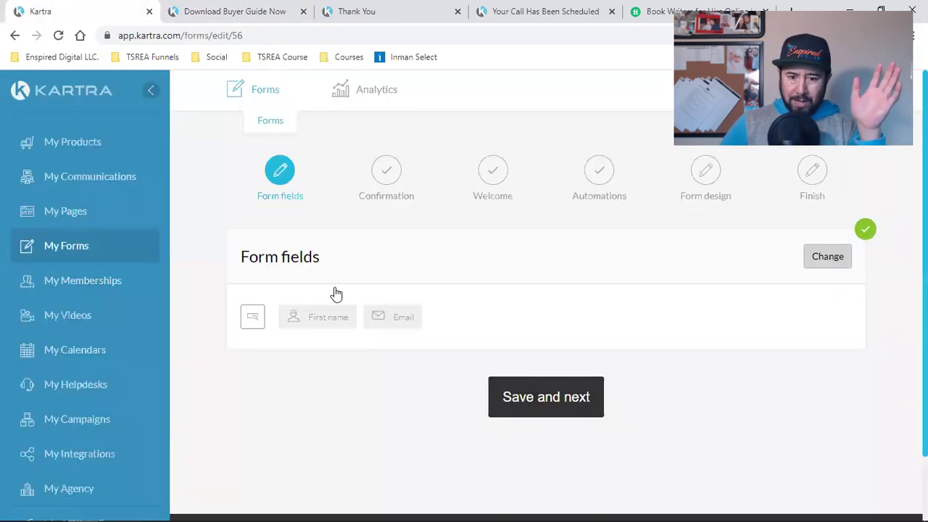
click(845, 258)
scroll(610, 367, down, 2)
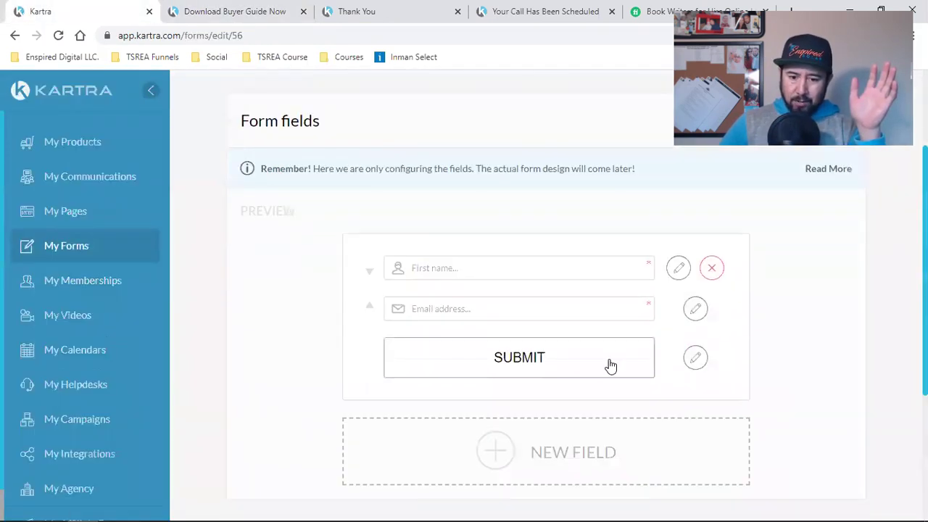
click(535, 449)
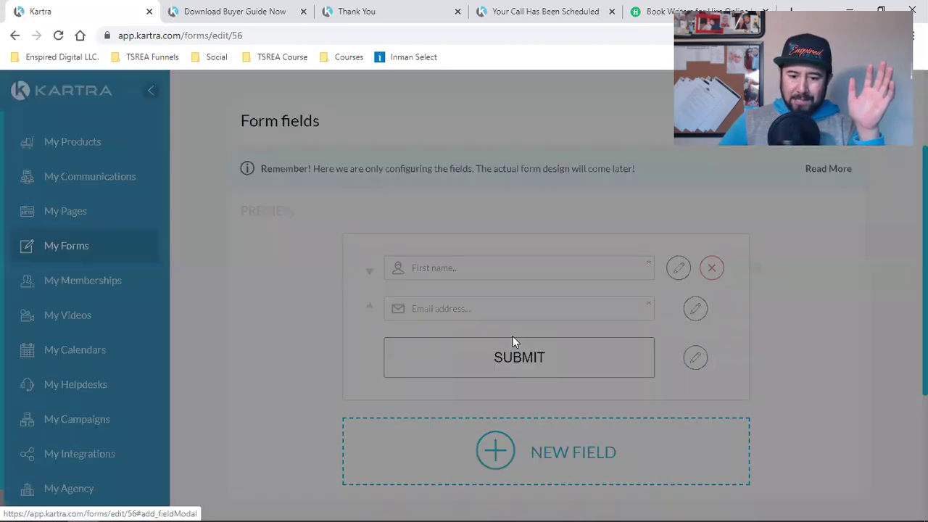
click(371, 261)
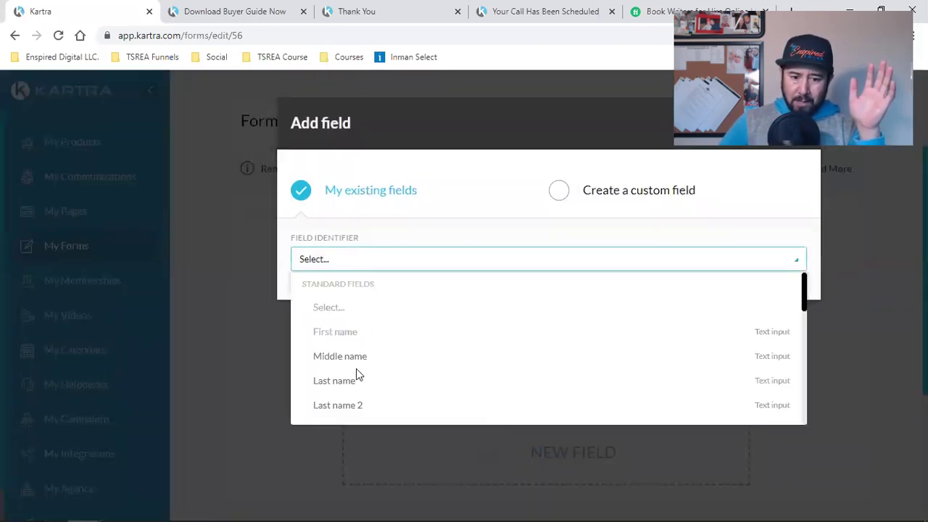
scroll(357, 375, down, 2)
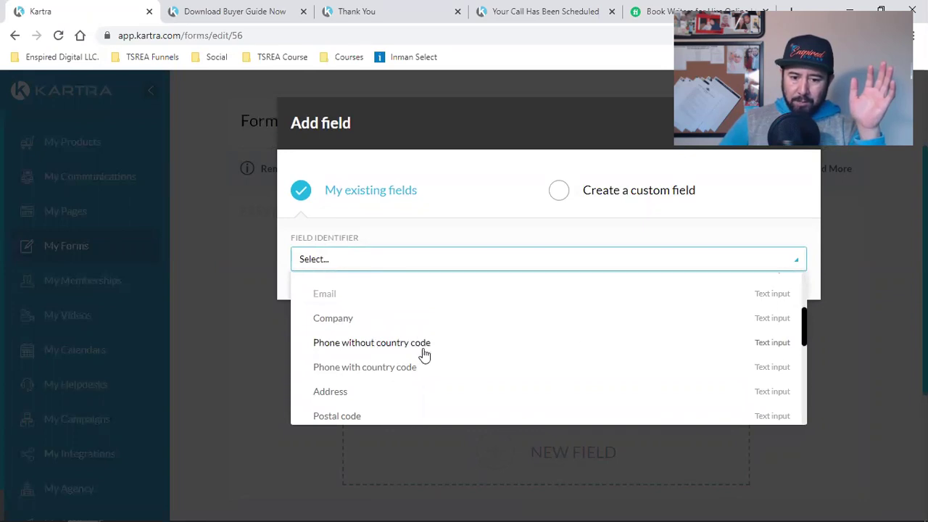
scroll(403, 374, down, 2)
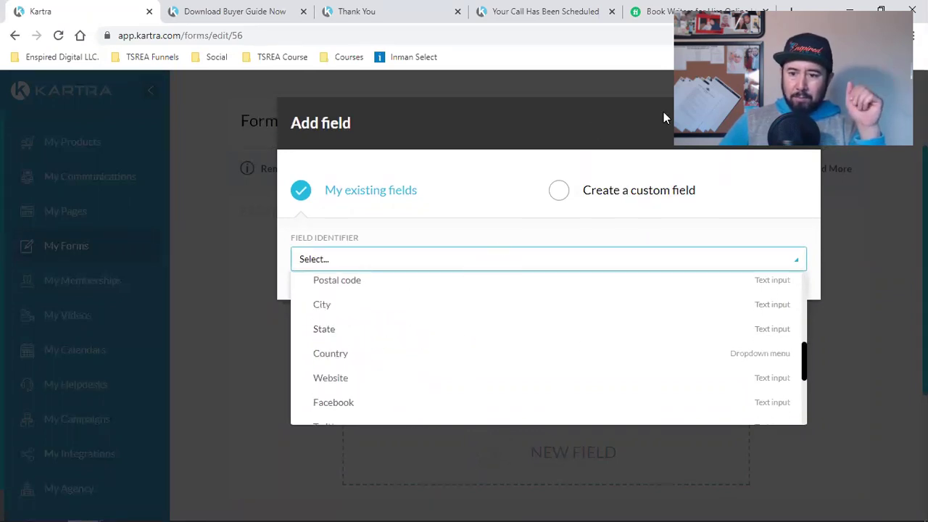
key(Escape)
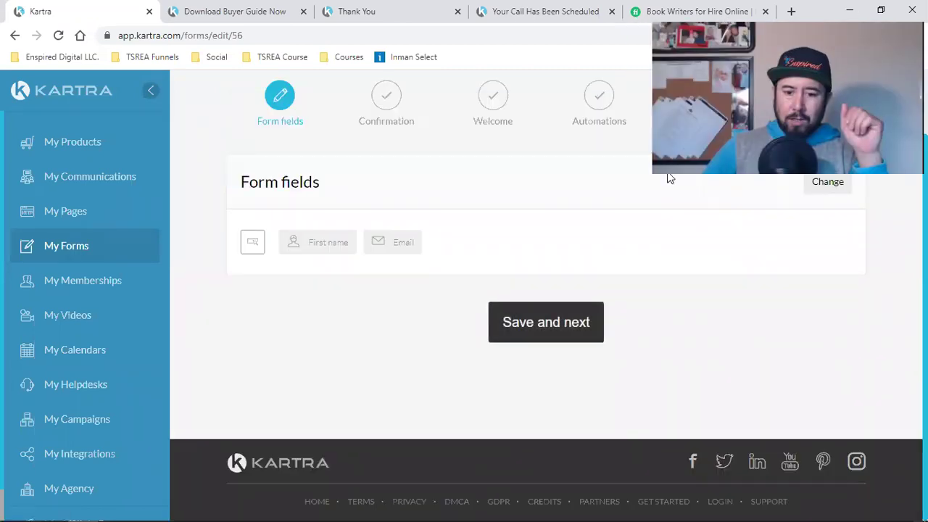
Step: Save the Buyer Guide form fields and review the live download and thank-you pages
click(500, 338)
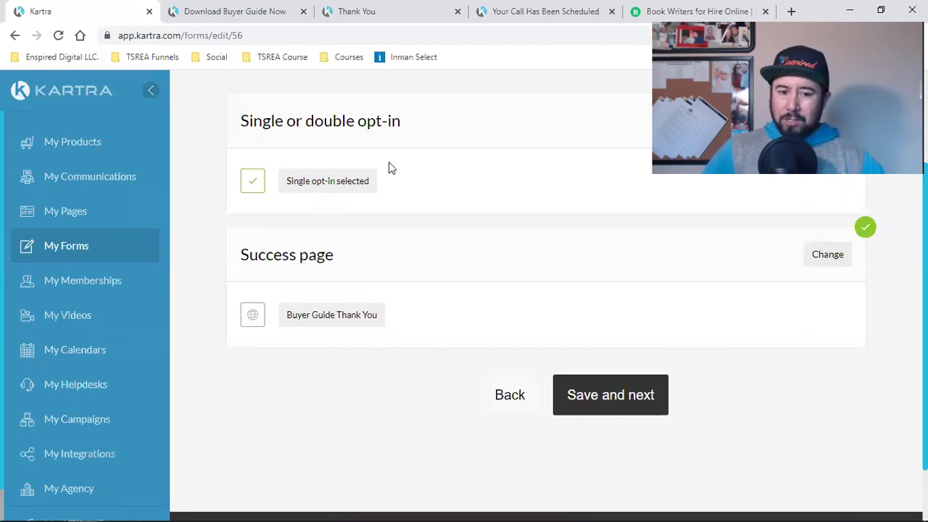
triple_click(275, 256)
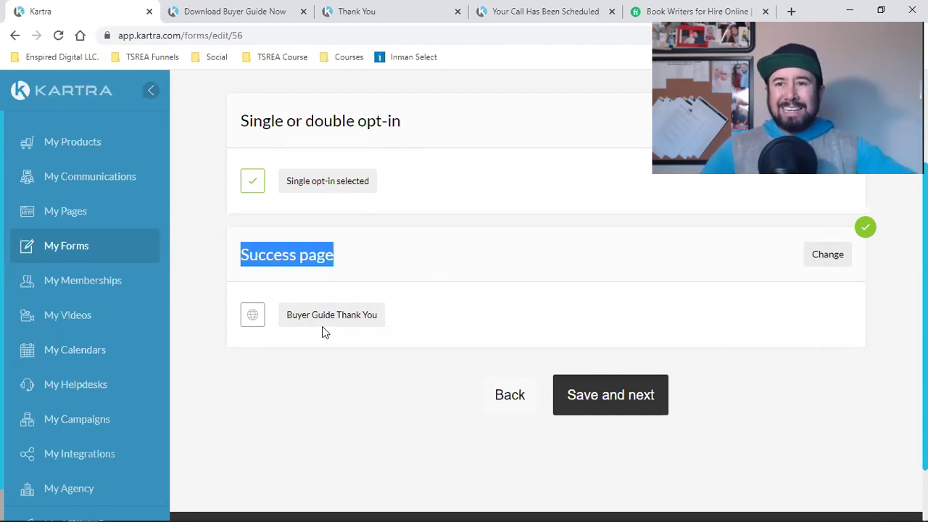
click(275, 8)
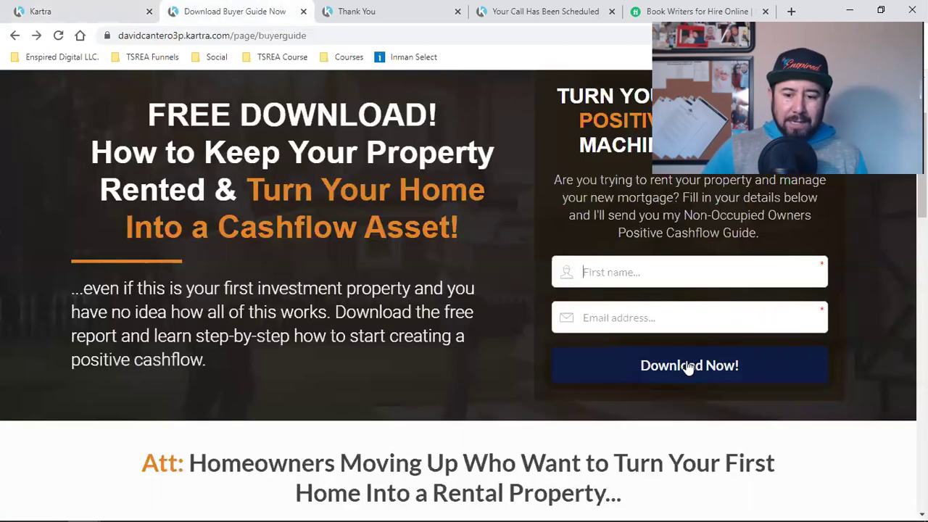
click(426, 7)
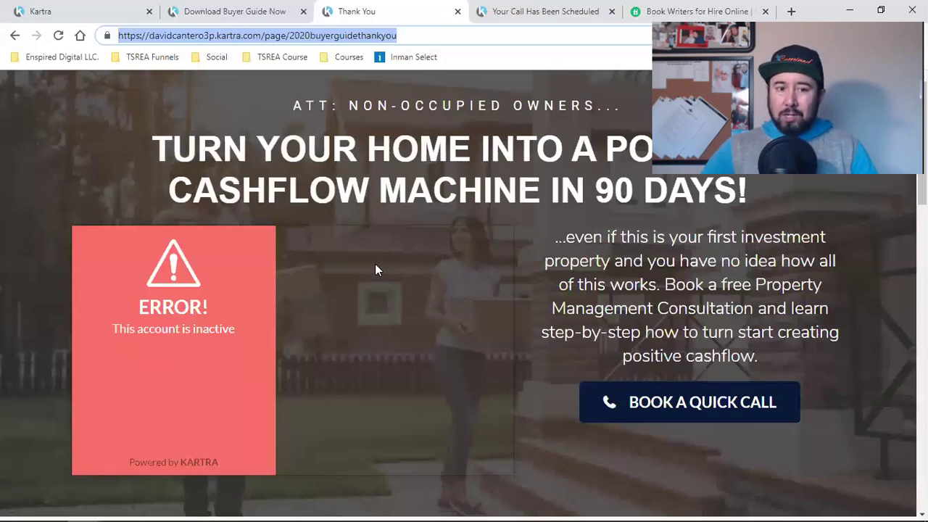
Step: Keep single opt-in, set Buyer Guide Thank You as the success page, and continue
click(73, 9)
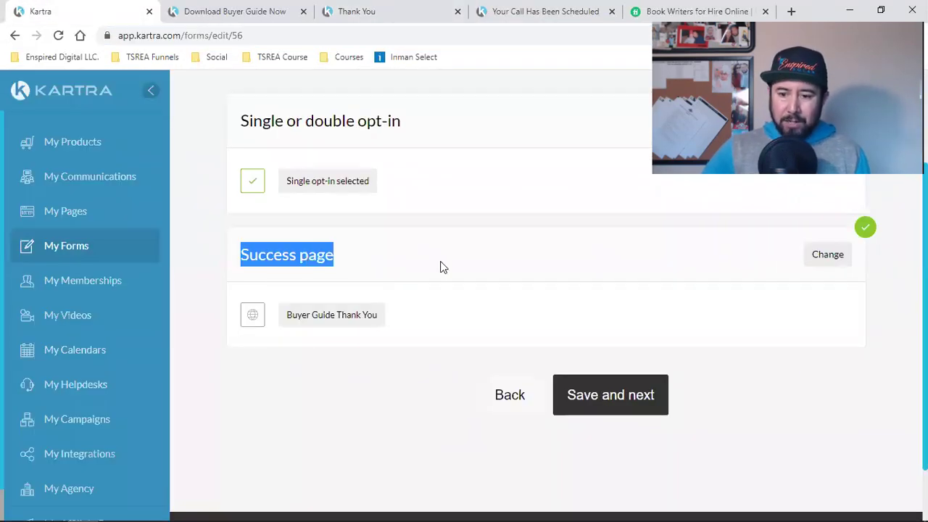
click(838, 264)
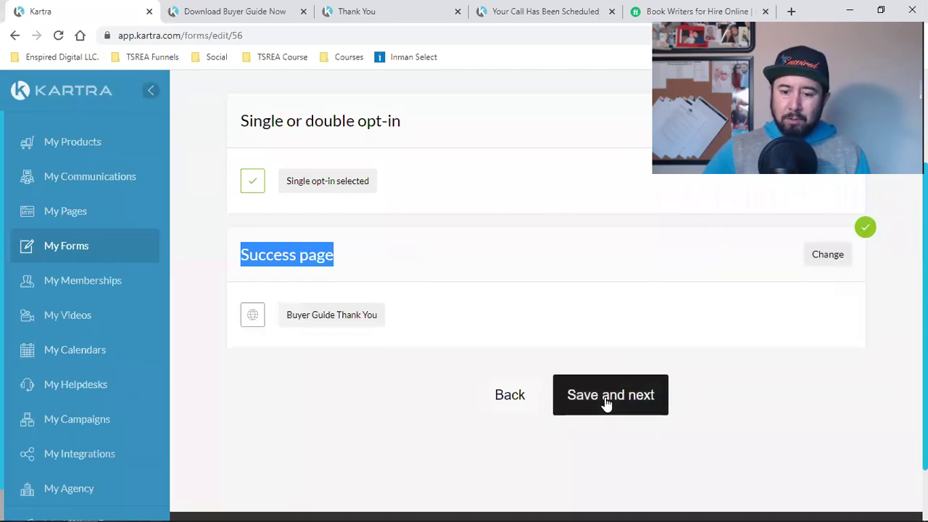
click(604, 404)
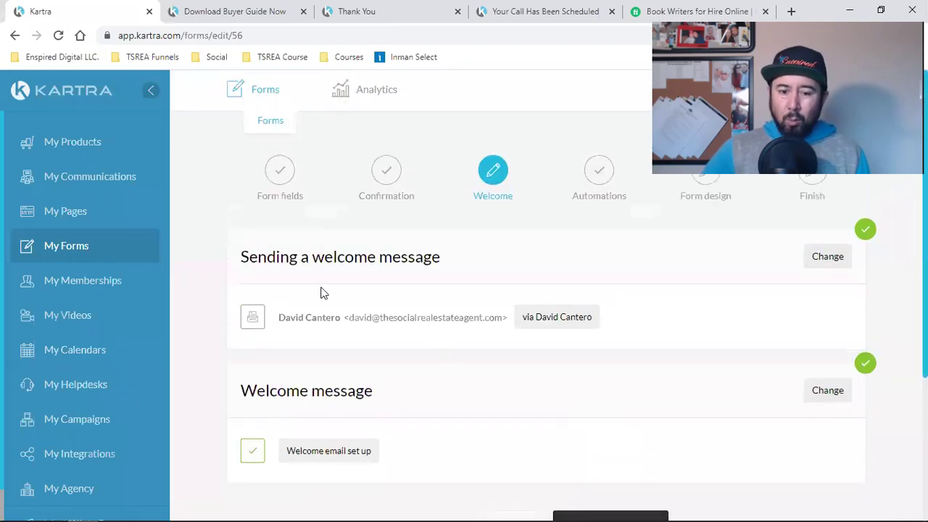
Step: Select the domain part of the sender's email address, then clear the selection
triple_click(424, 319)
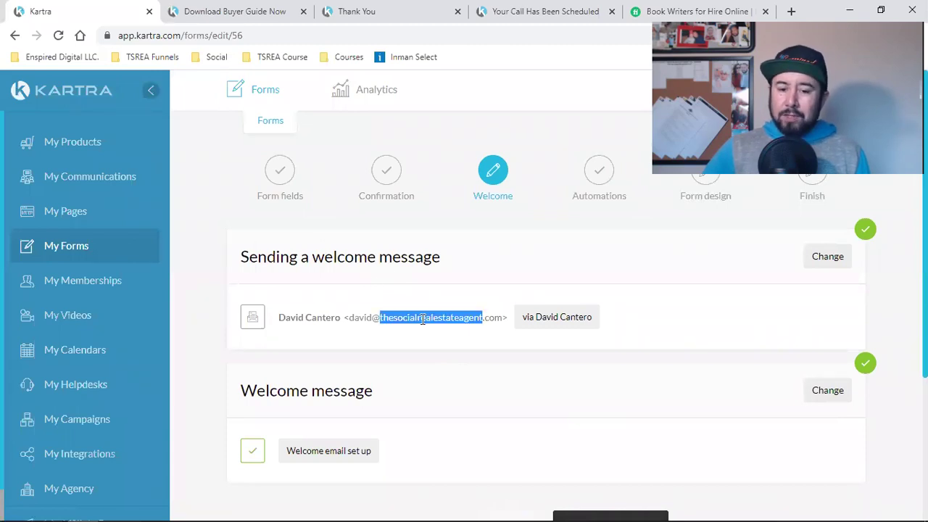
double_click(423, 318)
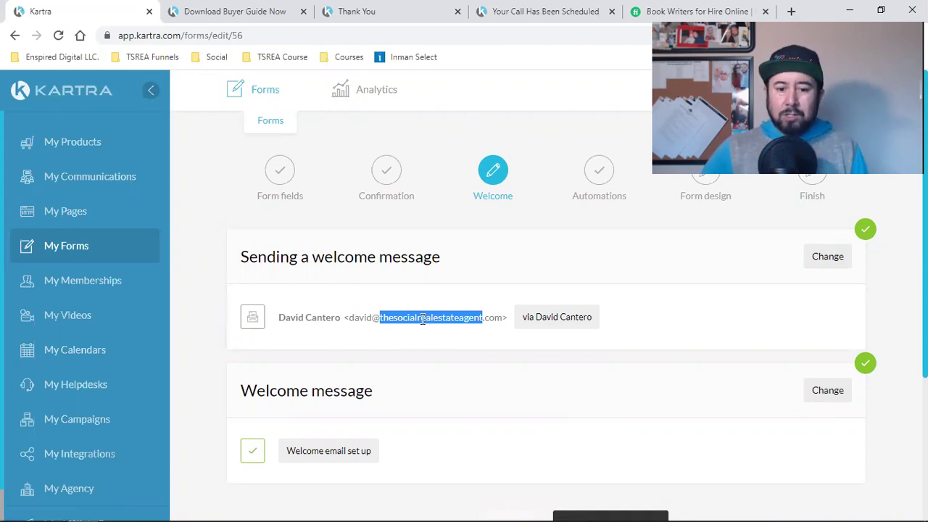
click(423, 319)
double_click(423, 319)
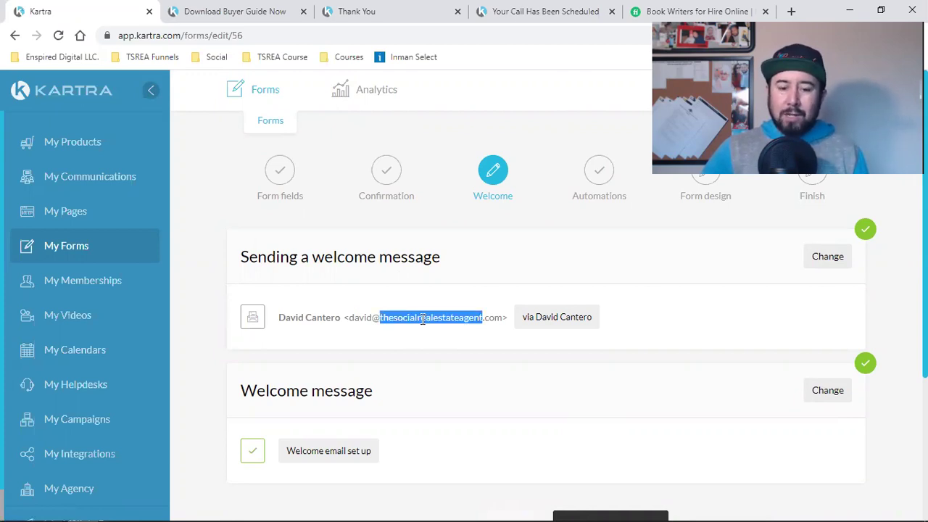
scroll(554, 317, down, 2)
scroll(609, 327, up, 2)
click(345, 399)
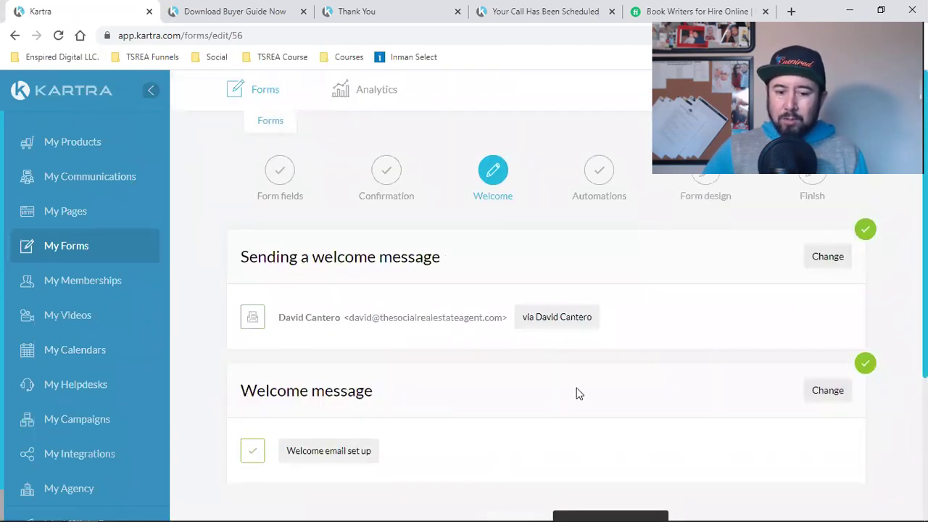
Step: Open the 'Thank you {first_name}!' welcome email, select its 'Download here' line, and go Advanced
click(558, 386)
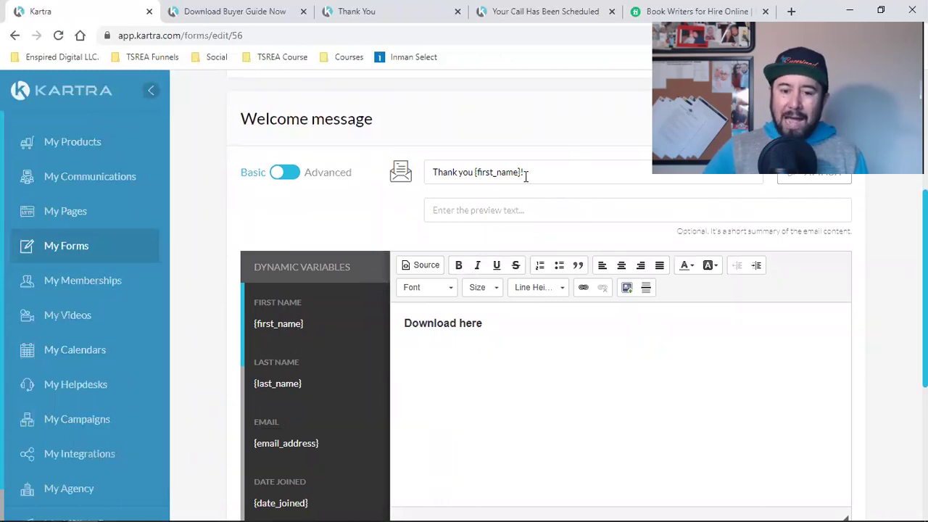
triple_click(461, 326)
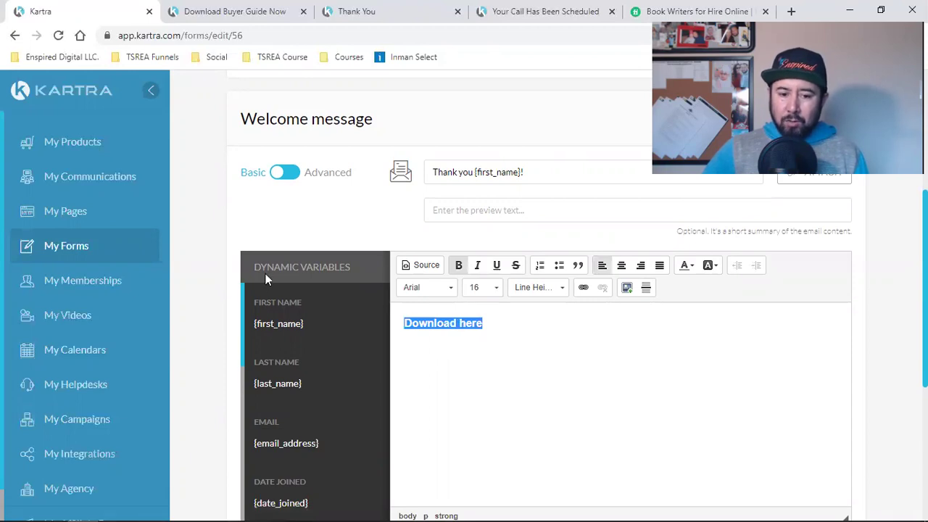
scroll(471, 294, down, 2)
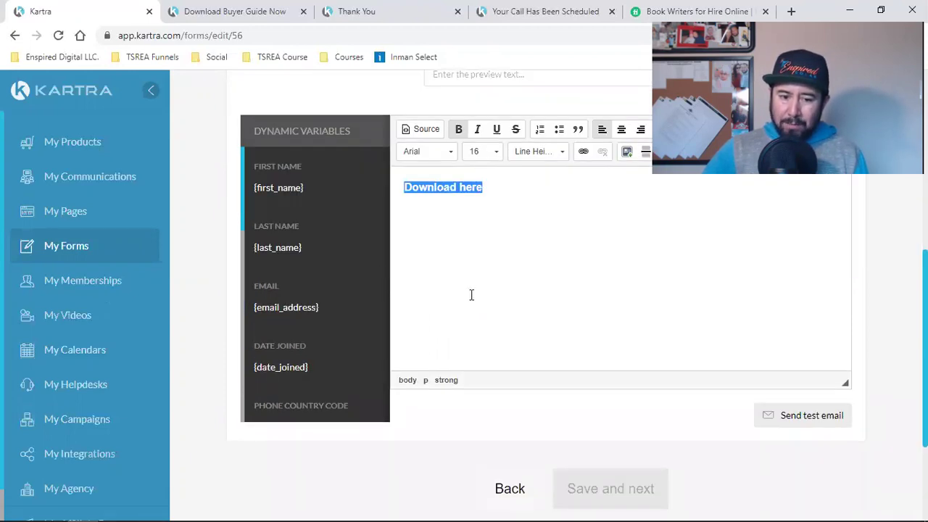
scroll(362, 254, up, 2)
click(295, 174)
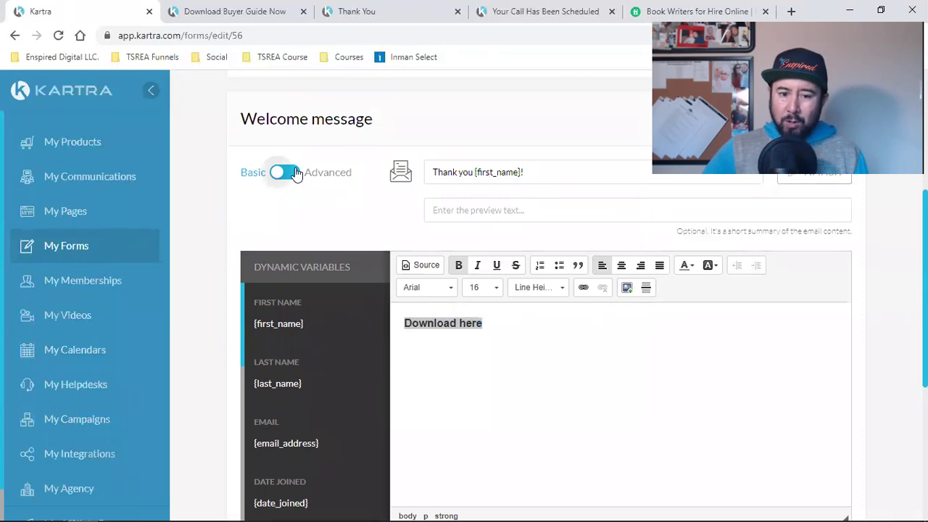
Step: Browse the full email templates and drop a sample template onto the canvas
click(331, 313)
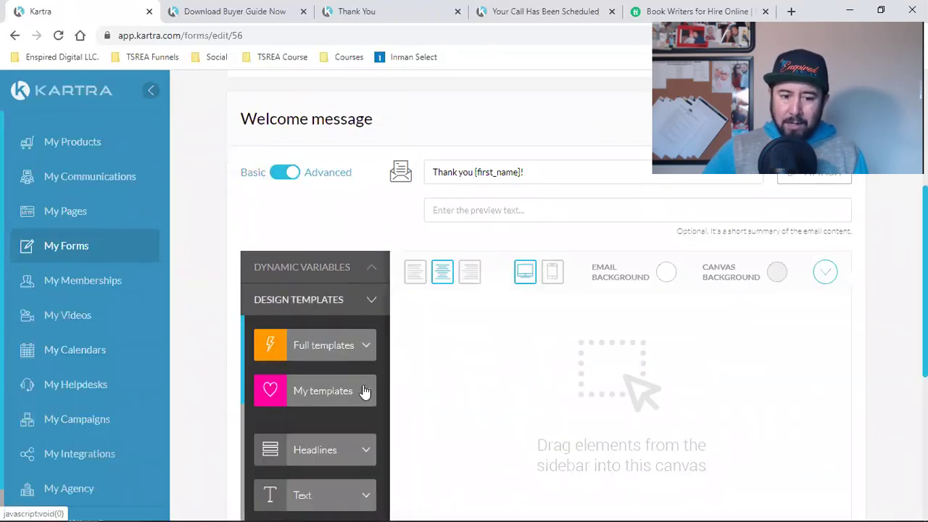
scroll(364, 392, down, 3)
scroll(365, 392, up, 3)
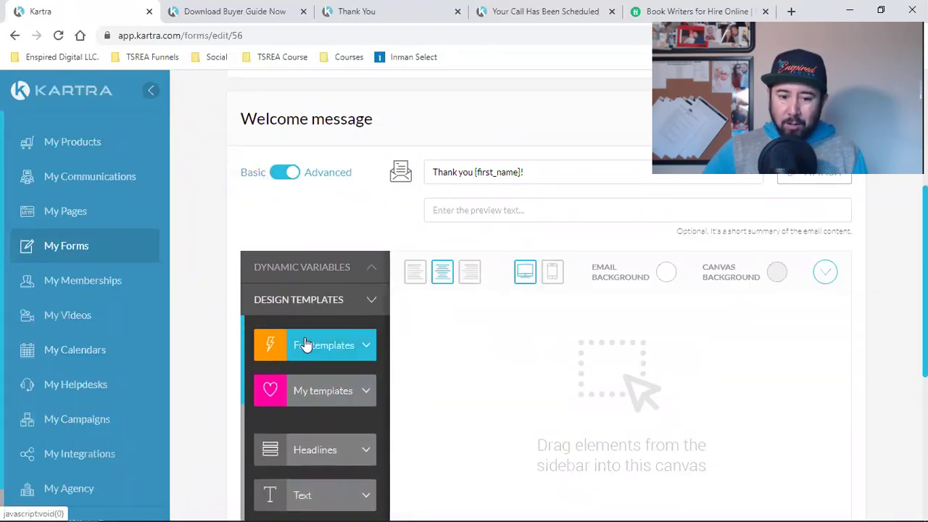
click(305, 345)
scroll(288, 277, down, 2)
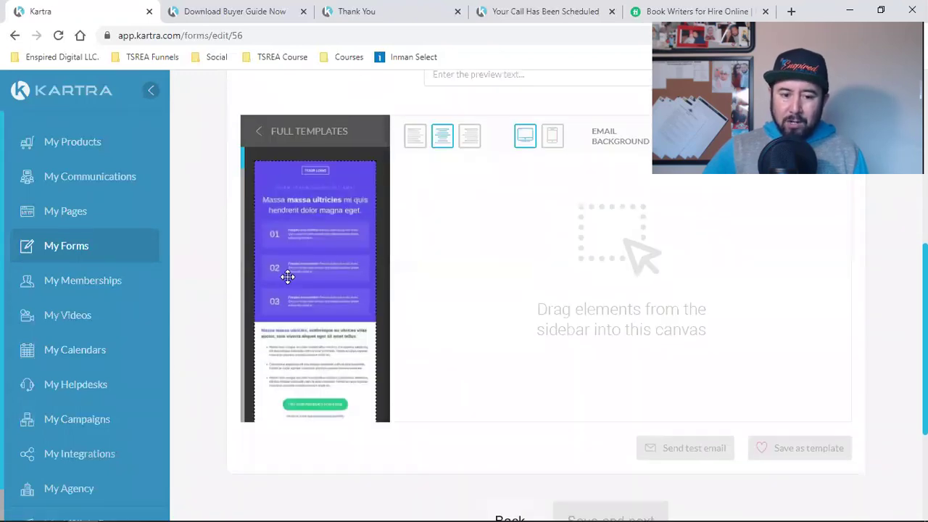
scroll(287, 277, down, 10)
scroll(288, 277, down, 10)
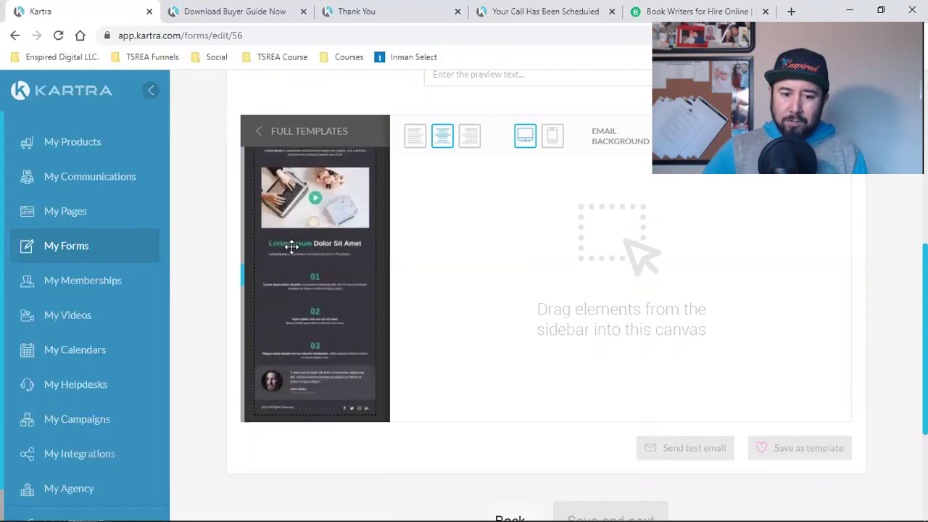
drag(291, 247, 321, 274)
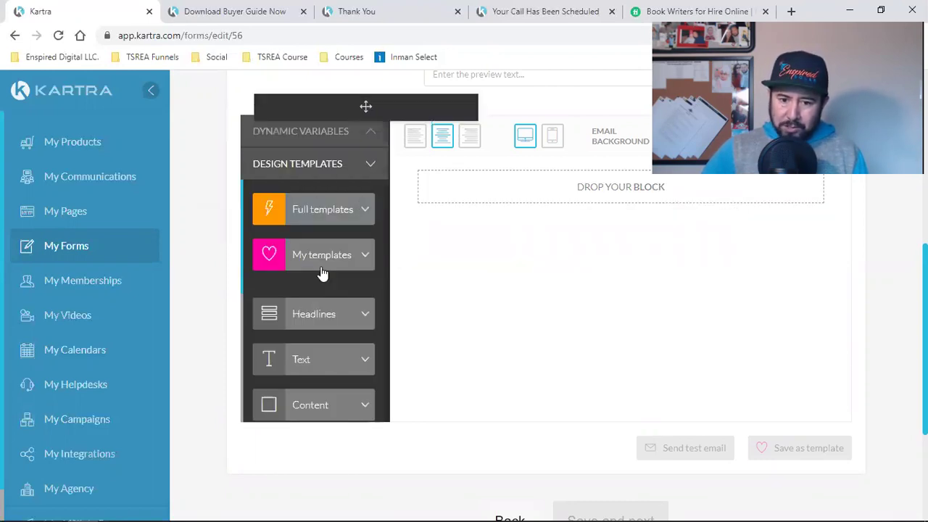
Step: Add a headline block, a text paragraph below it, and a READ MORE button
click(328, 319)
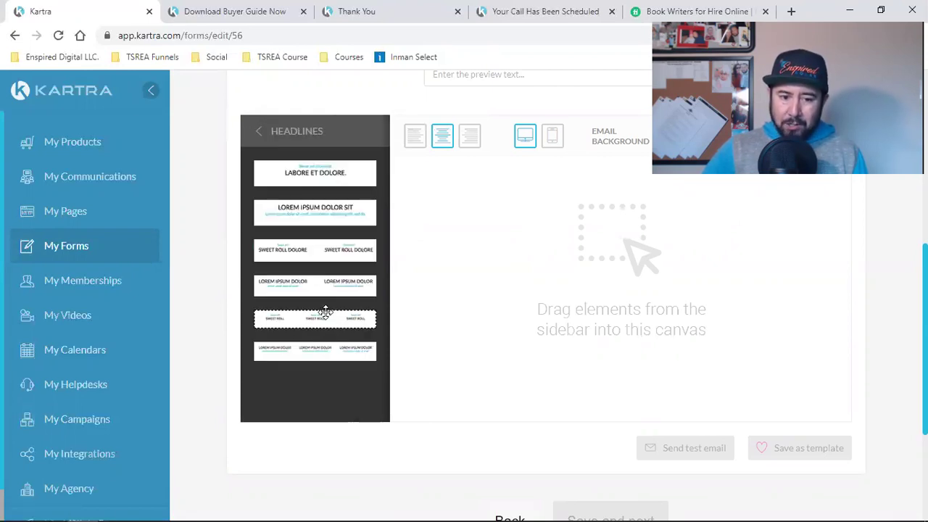
drag(305, 178, 574, 198)
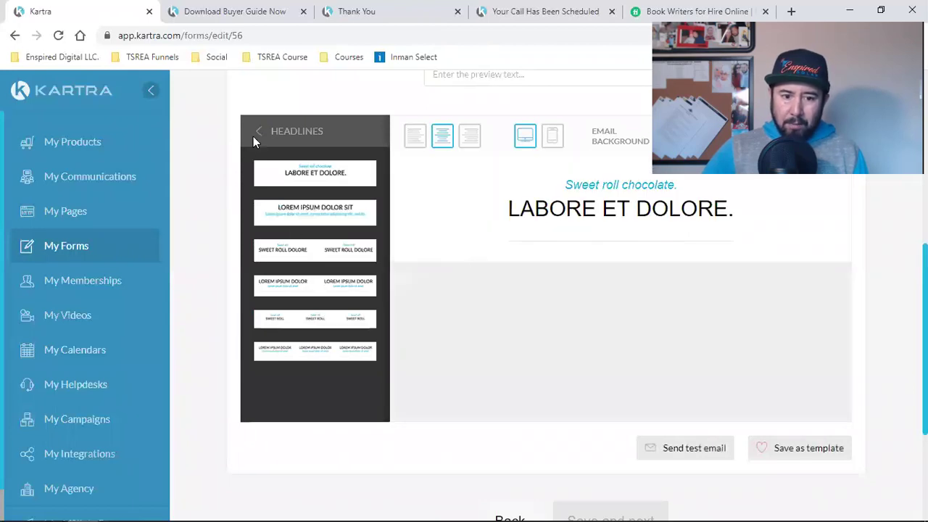
click(258, 133)
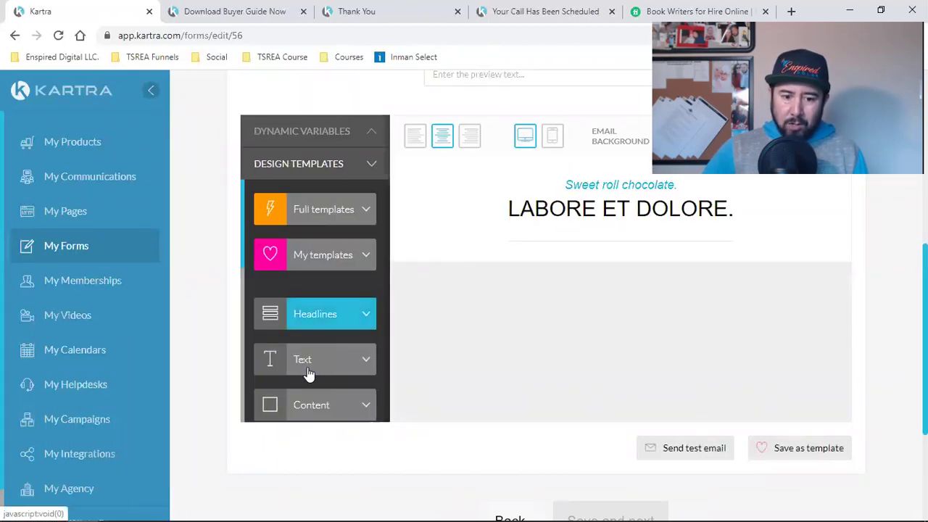
click(311, 366)
drag(356, 186, 625, 356)
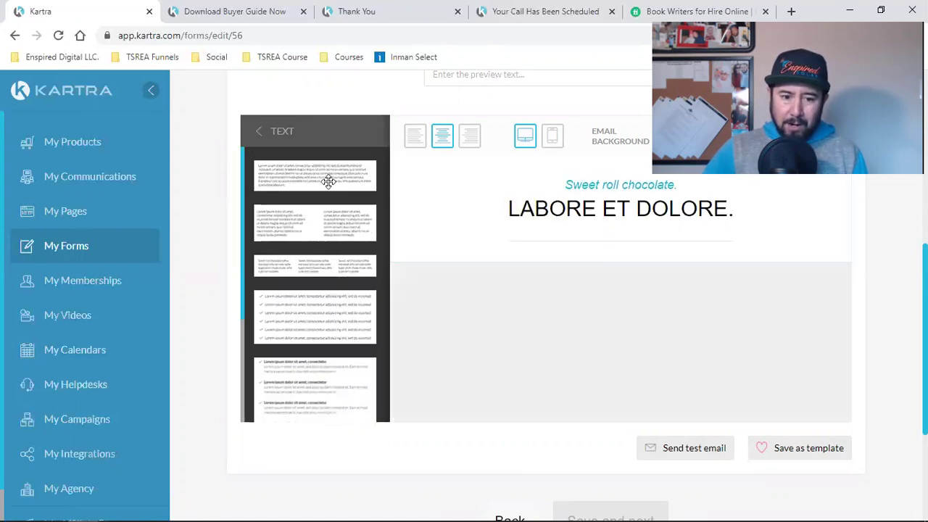
click(260, 135)
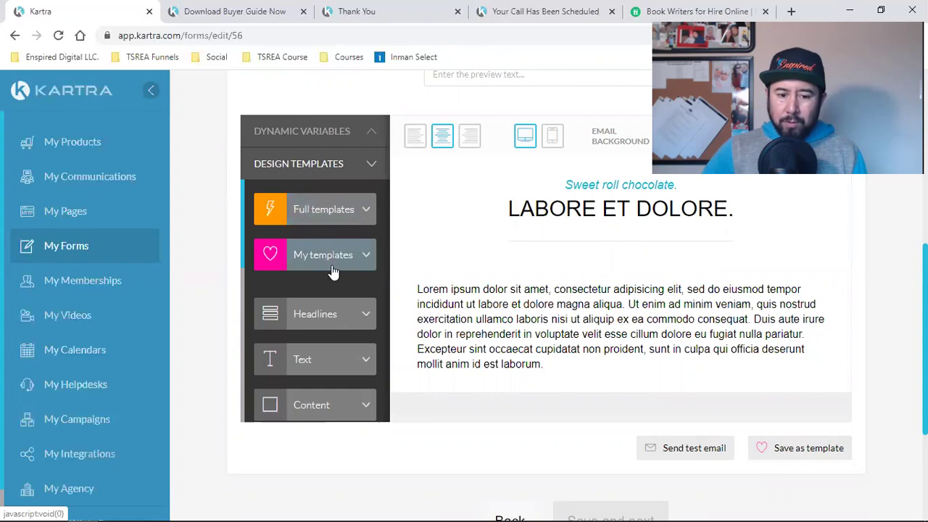
scroll(332, 269, down, 3)
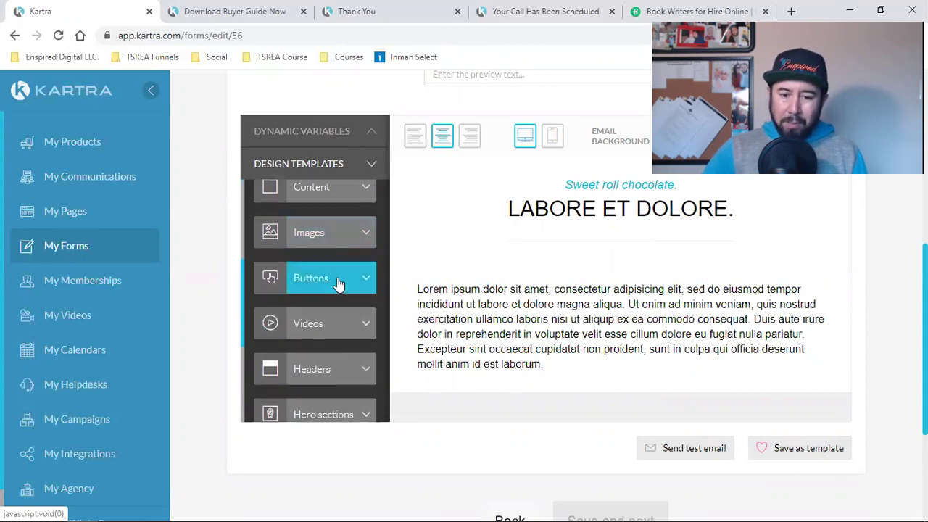
click(337, 283)
drag(312, 174, 666, 400)
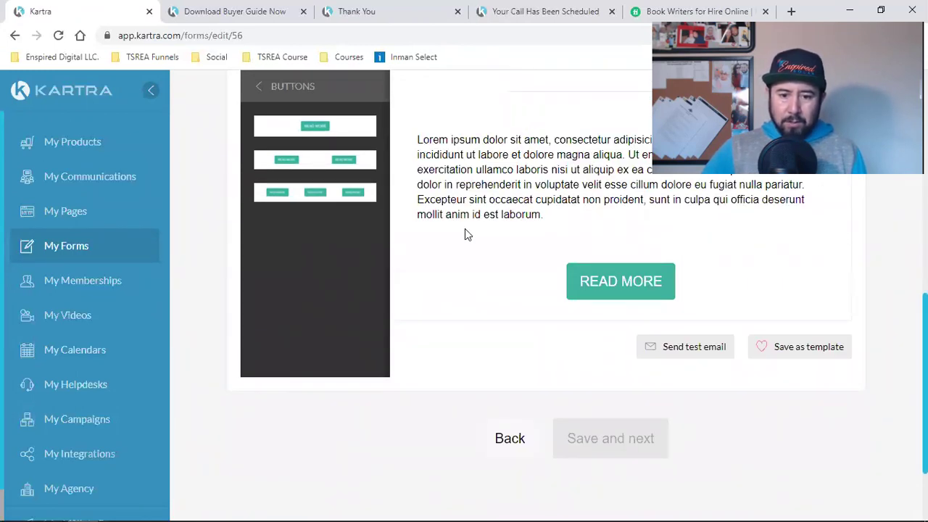
Step: Add the '© 2016 All Rights Reserved' copyright footer at the bottom of the email
click(259, 88)
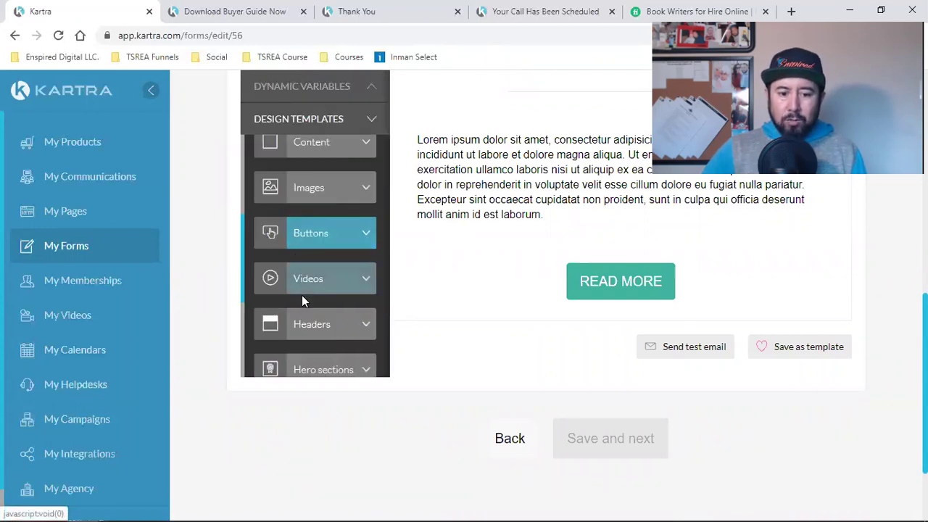
scroll(302, 304, down, 3)
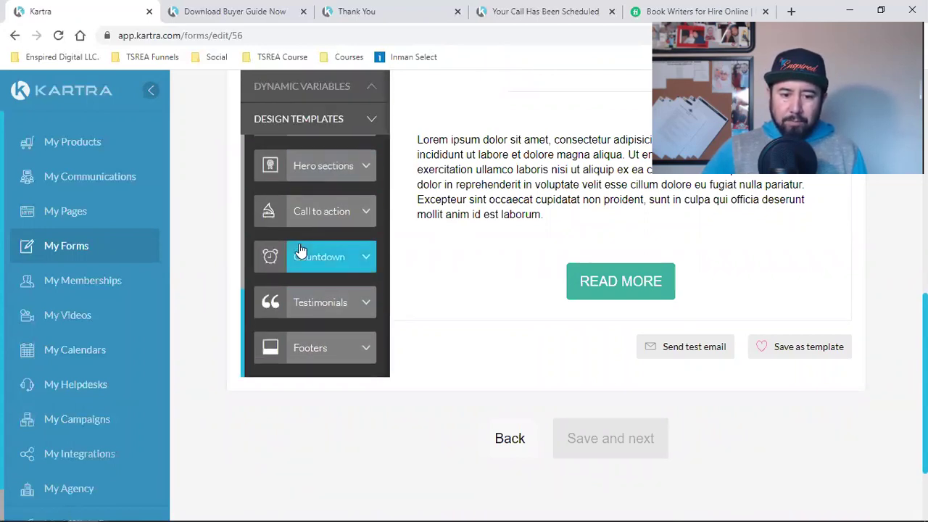
scroll(326, 308, down, 2)
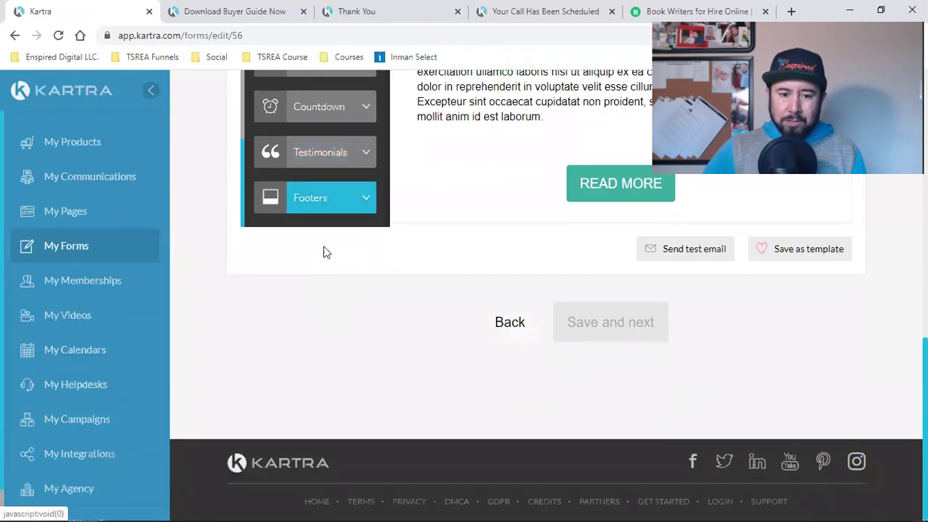
click(303, 199)
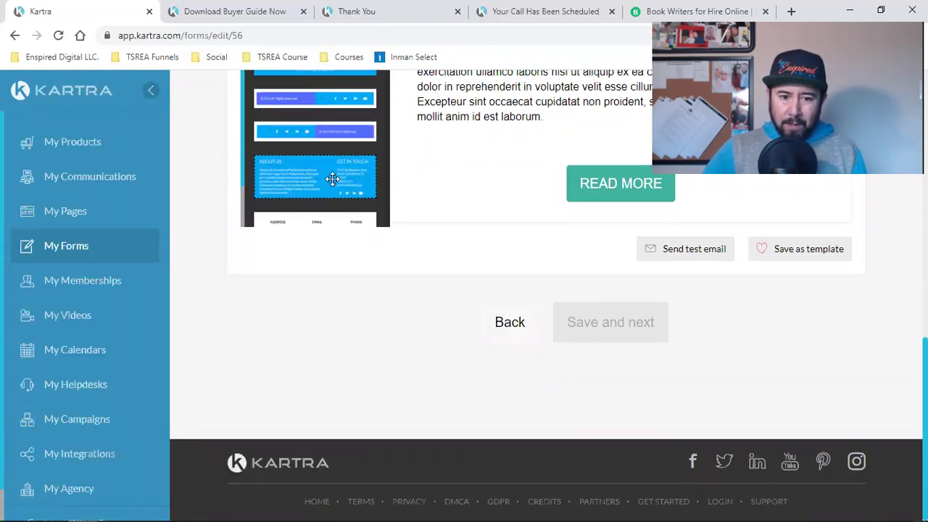
scroll(303, 216, up, 5)
scroll(438, 288, down, 2)
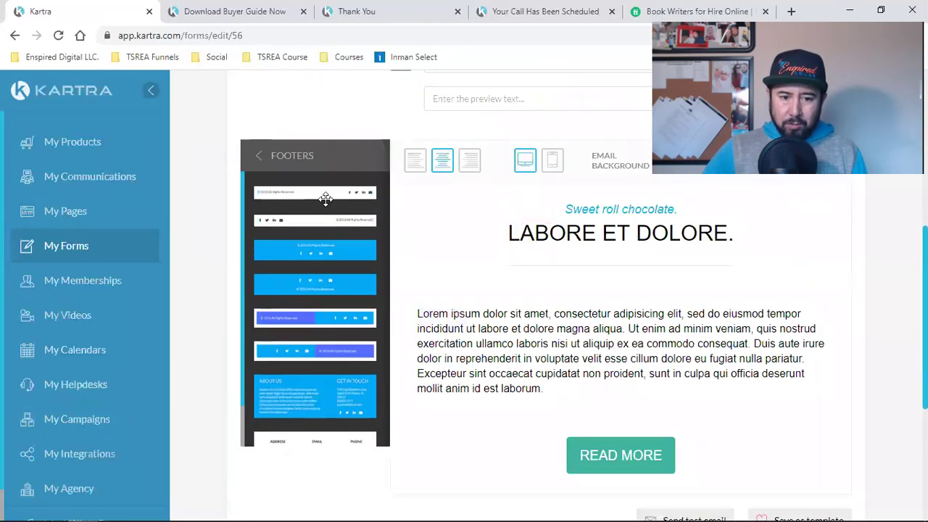
scroll(326, 201, down, 2)
drag(383, 148, 665, 317)
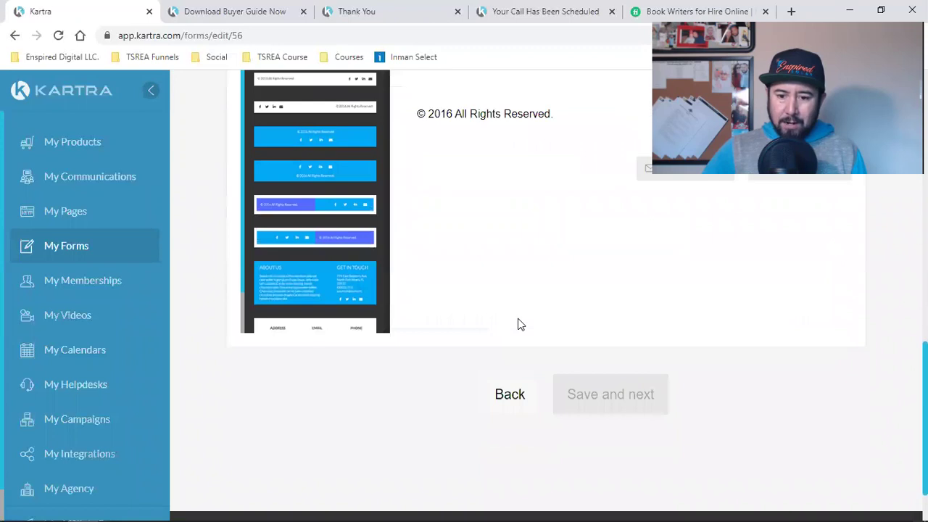
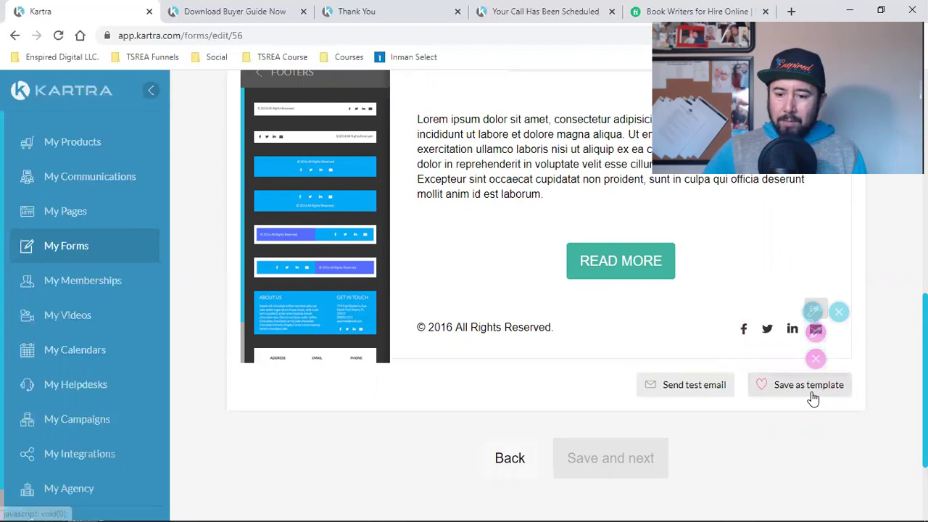
Step: Open the buyer packet PDF link in a new browser tab
scroll(871, 399, up, 4)
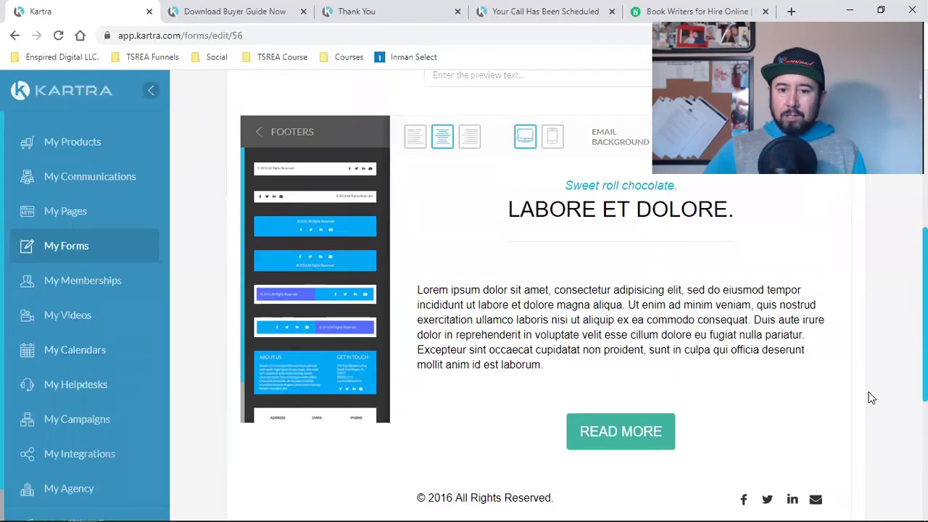
scroll(872, 398, down, 2)
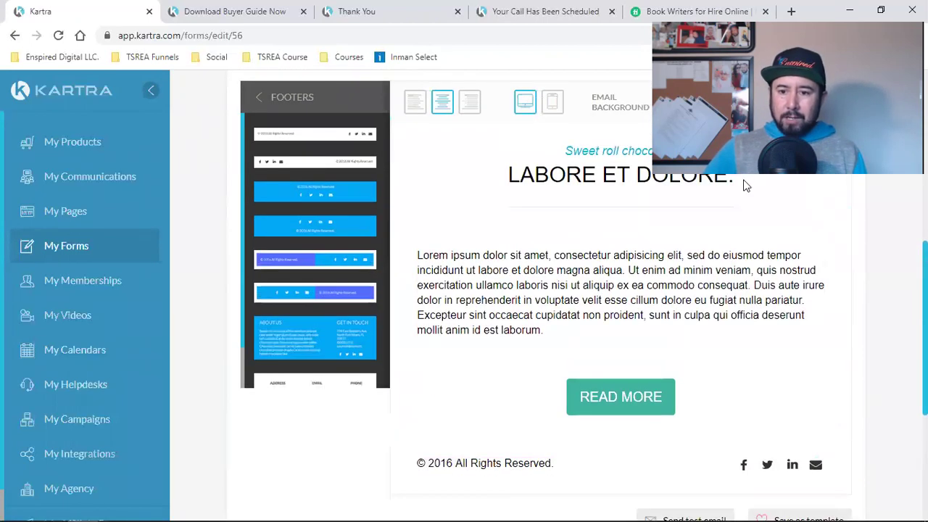
key(ctrl+t)
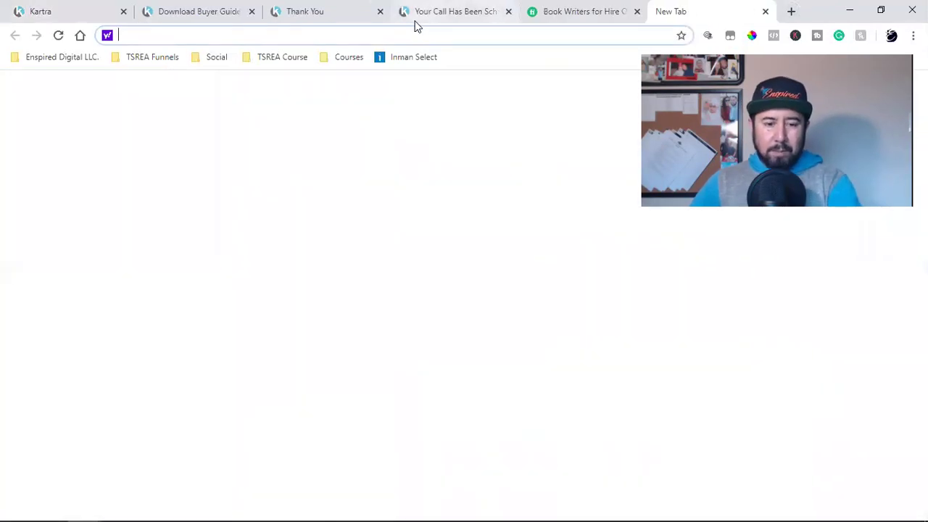
key(ctrl+v)
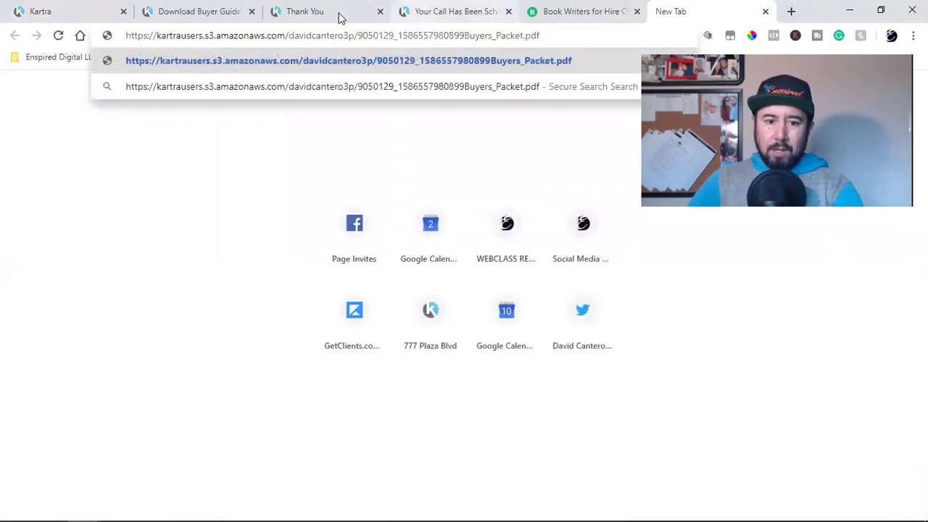
Step: Sample and copy the navy colour 091939 from the thank-you page's call button
click(306, 10)
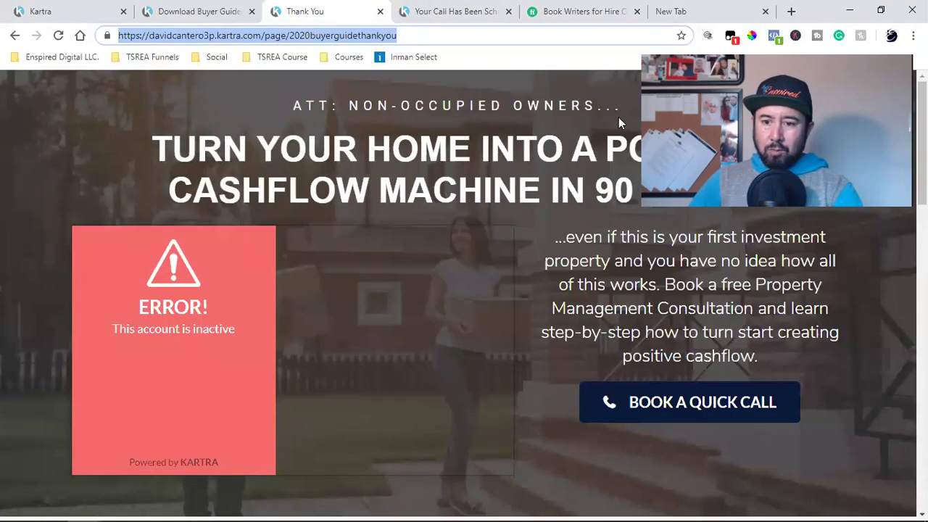
click(752, 35)
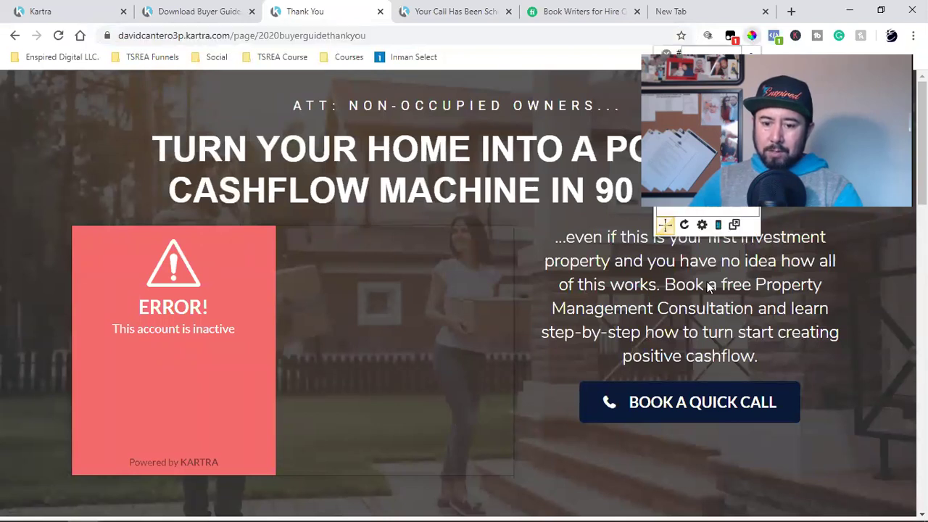
click(619, 390)
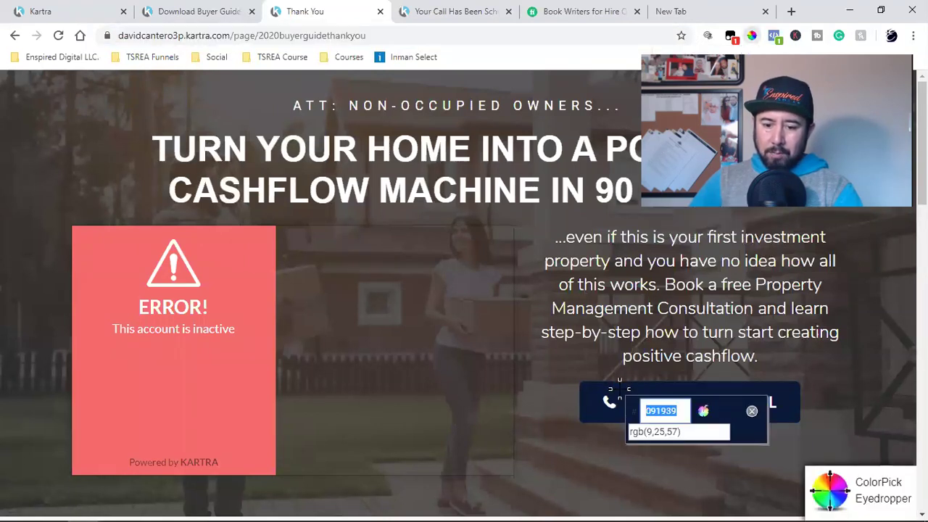
right_click(653, 411)
click(668, 419)
click(752, 410)
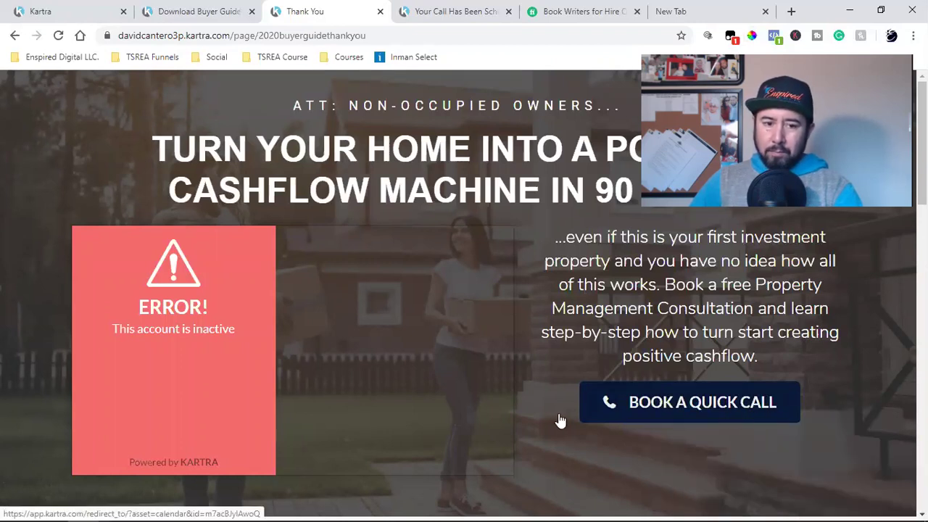
click(99, 18)
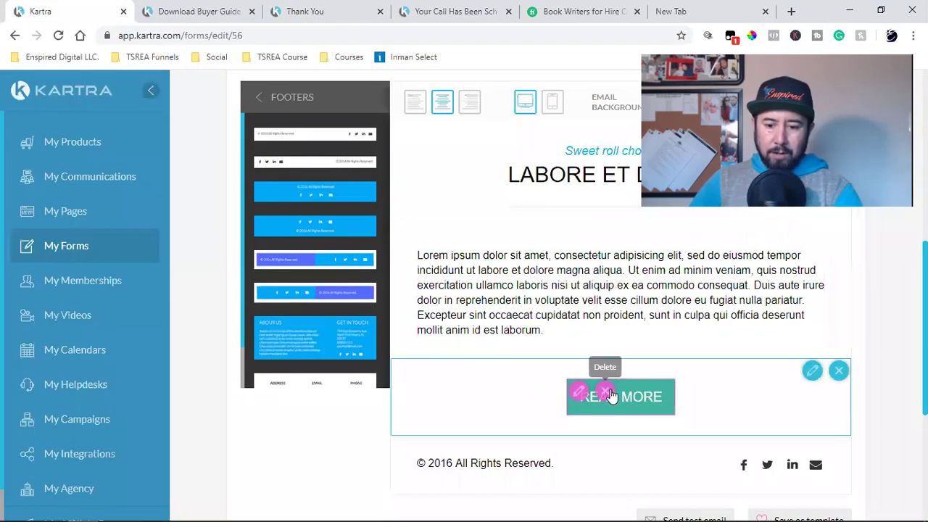
Step: Set the READ MORE button's background colour to navy 091939
click(578, 395)
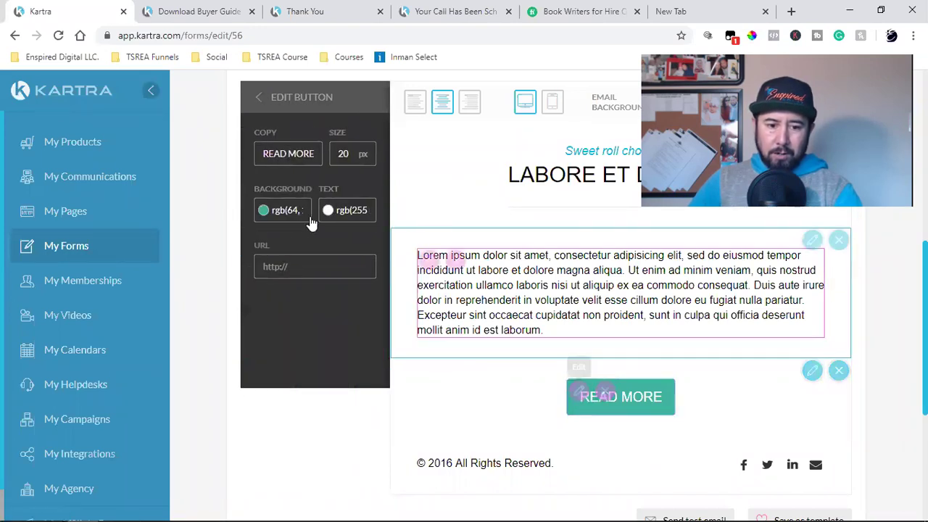
click(288, 210)
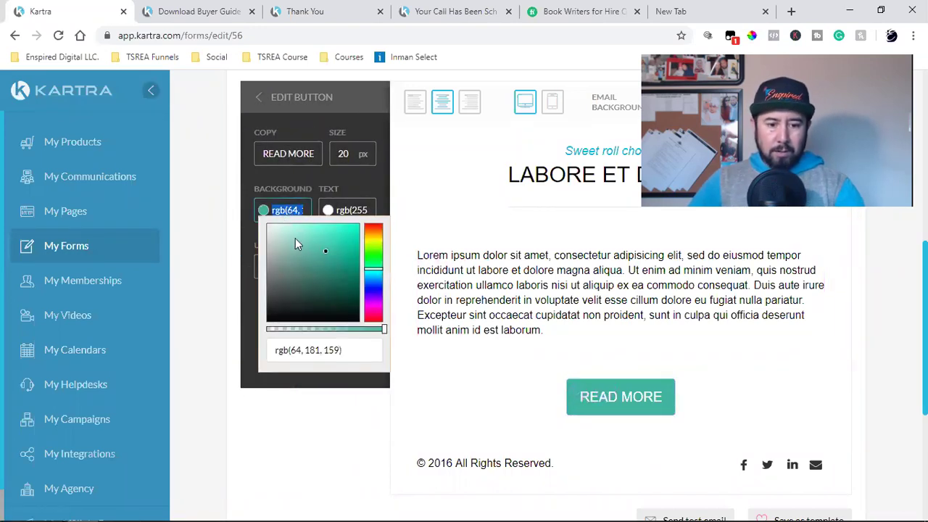
click(297, 354)
key(ctrl+a)
text(091939)
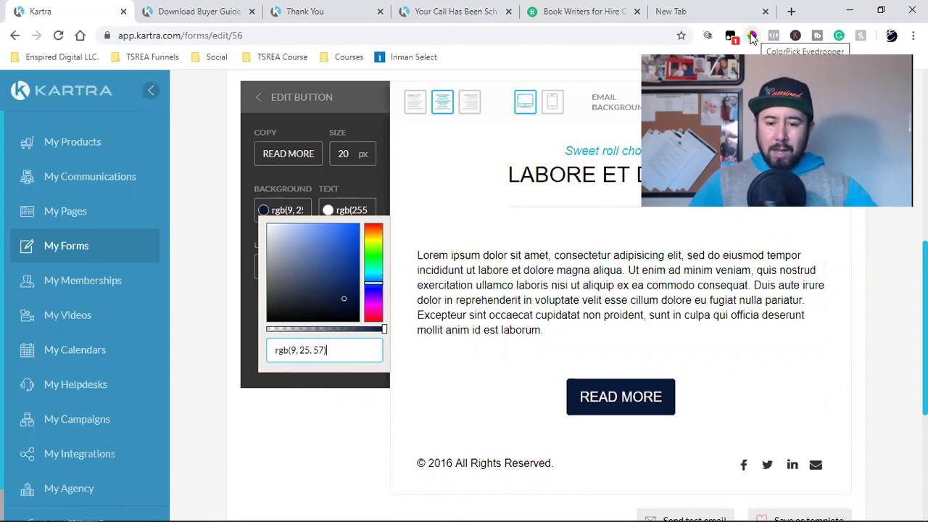
click(429, 258)
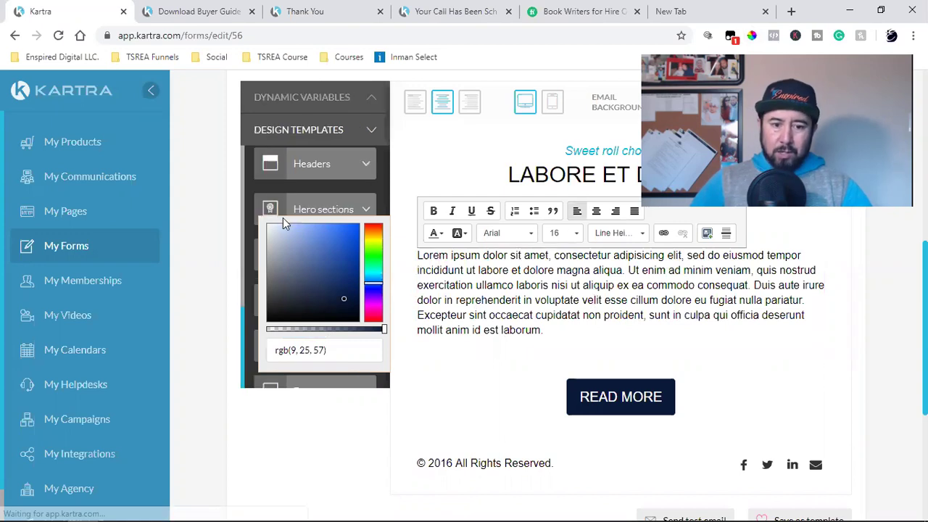
Step: Point the button's link at the buyer packet PDF URL copied from the other tab
click(681, 10)
click(382, 40)
right_click(382, 43)
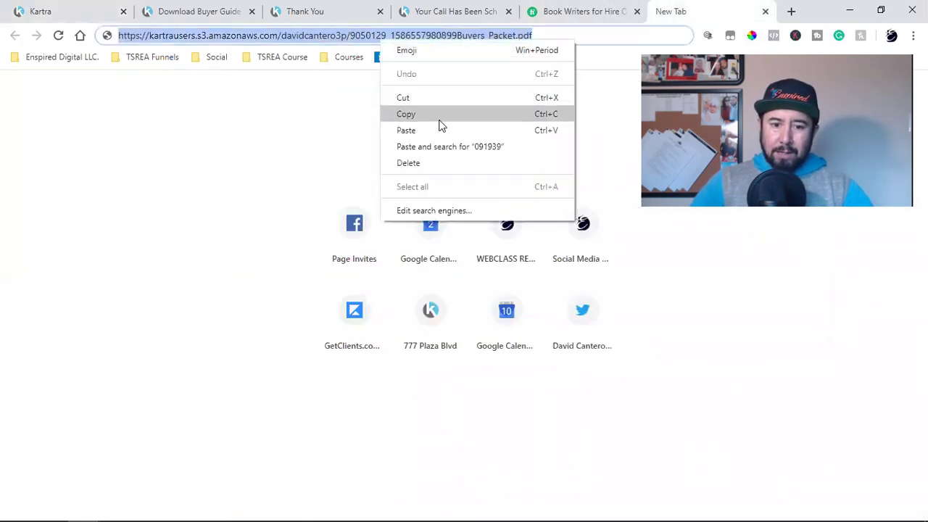
click(440, 115)
click(58, 8)
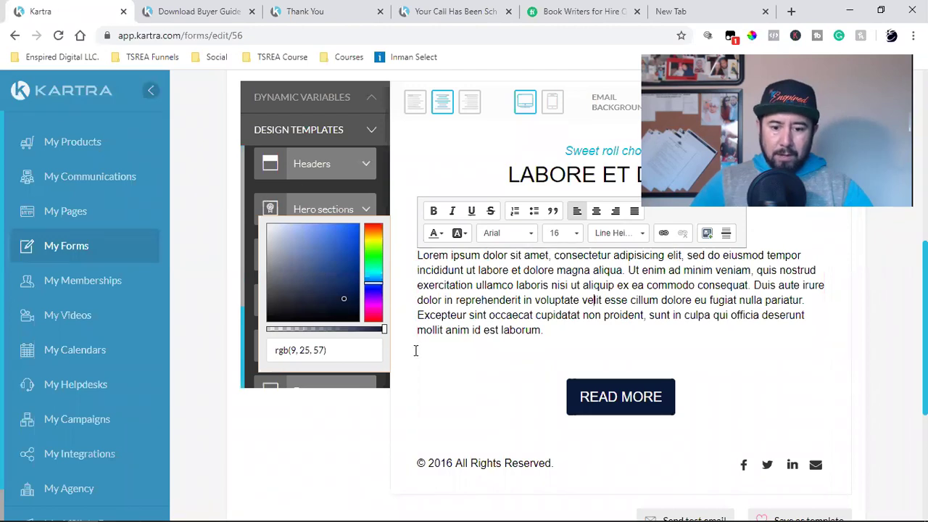
click(622, 405)
click(578, 394)
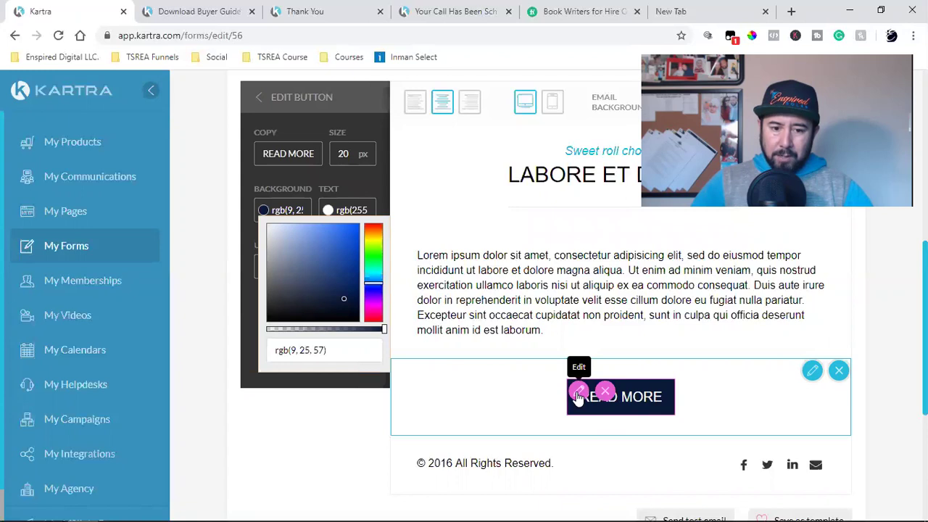
click(290, 159)
click(279, 266)
key(ctrl+v)
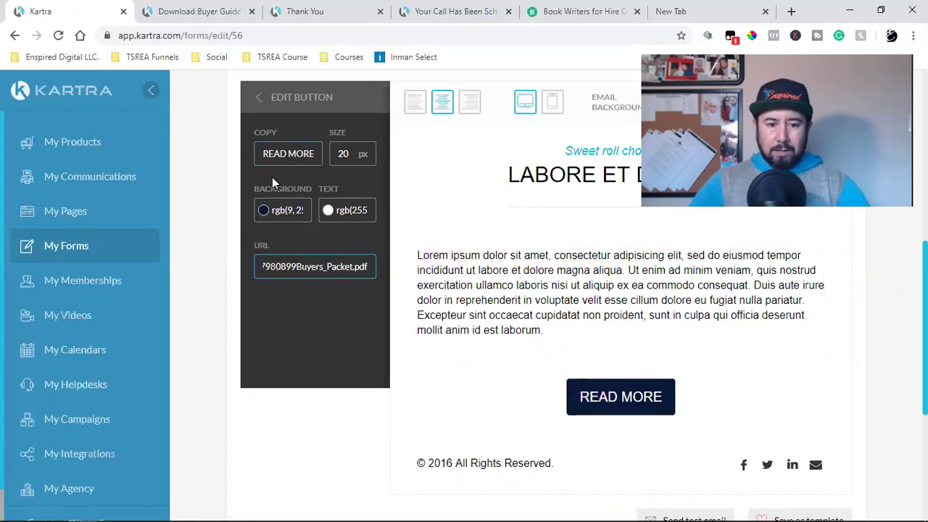
Step: Change the button label from READ MORE to DOWNLOAD NOW
triple_click(288, 159)
text(DO)
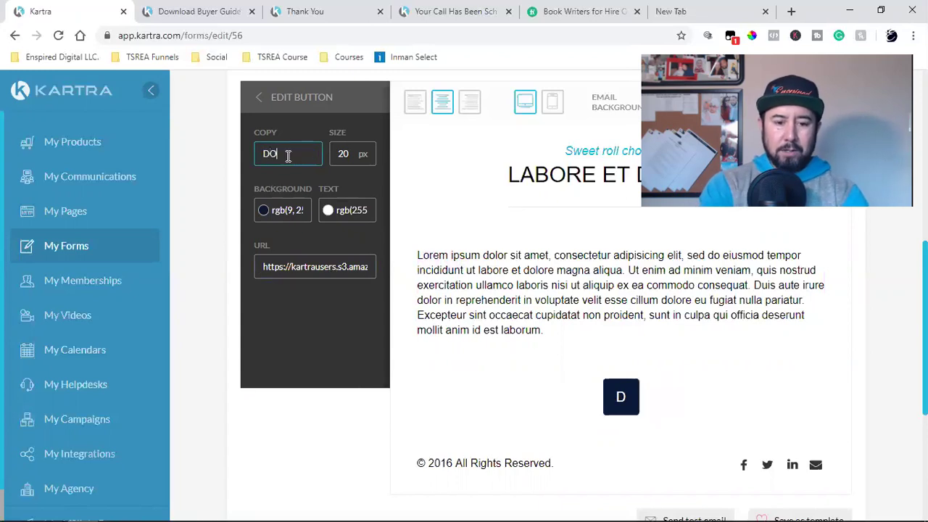
text(WNLOAND)
key(BackSpace)
key(BackSpace)
key(BackSpace)
key(BackSpace)
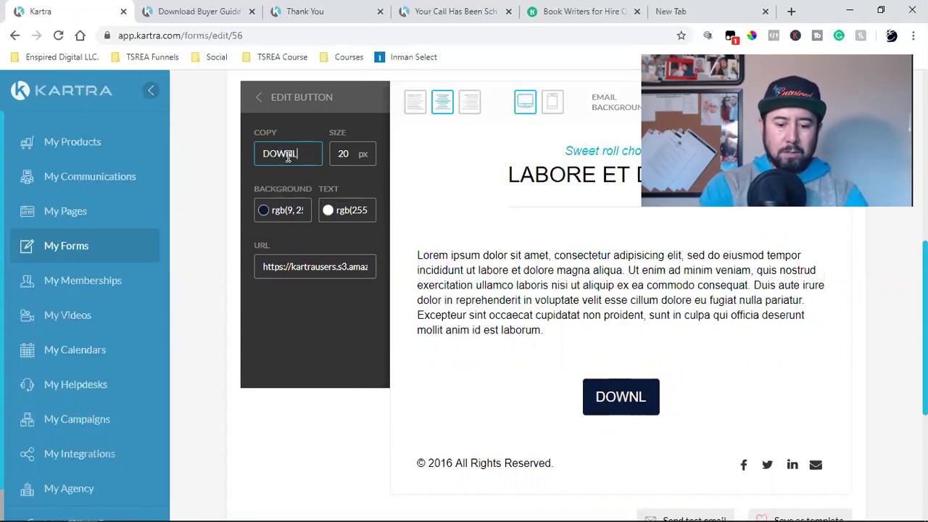
text(OAD NOW)
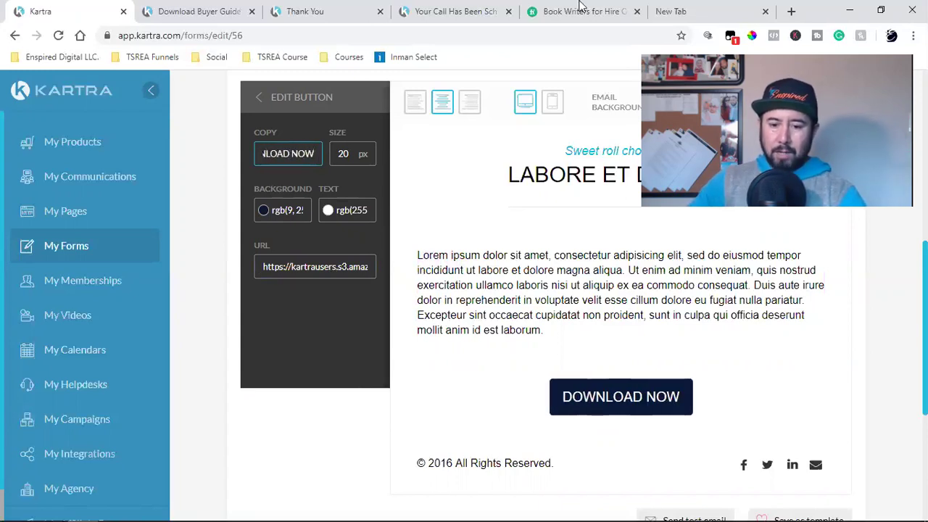
scroll(565, 285, up, 2)
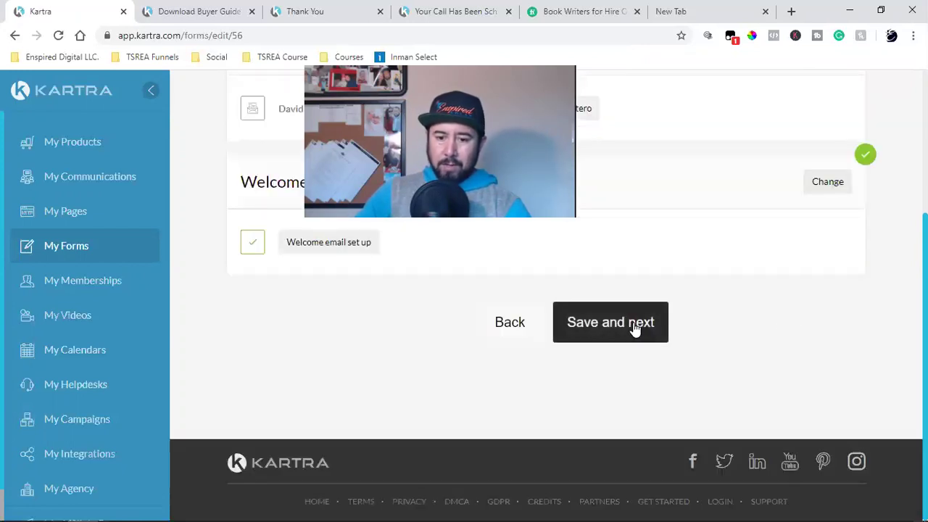
Step: Save through the welcome email, automations and form design steps, then open the lead lists
click(635, 328)
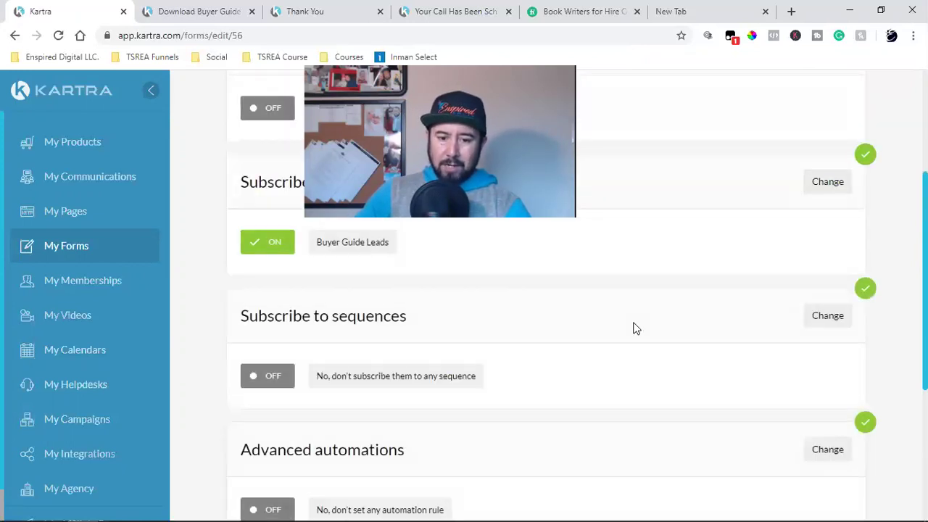
click(614, 326)
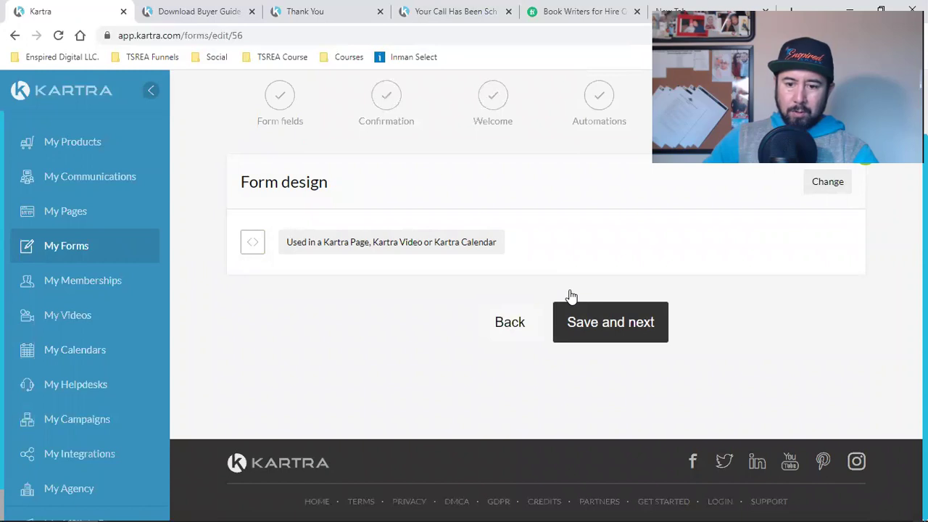
click(616, 323)
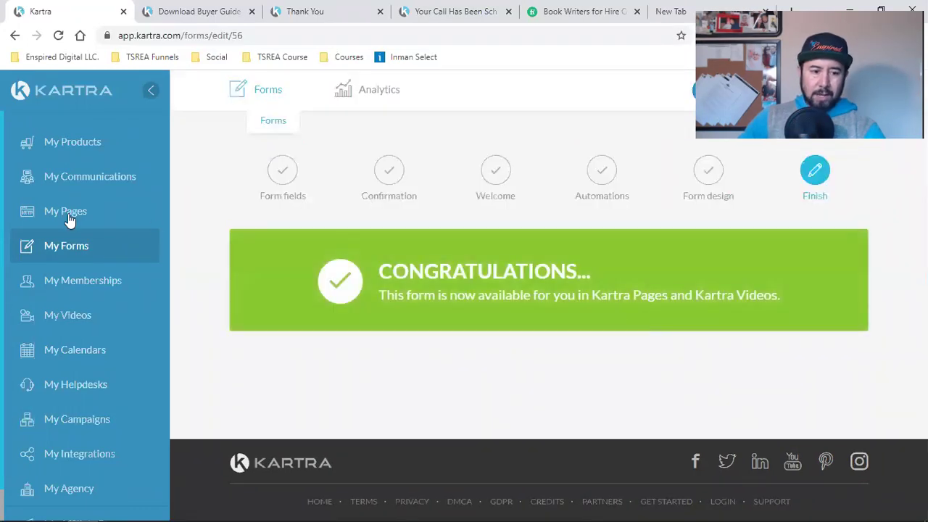
click(80, 177)
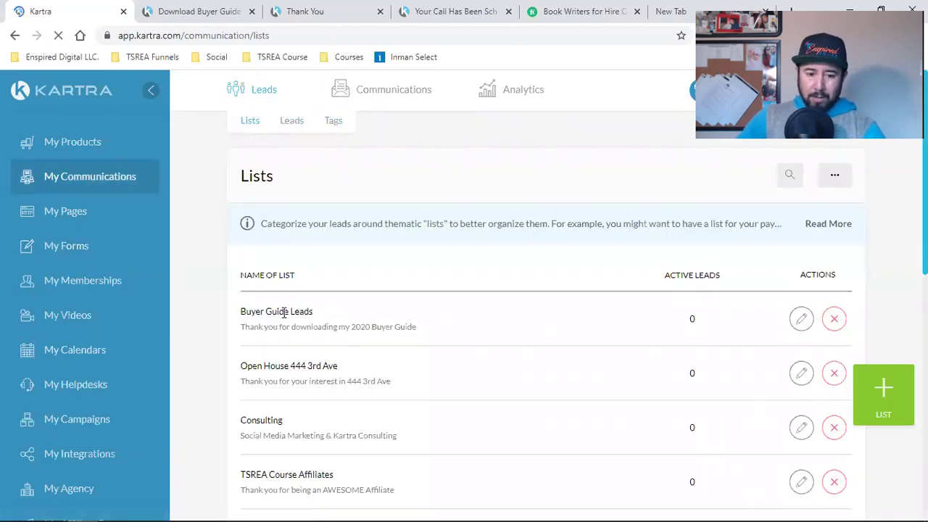
Step: Copy the Buyer Guide landing page address and load it in a new private window
triple_click(284, 312)
click(649, 292)
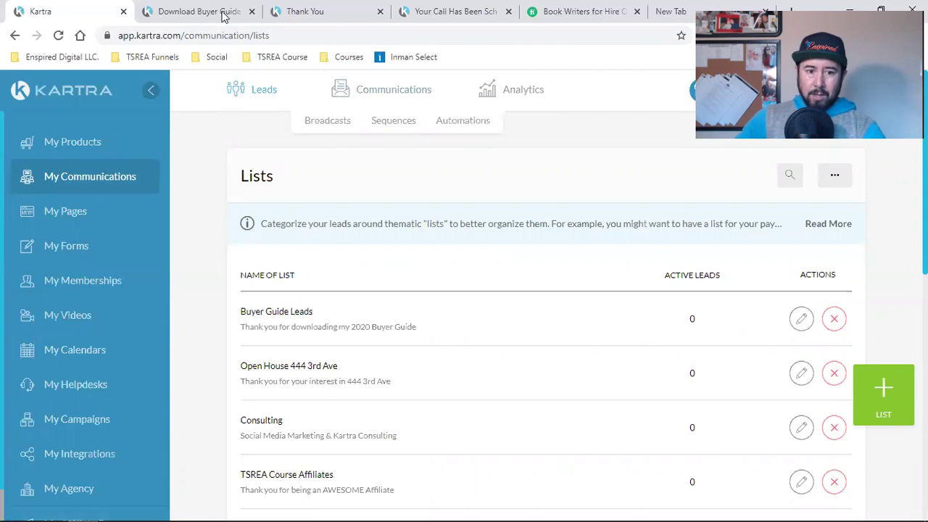
click(196, 10)
click(152, 36)
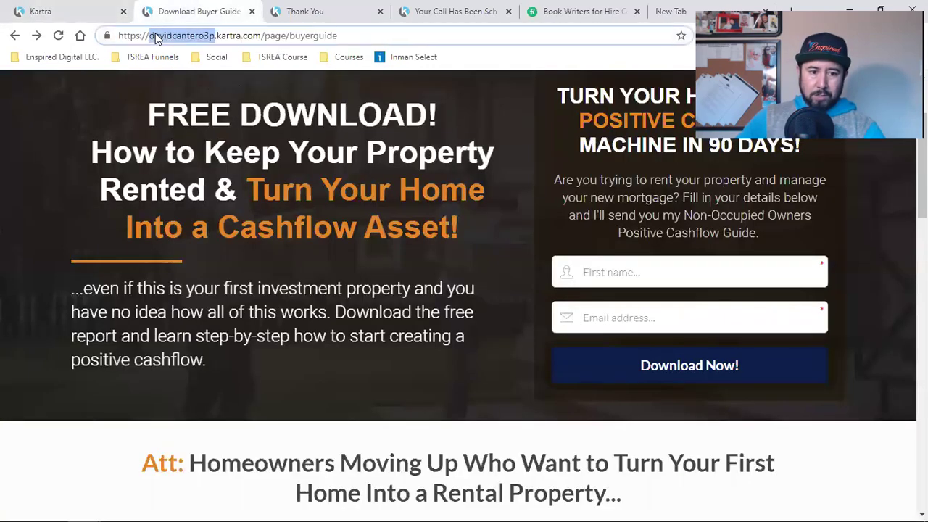
right_click(152, 33)
click(192, 109)
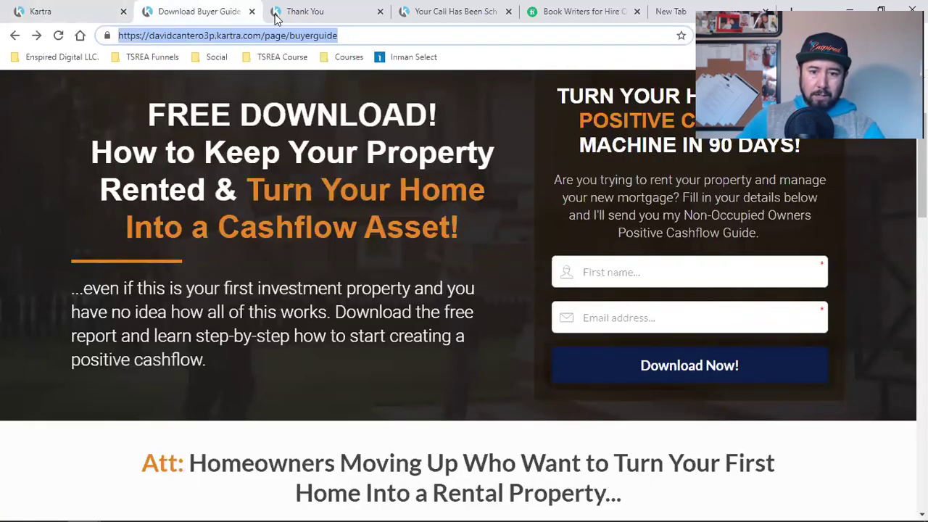
click(913, 35)
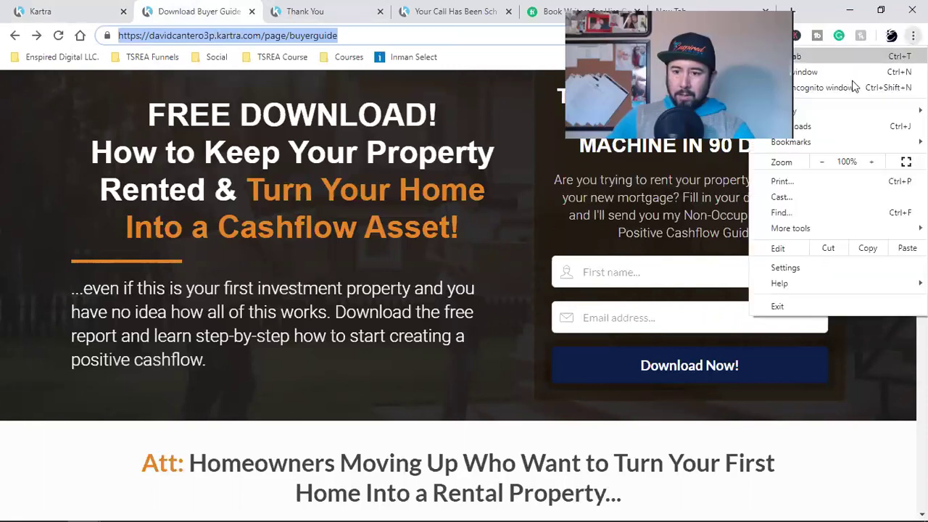
click(846, 89)
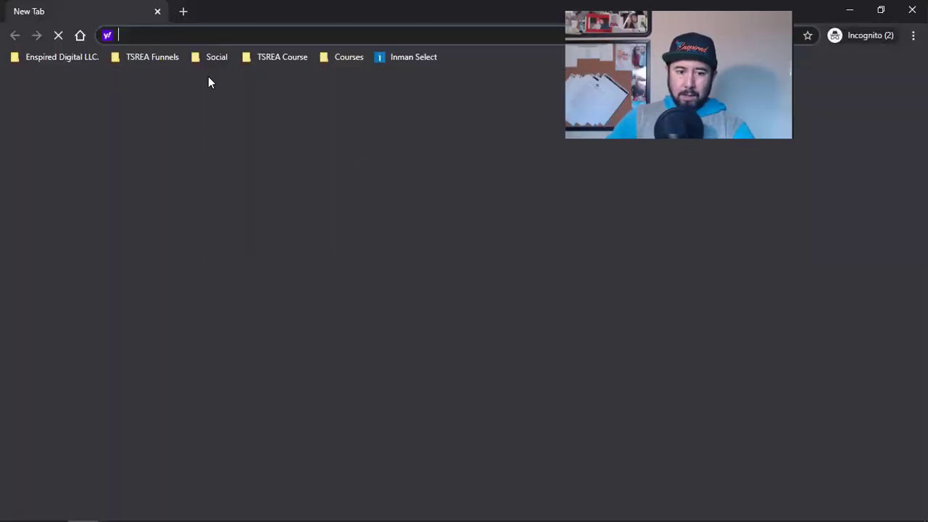
key(ctrl+v)
key(Return)
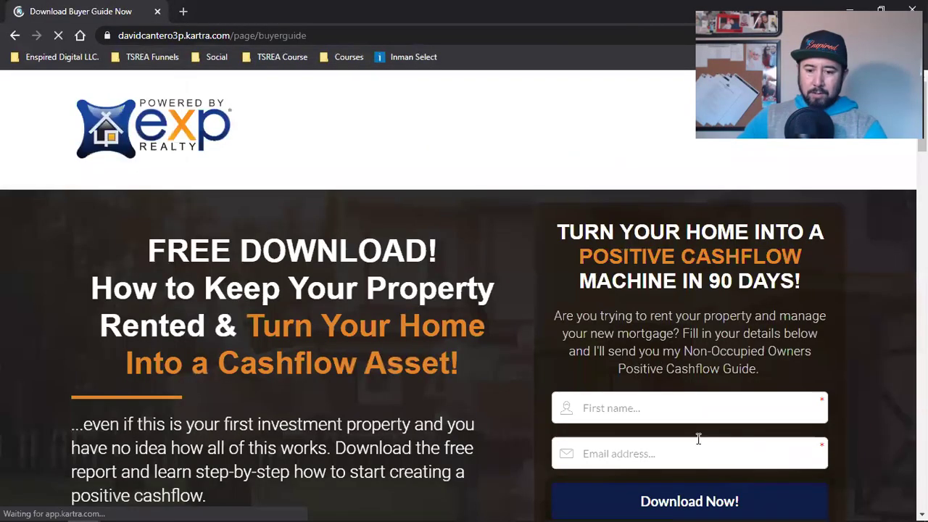
Step: Fill the opt-in form's First name and Email fields with a test name and e-mail
click(651, 409)
text(dAVW)
key(BackSpace)
key(BackSpace)
key(BackSpace)
key(BackSpace)
text(Dave)
key(Tab)
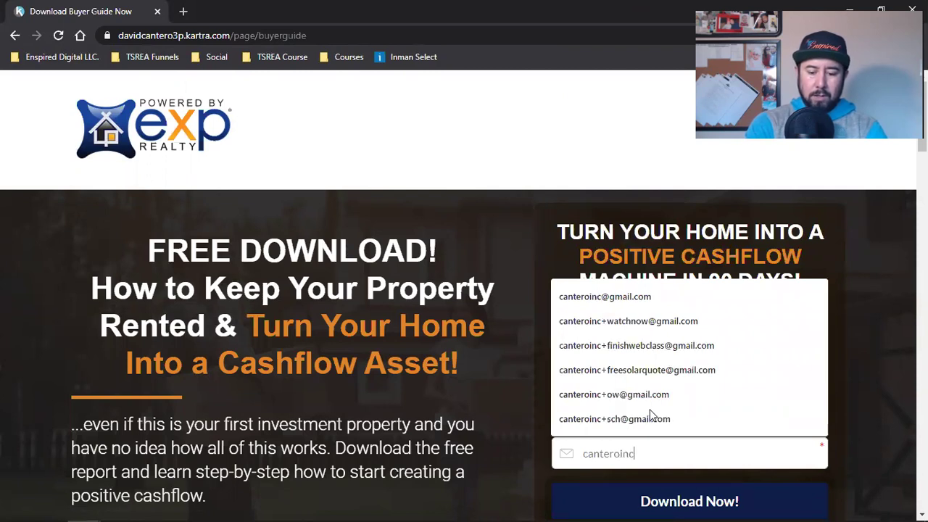
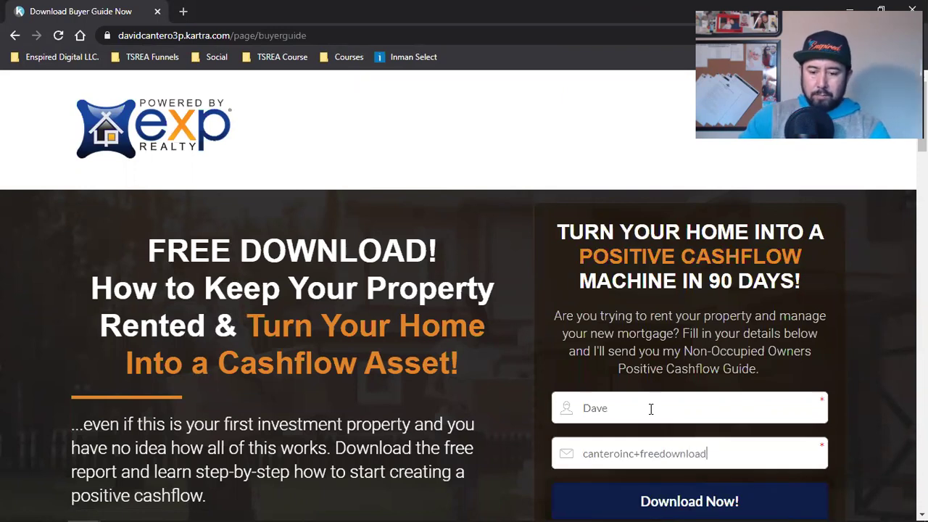
scroll(652, 409, down, 2)
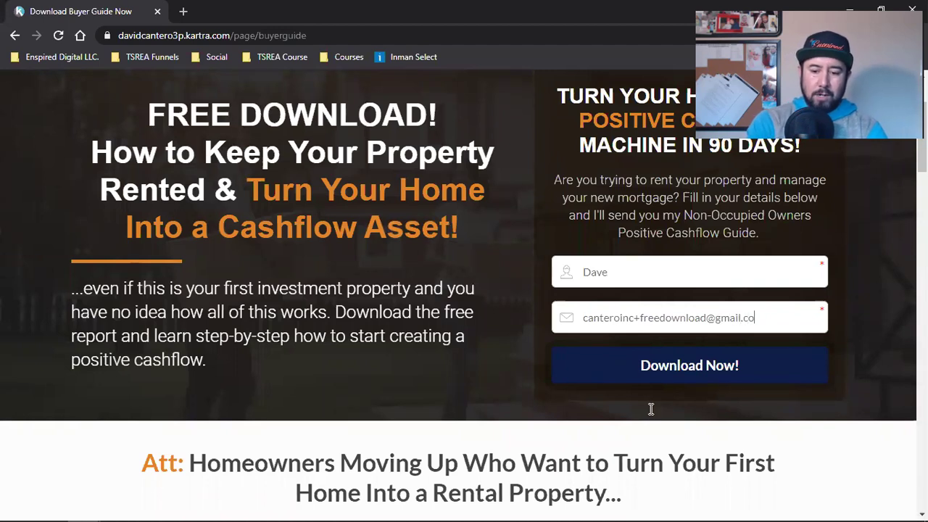
click(644, 277)
text(The Te)
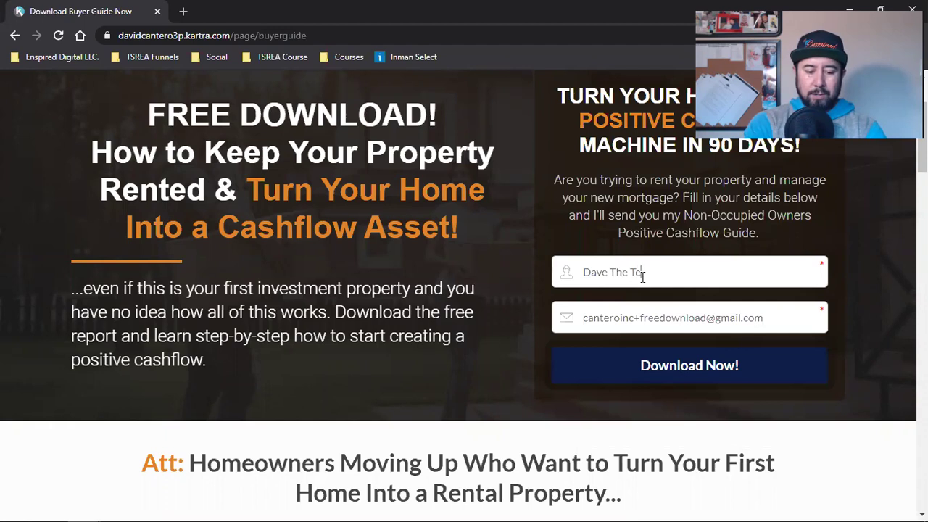
Step: Submit the test opt-in, open the thank-you page's quick-call booking page, then close it
click(723, 366)
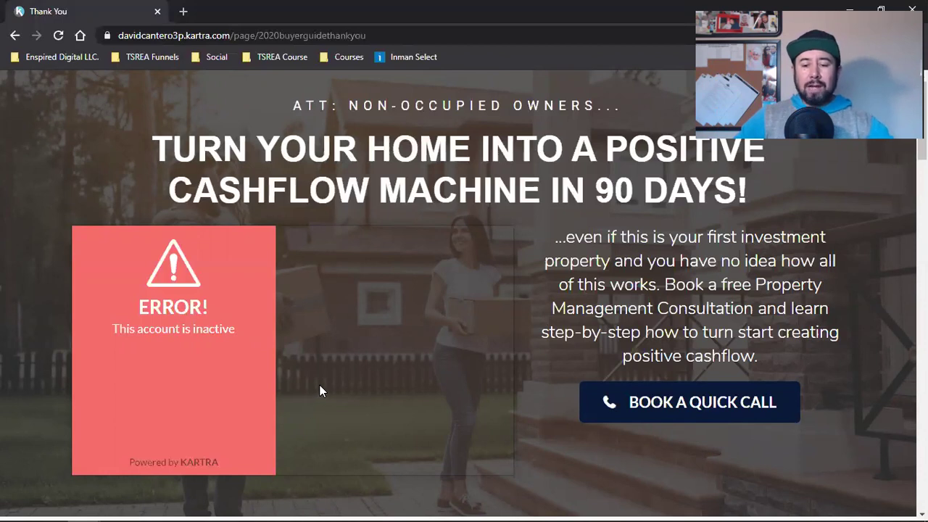
scroll(320, 385, down, 2)
click(653, 268)
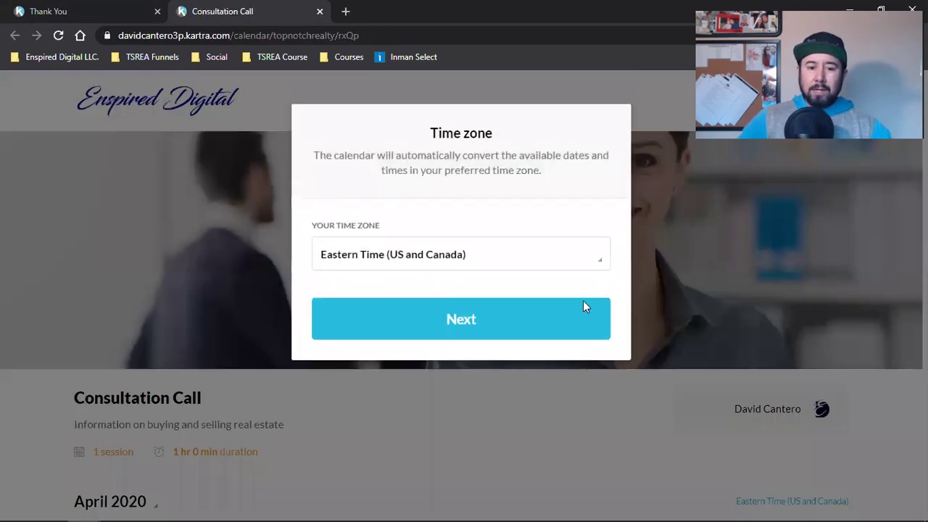
click(320, 11)
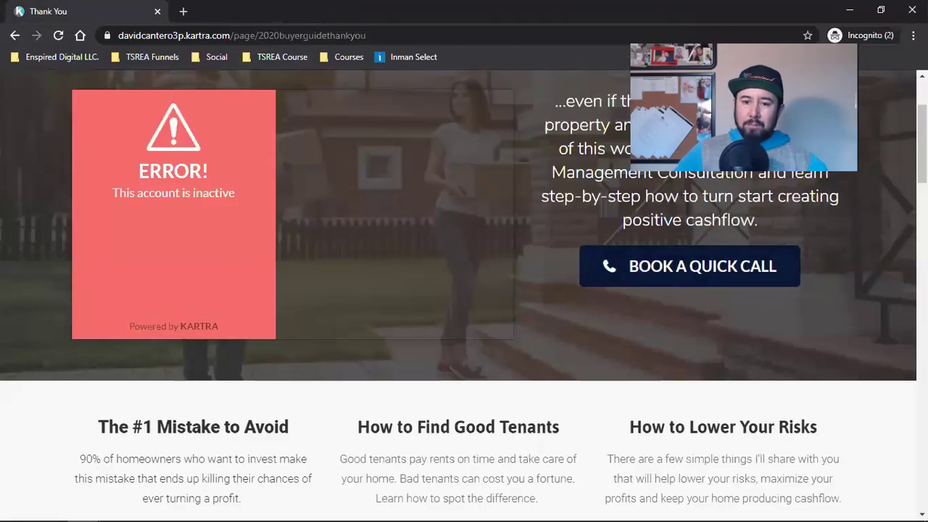
key(alt+Tab)
Step: Check Buyer Guide Leads' 0 active count, then review the new test lead on the Leads page
key(ctrl+9)
click(80, 35)
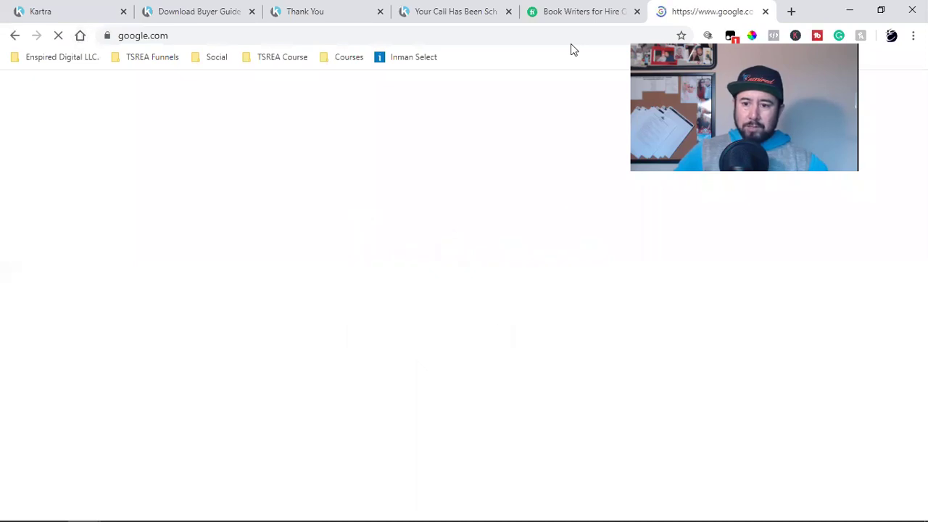
key(ctrl+1)
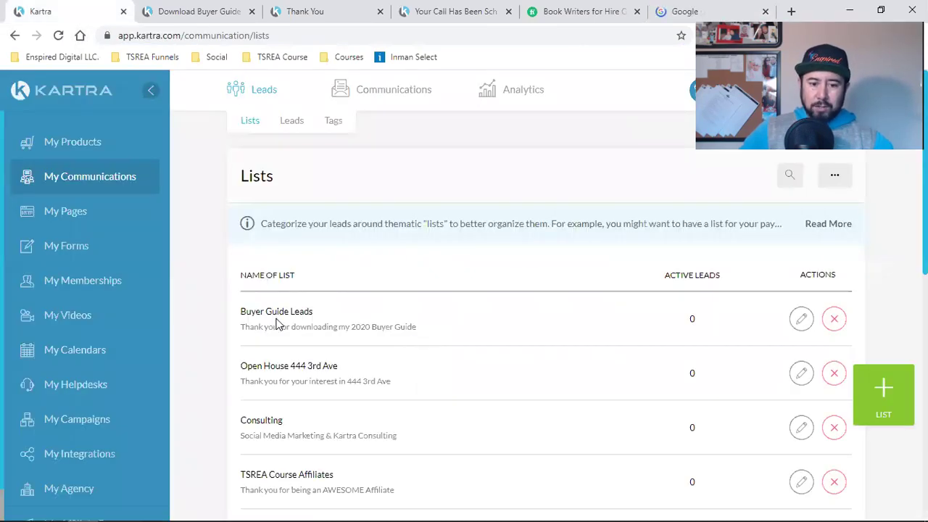
triple_click(290, 311)
double_click(692, 319)
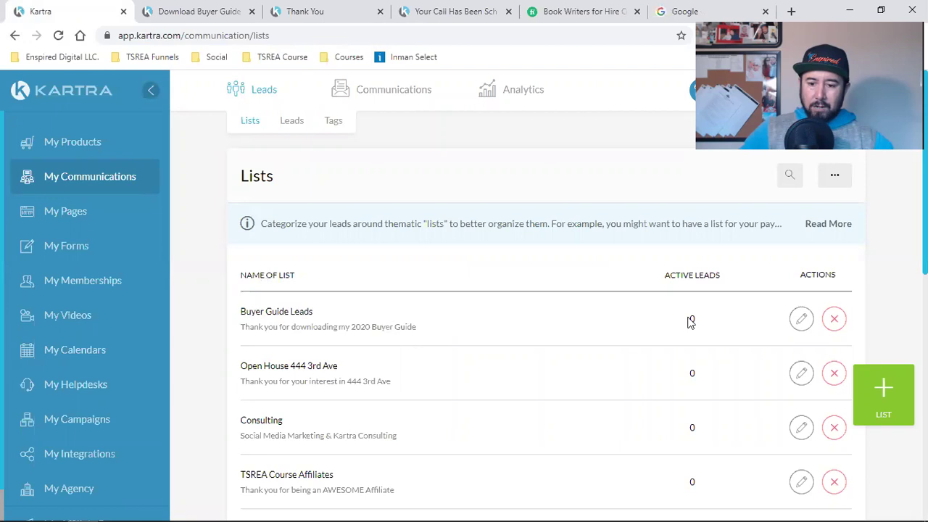
click(100, 132)
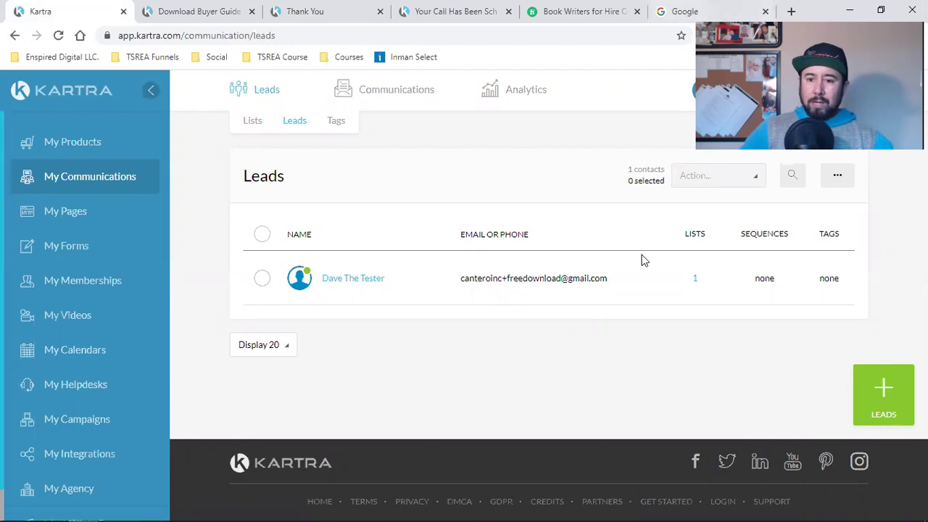
key(ctrl+shift+Tab)
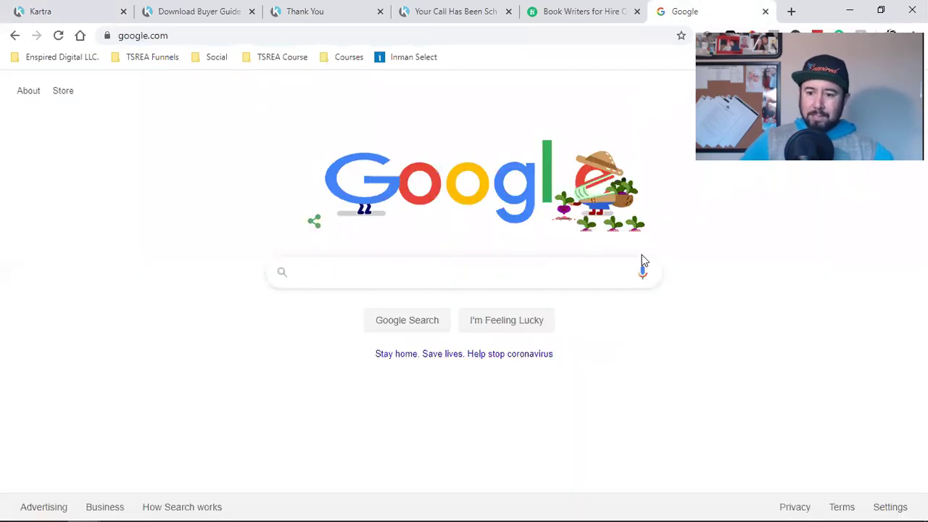
Step: Open the 'Thank you' welcome email in Gmail and follow its DOWNLOAD NOW link
click(803, 97)
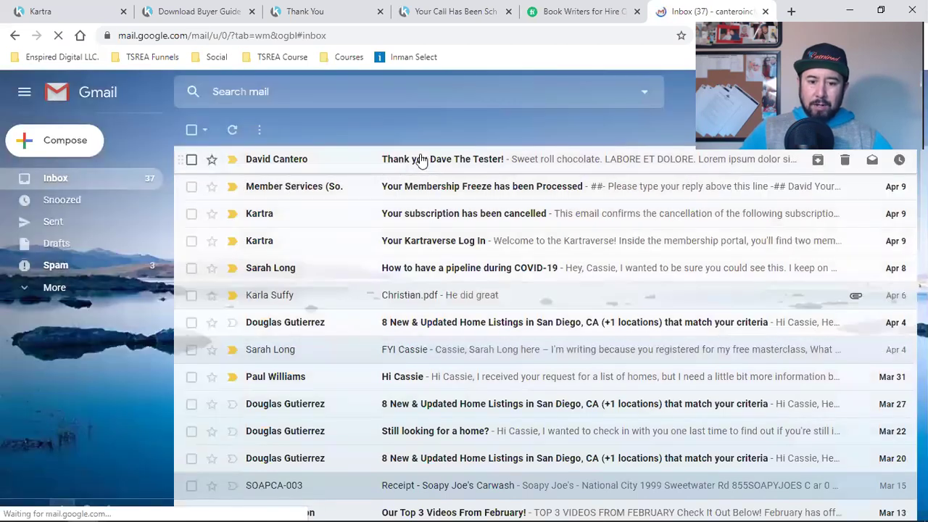
click(488, 167)
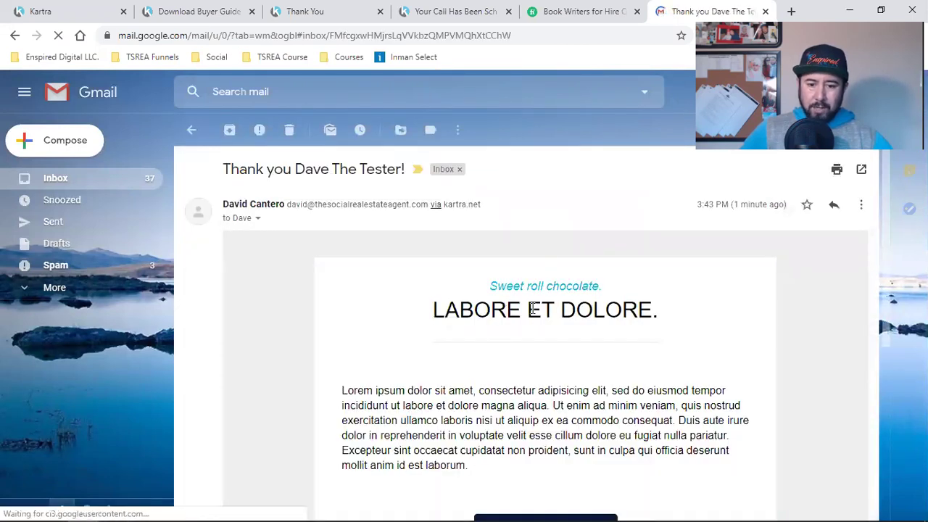
scroll(533, 308, down, 4)
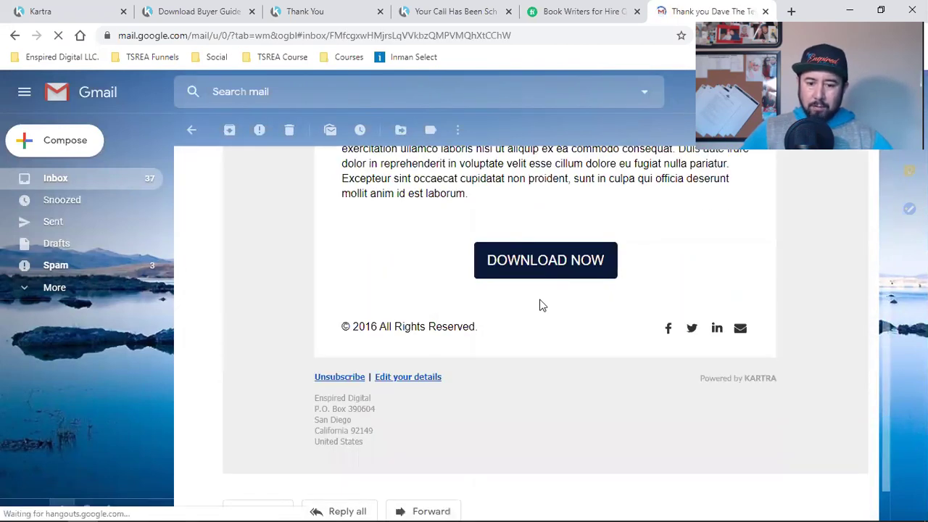
click(563, 268)
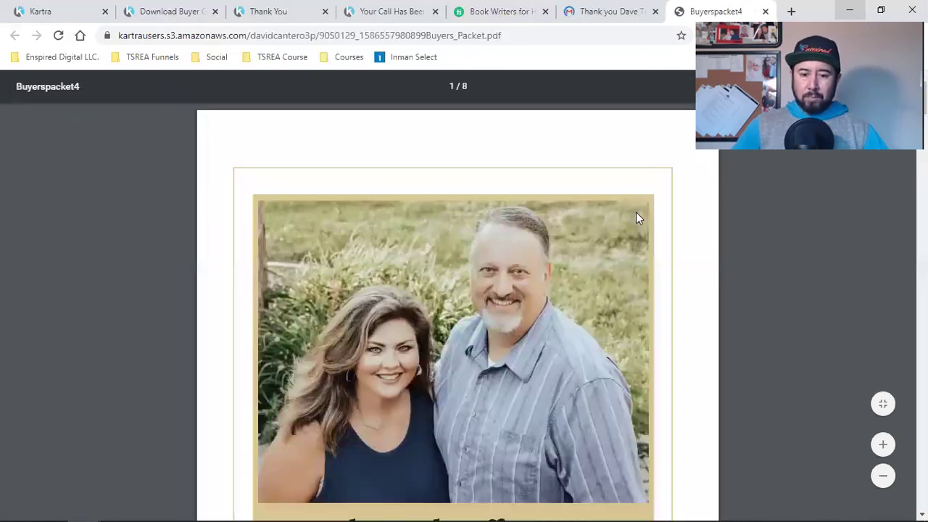
Step: Scroll through the Buyers Packet PDF to the Moving Tips page, then close the tab
scroll(627, 214, down, 3)
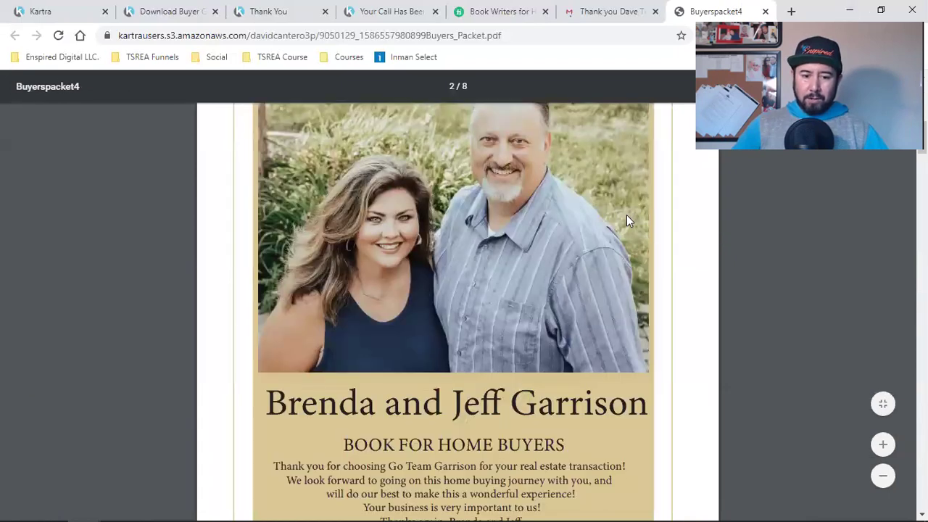
scroll(522, 213, down, 5)
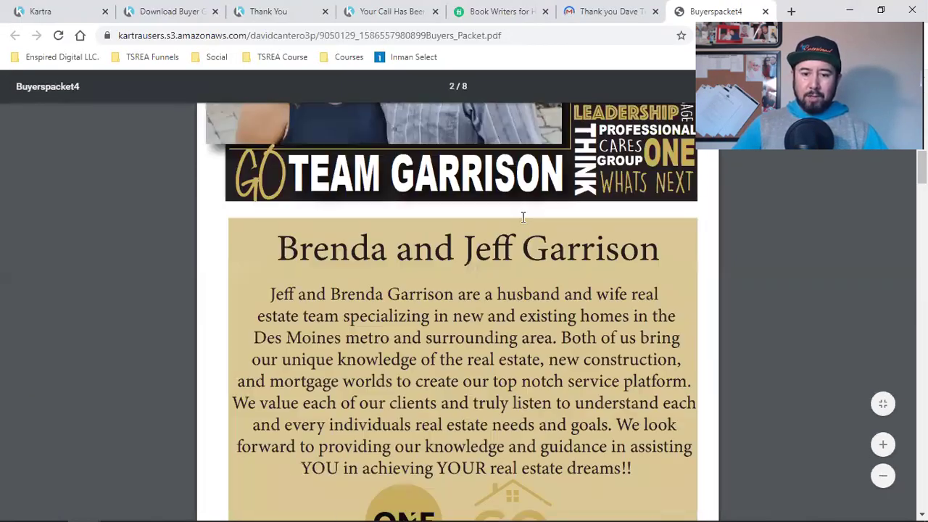
scroll(522, 213, down, 5)
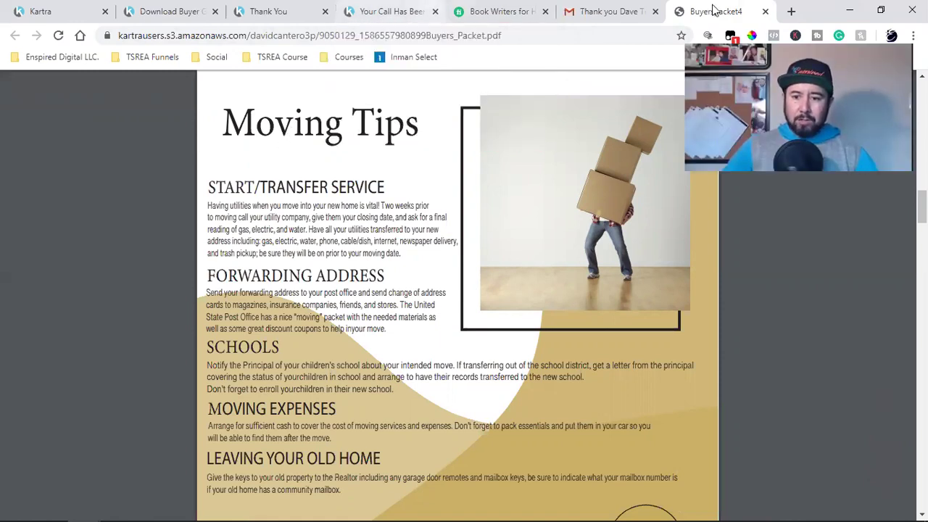
key(ctrl+w)
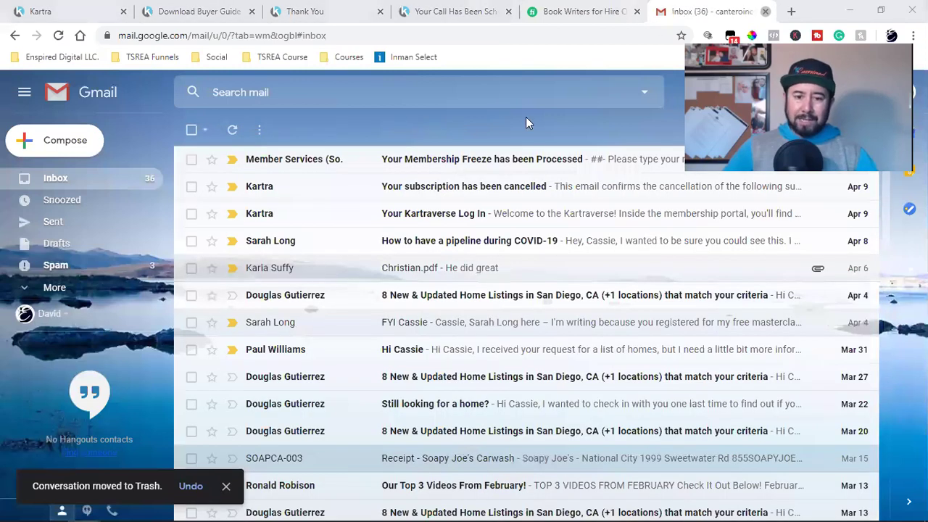
Step: Close Gmail, confirming Leave, then return to Kartra's lead lists overview
key(ctrl+w)
key(Return)
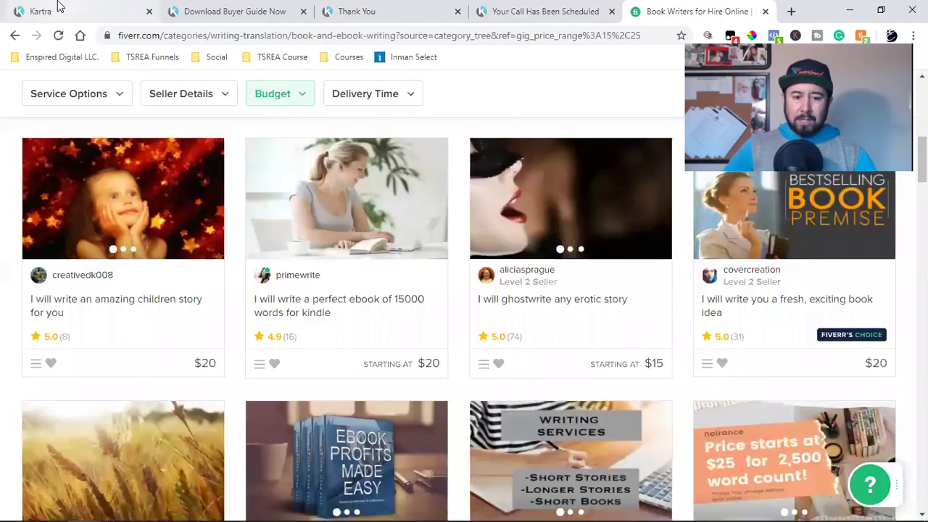
key(ctrl+1)
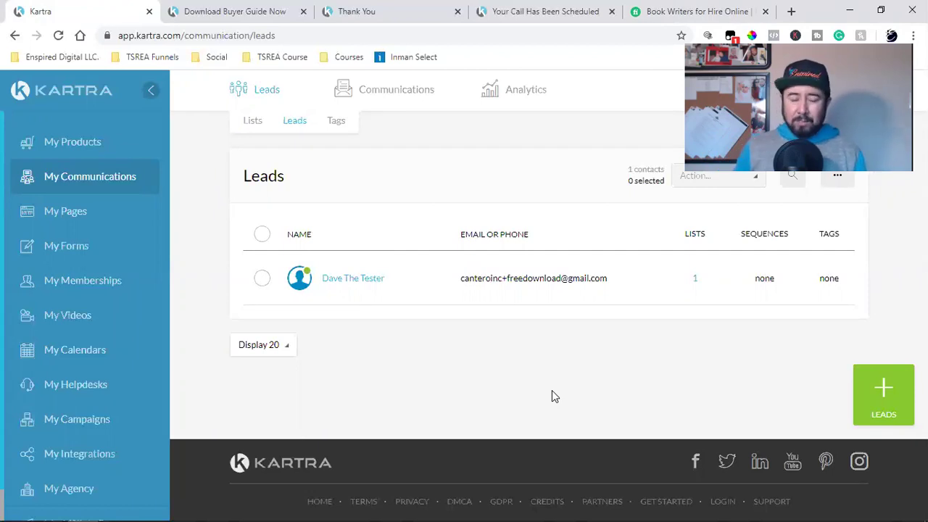
click(254, 122)
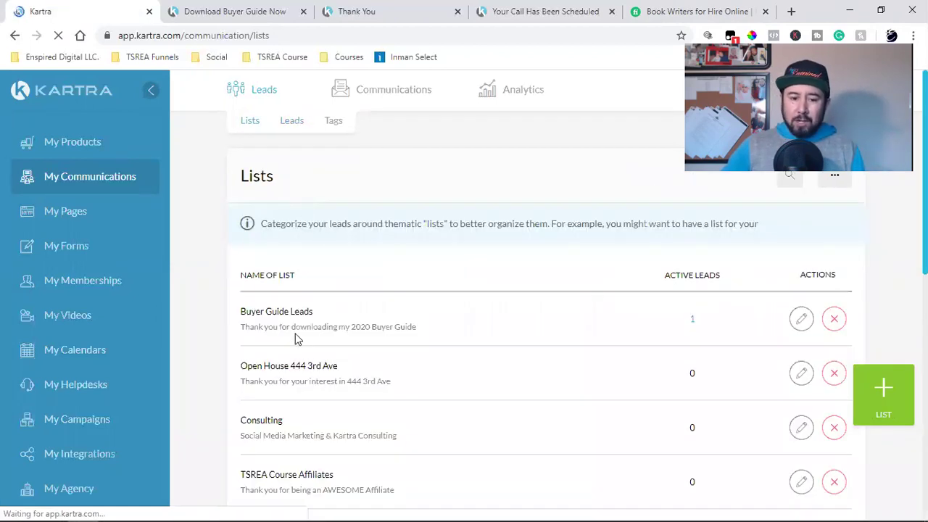
triple_click(286, 314)
mouse_move(370, 102)
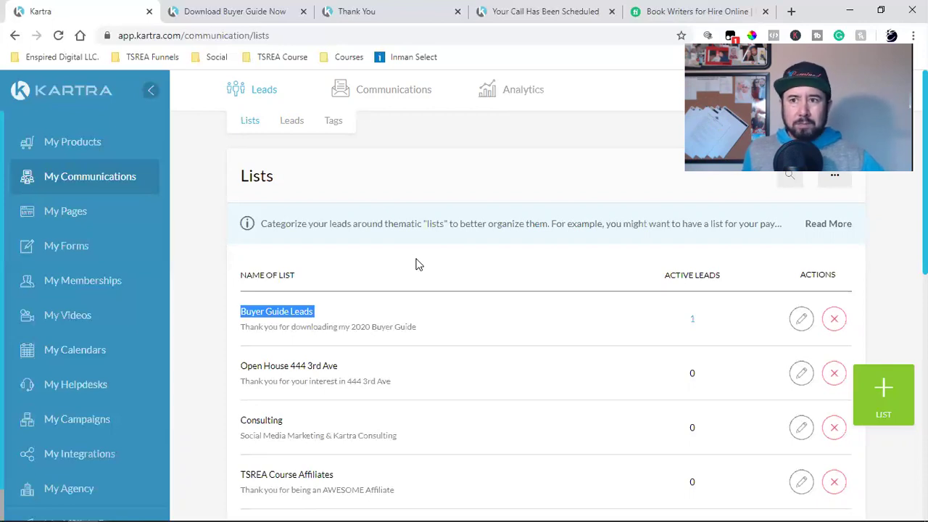
click(417, 273)
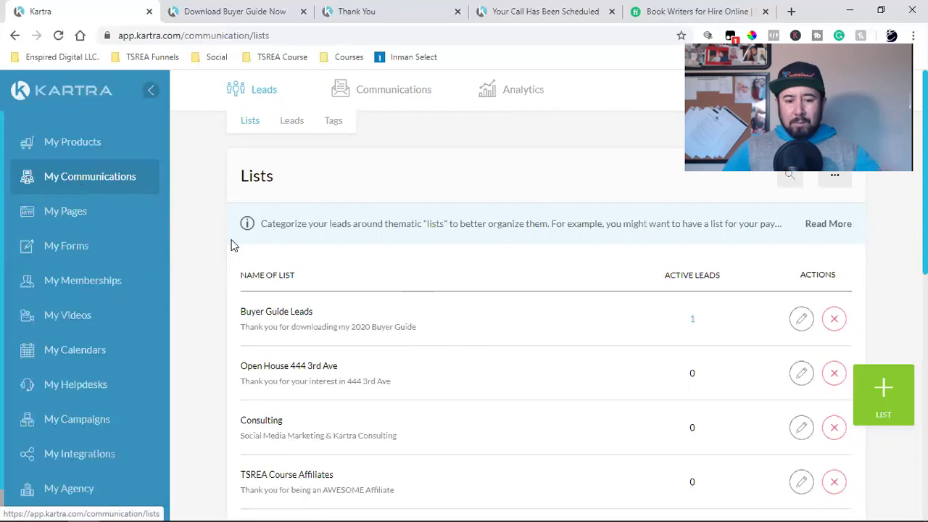
triple_click(260, 311)
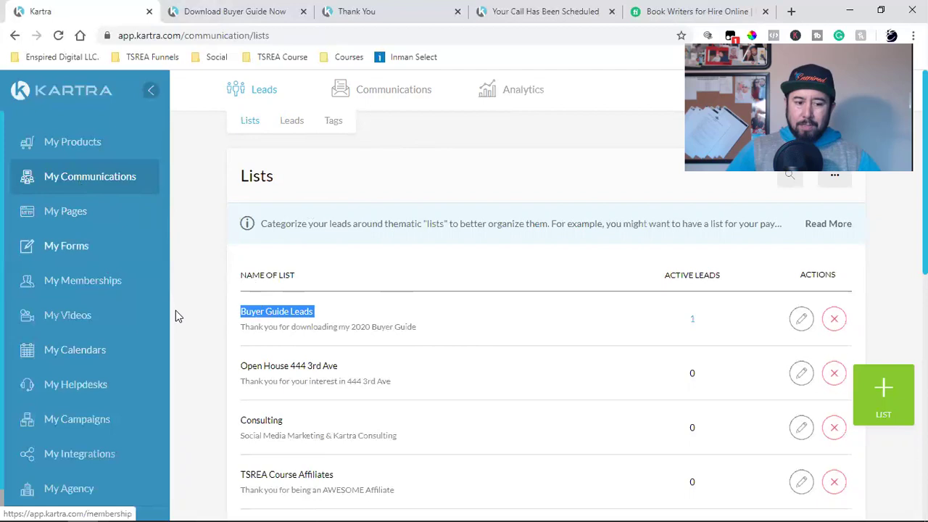
click(371, 298)
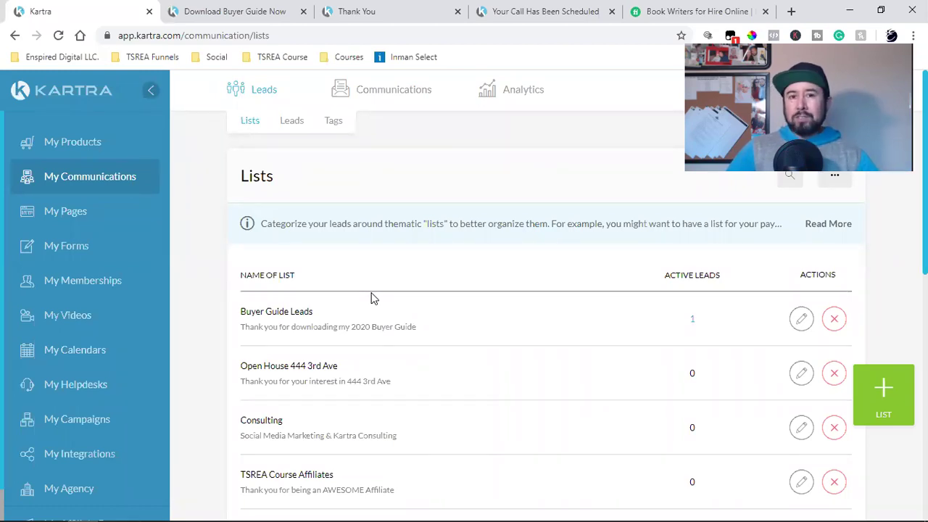
Step: Check the Fiverr book-writer gigs, then bring the buyer guide opt-in page back to its top
click(657, 12)
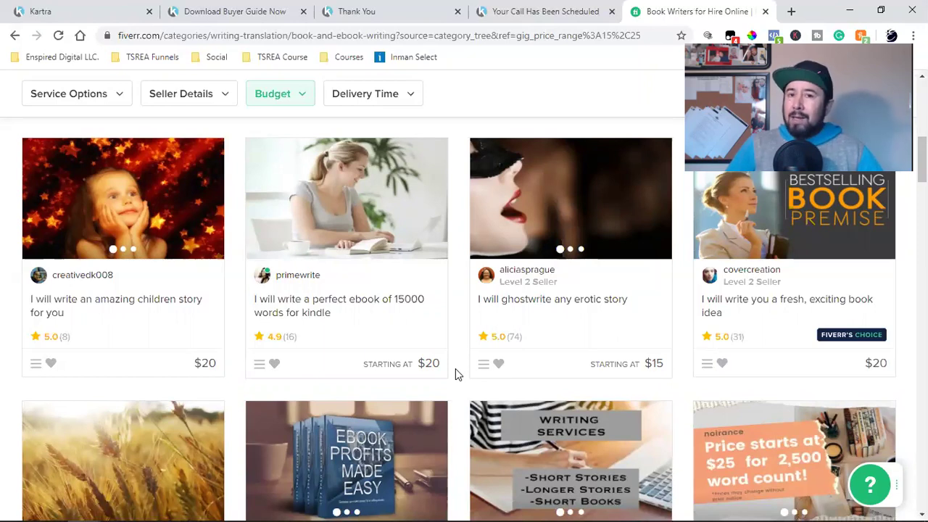
click(82, 6)
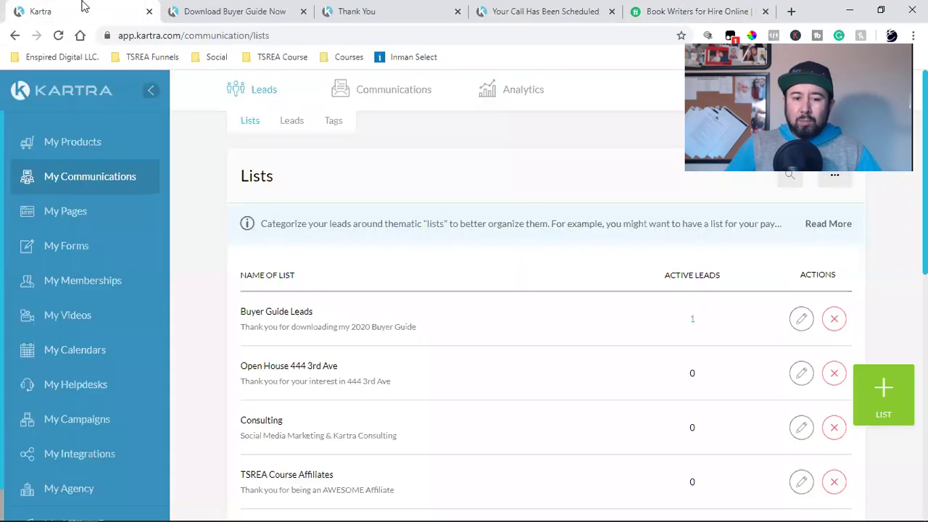
click(190, 11)
scroll(352, 224, up, 2)
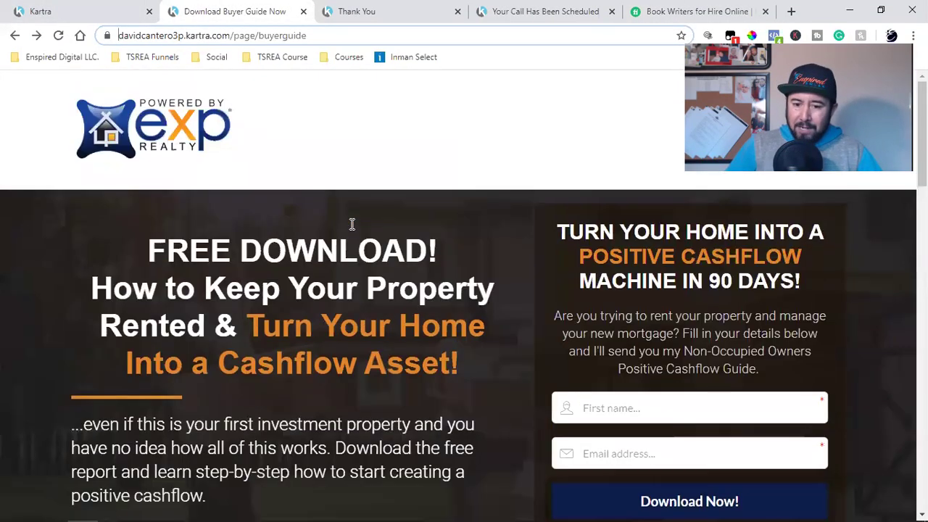